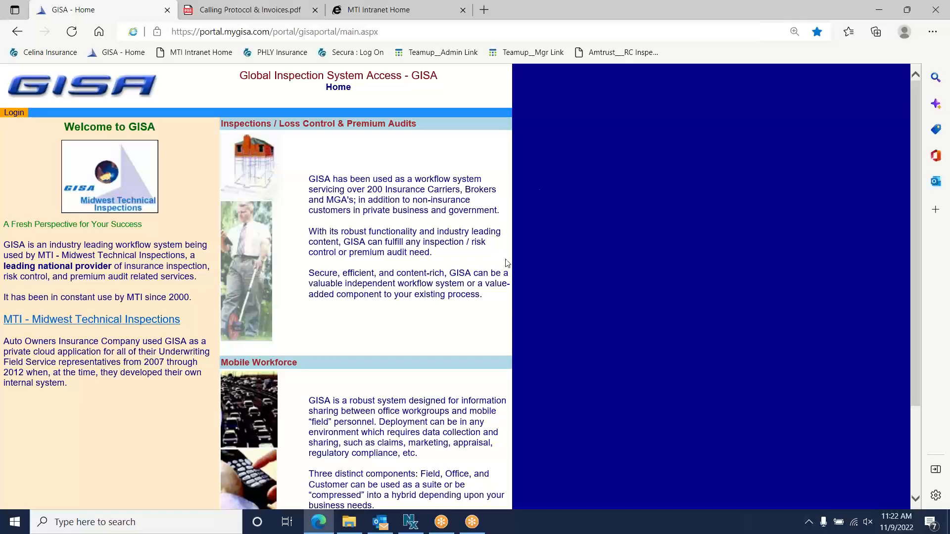
- Draw a blue arrow up the left margin pointing at the Login link
click(588, 7)
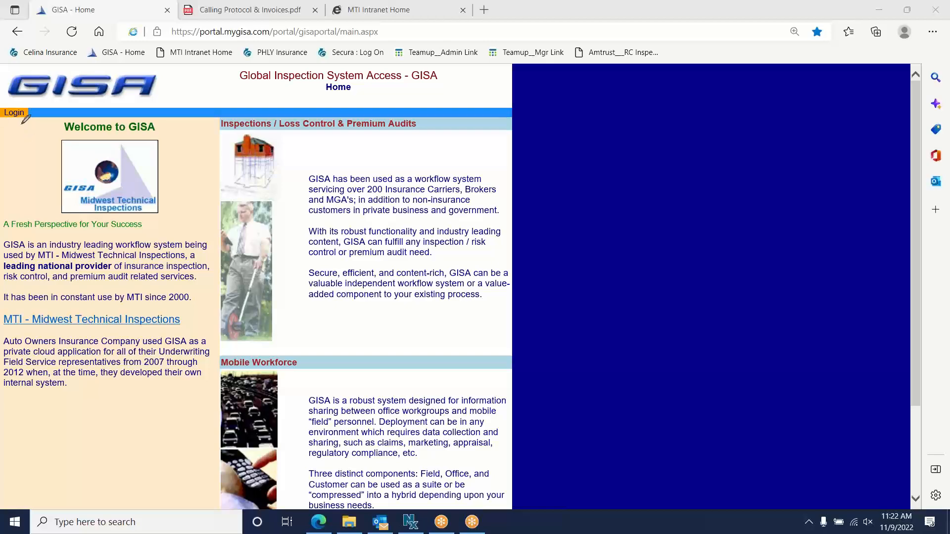
drag(22, 129, 22, 184)
drag(17, 137, 30, 136)
- Erase the arrow, turn off the screen pen, and go to the login page
click(601, 92)
click(587, 22)
click(24, 114)
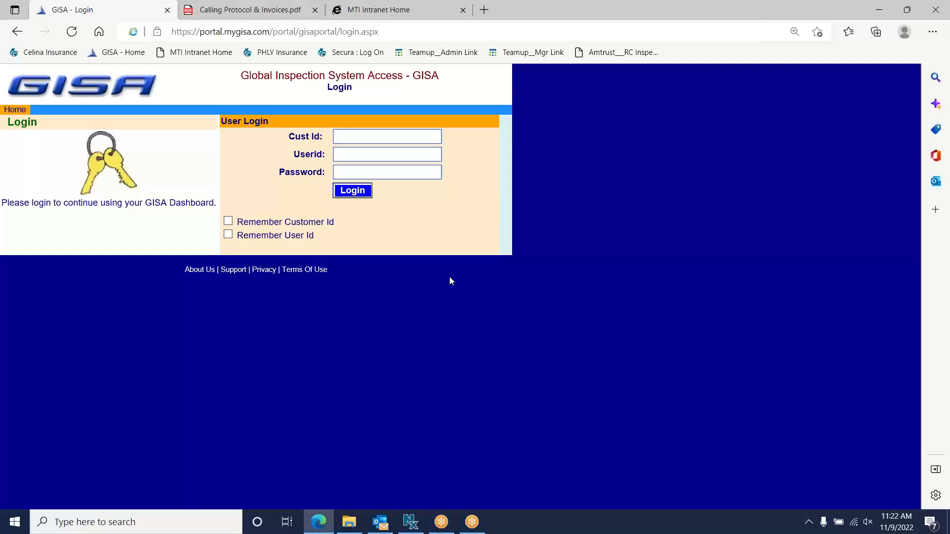
- Sign in with the customer id, user id and account password
text(mti)
key(Tab)
text(Training3)
key(Tab)
text(********)
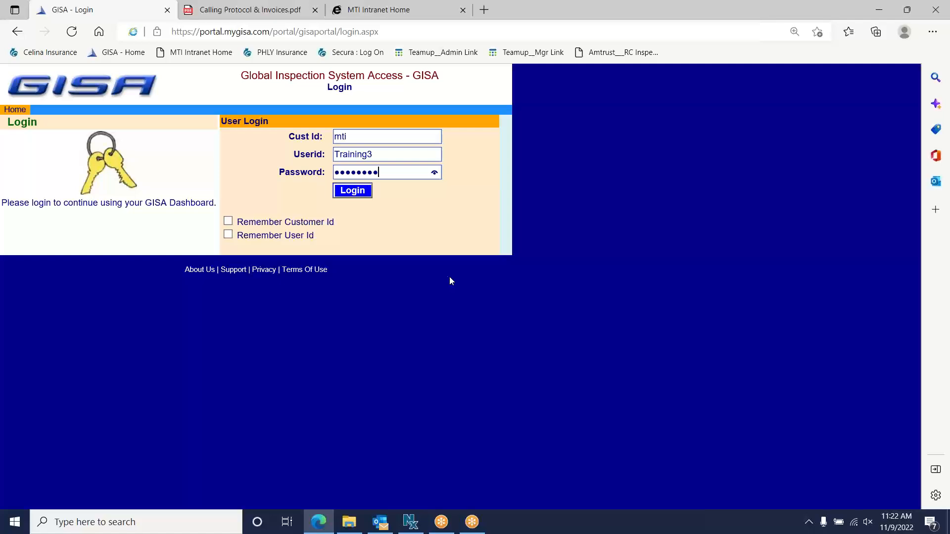
click(352, 191)
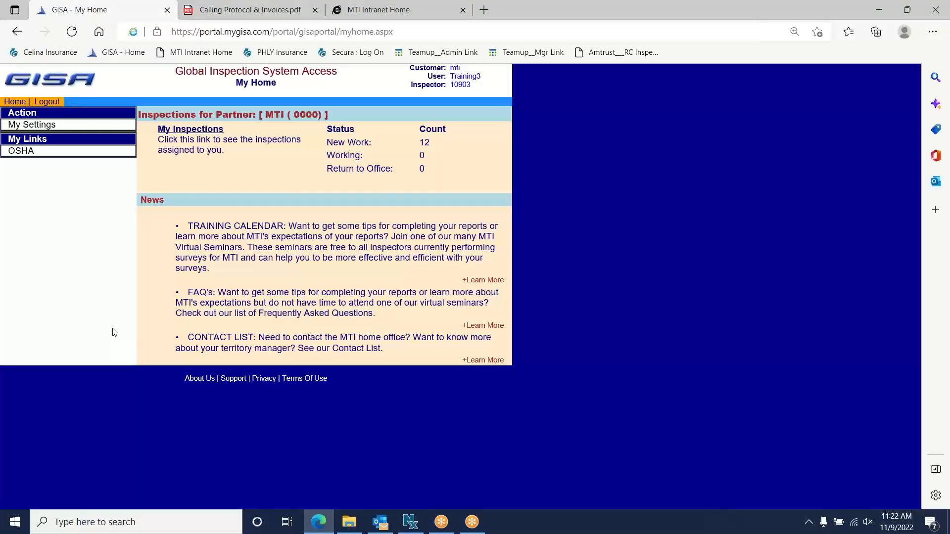
- With the screen pen, outline the inspections summary area on My Home
click(581, 5)
click(588, 31)
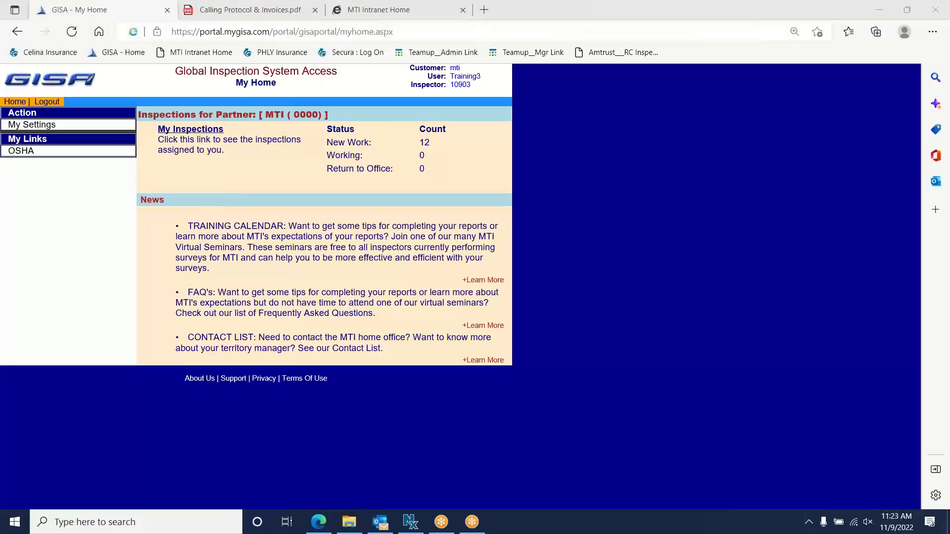
mouse_move(124, 69)
mouse_down()
mouse_move(133, 170)
mouse_move(284, 183)
mouse_up()
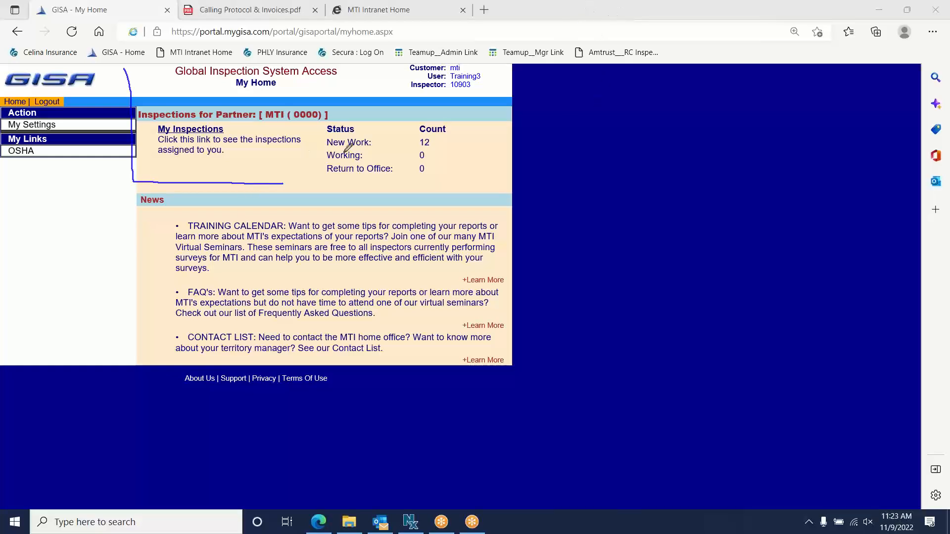
- Clear that outline, bracket the News section, and arrow the Training Calendar's Learn More
click(574, 88)
mouse_move(167, 182)
mouse_down()
mouse_move(125, 181)
mouse_move(119, 360)
mouse_up()
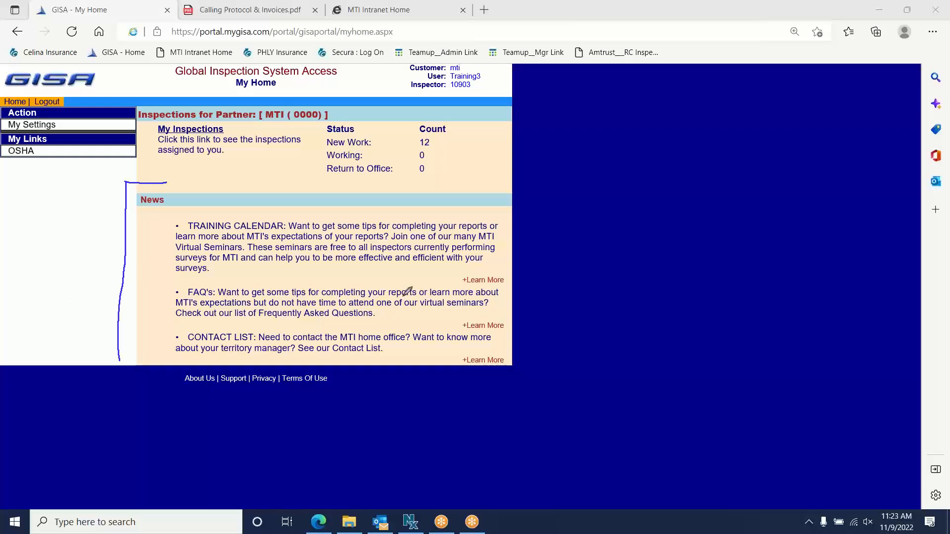
drag(377, 278, 454, 284)
- Erase all drawings, draw an arrow to the FAQ's Learn More, then erase it
click(595, 90)
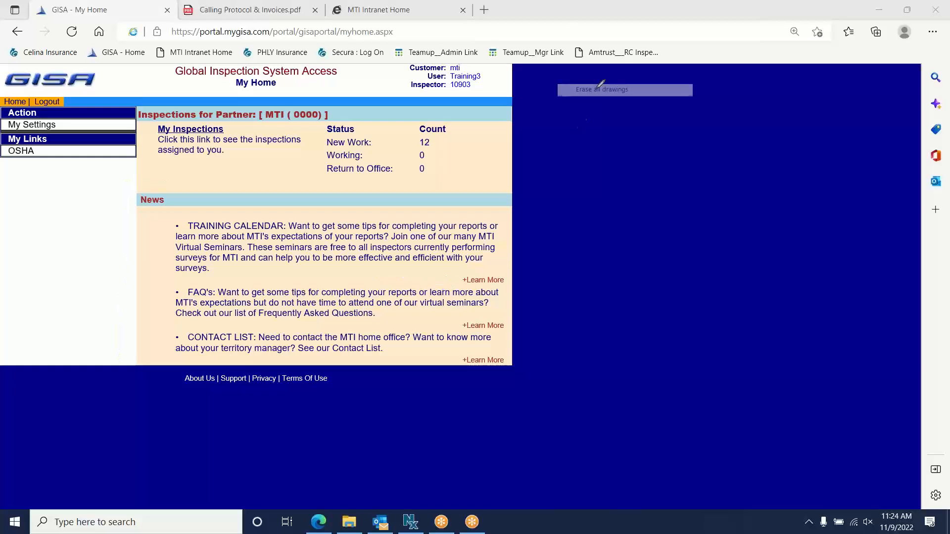
mouse_move(405, 321)
mouse_down()
mouse_move(460, 322)
mouse_move(446, 330)
mouse_up()
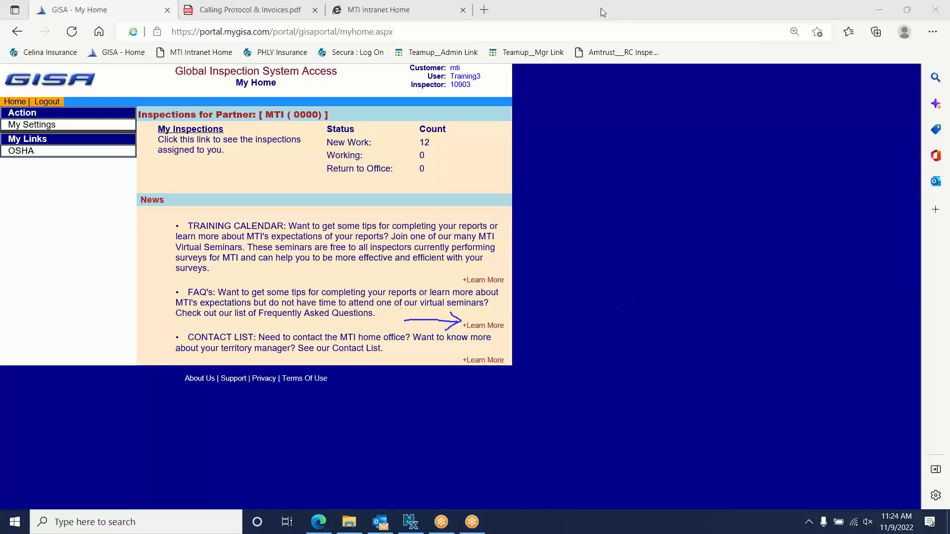
click(605, 92)
- Draw a new arrow pointing at the Contact List's Learn More link
click(593, 10)
click(588, 36)
mouse_move(418, 359)
mouse_down()
mouse_move(466, 358)
mouse_move(441, 368)
mouse_up()
- Erase drawings, then briefly mark the My Inspections link and erase the mark
click(610, 91)
mouse_move(226, 129)
mouse_down()
mouse_move(265, 128)
mouse_move(228, 131)
mouse_move(239, 134)
mouse_up()
click(595, 88)
- Open My Inspections and draw arrows at New Work (12), Working (0) and Return to Office (0)
click(197, 130)
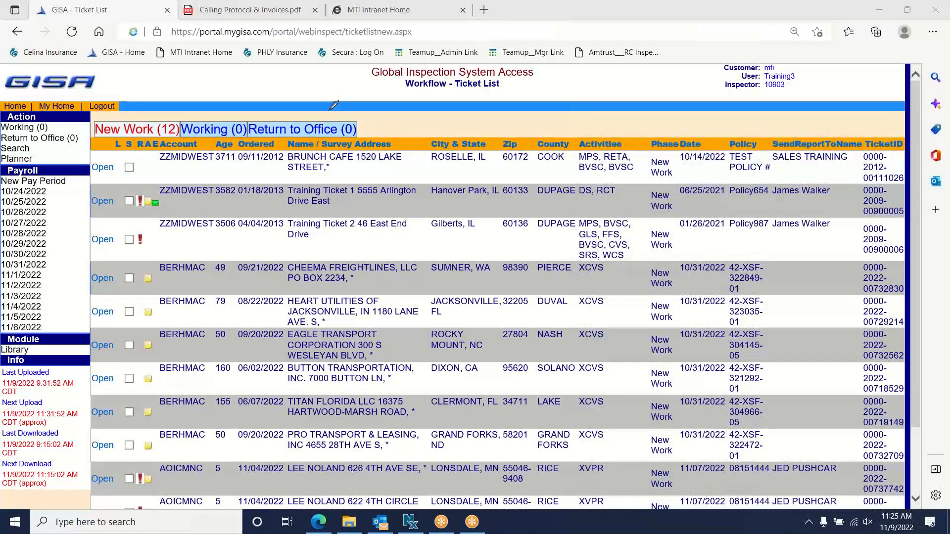
mouse_move(140, 67)
mouse_down()
mouse_move(145, 120)
mouse_move(153, 101)
mouse_up()
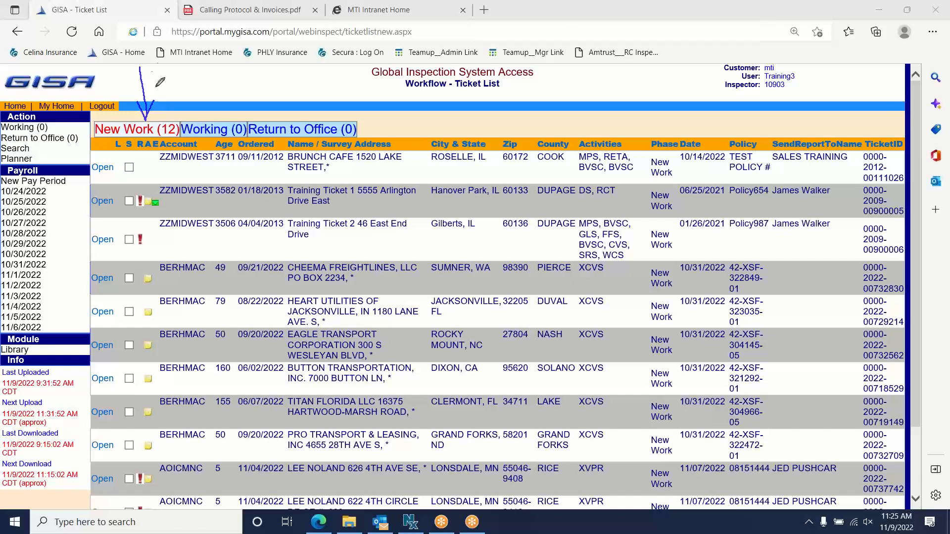
mouse_move(141, 68)
mouse_down()
mouse_move(205, 70)
mouse_move(208, 121)
mouse_move(199, 104)
mouse_move(209, 121)
mouse_move(218, 103)
mouse_up()
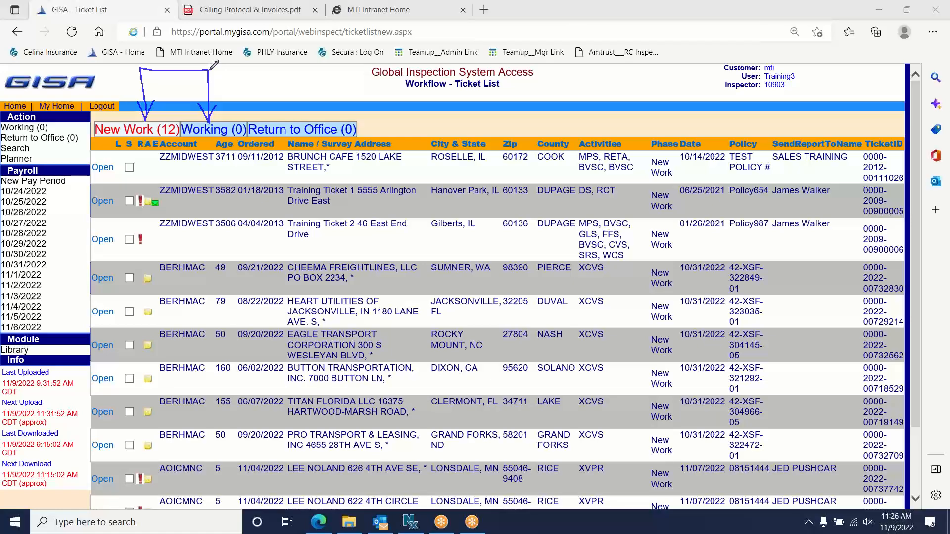
mouse_move(210, 70)
mouse_down()
mouse_move(275, 74)
mouse_move(276, 119)
mouse_move(284, 104)
mouse_up()
- Draw a blue line along the checkbox column and a red line down the Ordered column
mouse_move(89, 471)
mouse_down()
mouse_move(135, 433)
mouse_move(130, 149)
mouse_move(140, 175)
mouse_up()
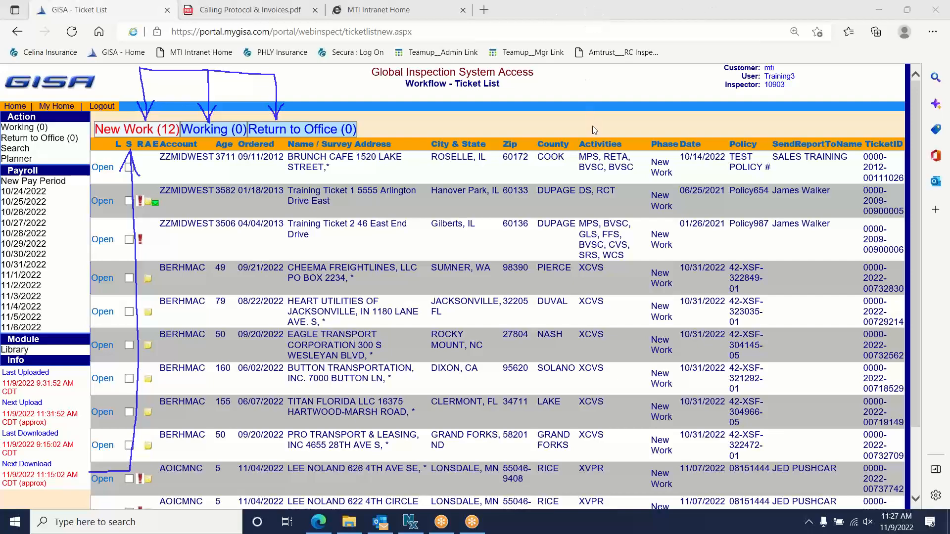
click(721, 125)
drag(275, 143, 280, 415)
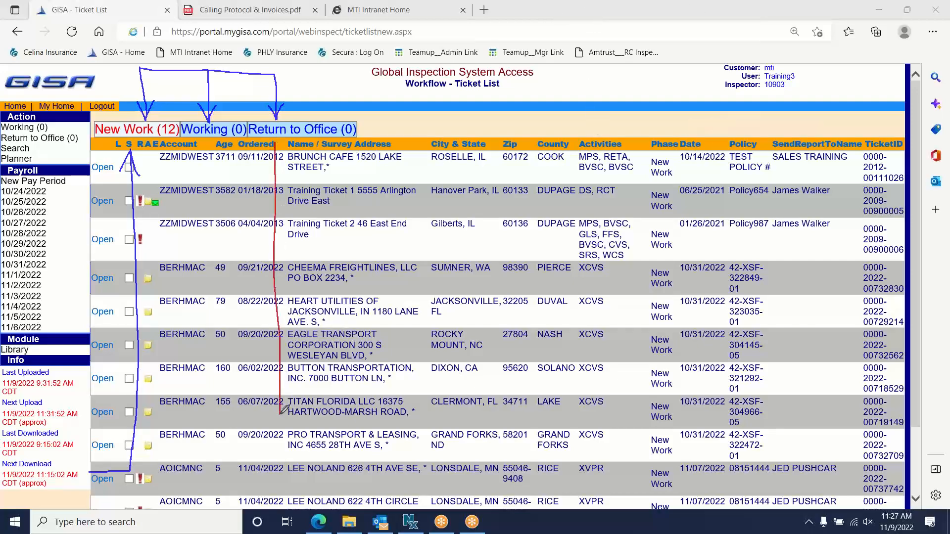
- Add red lines and arrowheads at the Titan Florida and Heart Utilities rows, then erase all drawings
drag(140, 414, 283, 408)
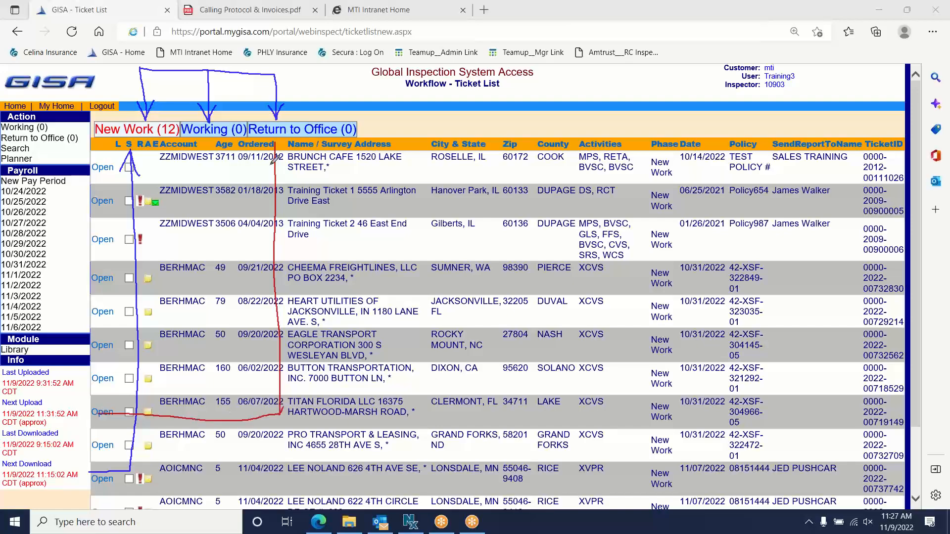
drag(264, 184, 284, 184)
drag(266, 291, 278, 310)
drag(278, 311, 286, 298)
mouse_move(218, 406)
mouse_down()
mouse_move(192, 420)
mouse_move(218, 429)
mouse_up()
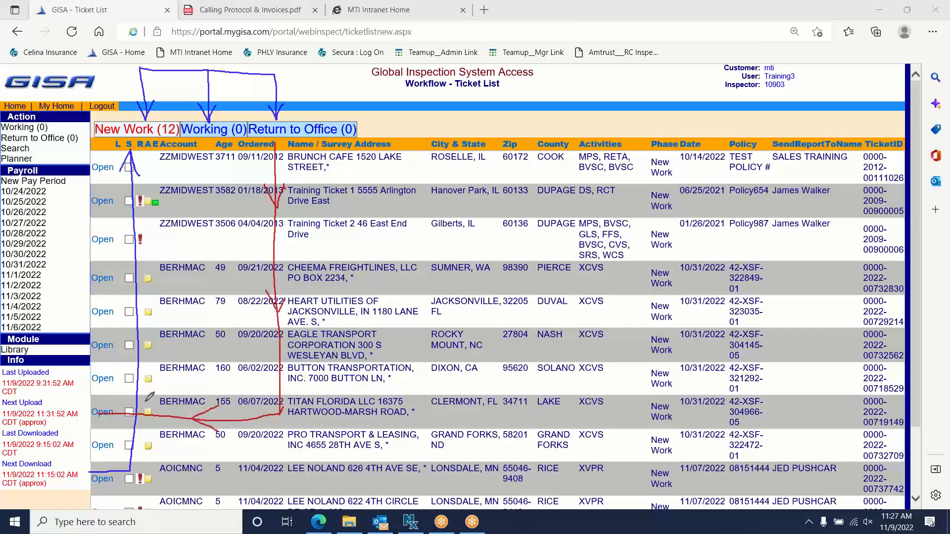
drag(78, 415, 108, 427)
click(595, 91)
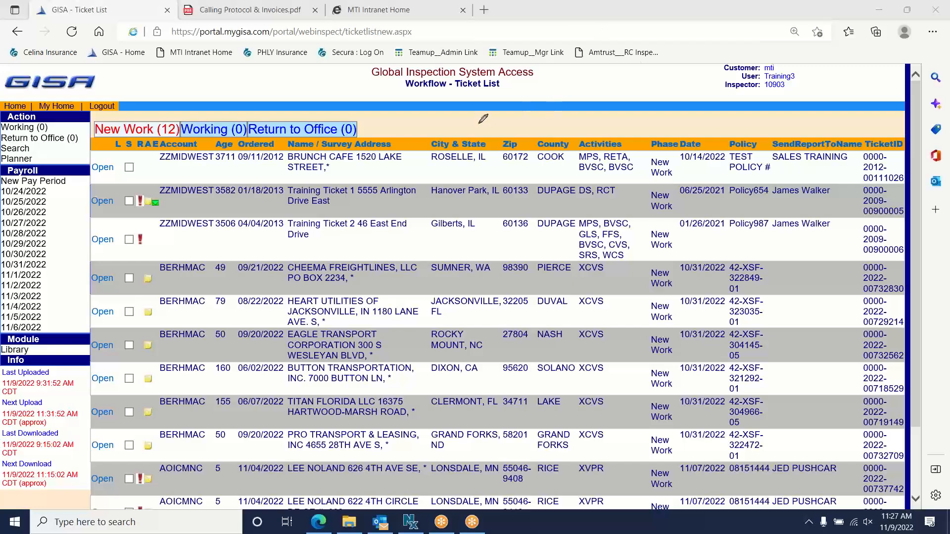
mouse_move(451, 132)
mouse_down()
mouse_move(451, 119)
mouse_move(466, 133)
mouse_move(515, 112)
mouse_move(521, 137)
mouse_move(529, 127)
mouse_up()
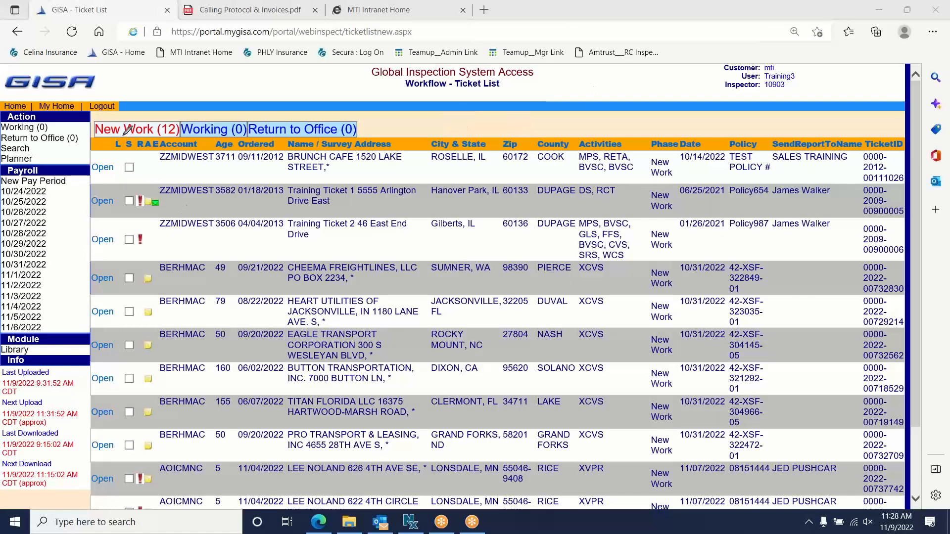
- Loop the selection column labelled 'Select' and check Brunch Cafe, Training Ticket 1 and Training Ticket 2
mouse_move(124, 140)
mouse_down()
mouse_move(121, 237)
mouse_move(135, 250)
mouse_move(141, 151)
mouse_move(128, 134)
mouse_move(123, 143)
mouse_up()
mouse_move(169, 235)
mouse_down()
mouse_move(144, 258)
mouse_move(196, 238)
mouse_move(207, 257)
mouse_move(250, 262)
mouse_move(273, 252)
mouse_move(290, 229)
mouse_up()
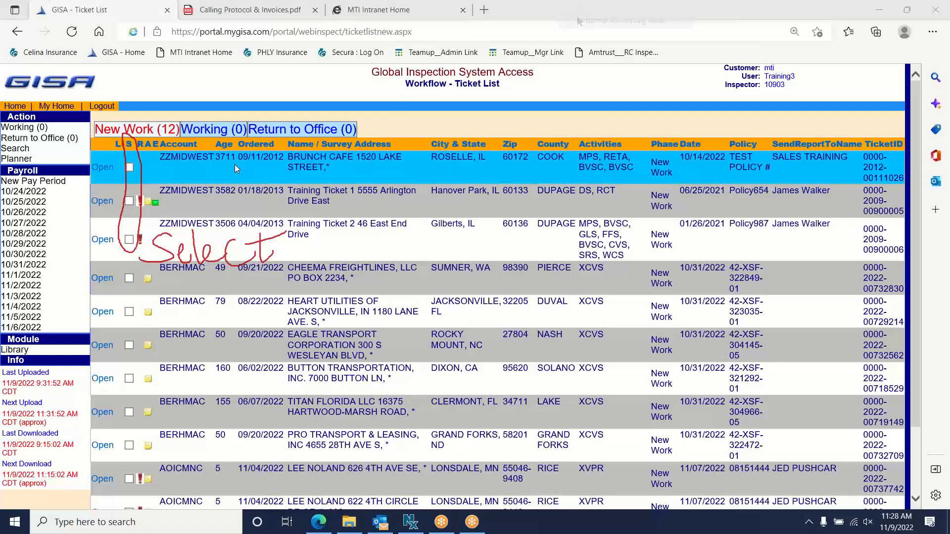
click(130, 167)
click(130, 201)
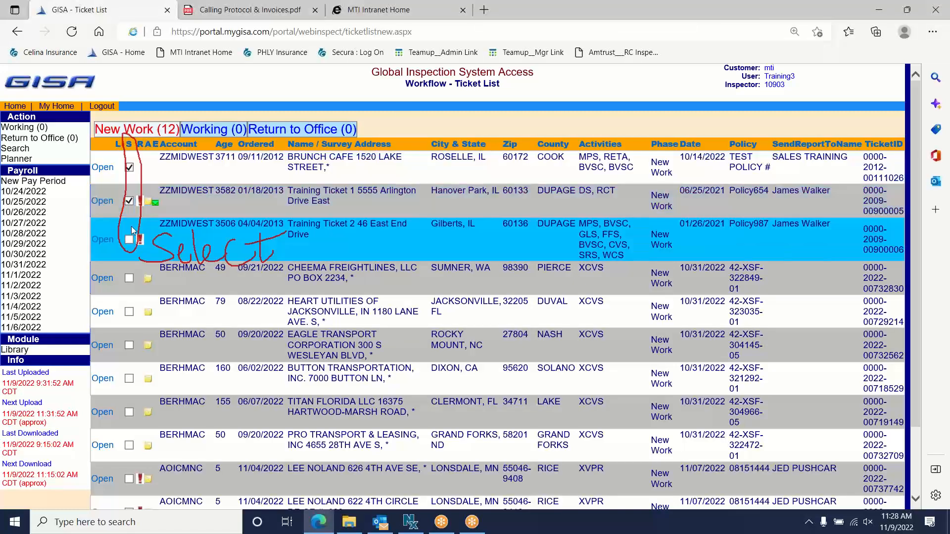
click(129, 240)
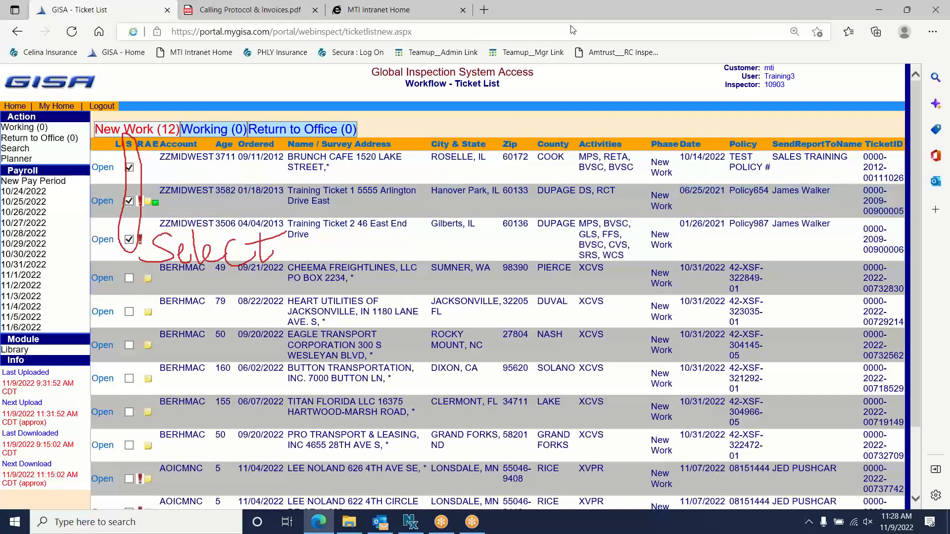
- Mark the Planner entry with a red X, then erase all drawings
click(585, 5)
click(584, 33)
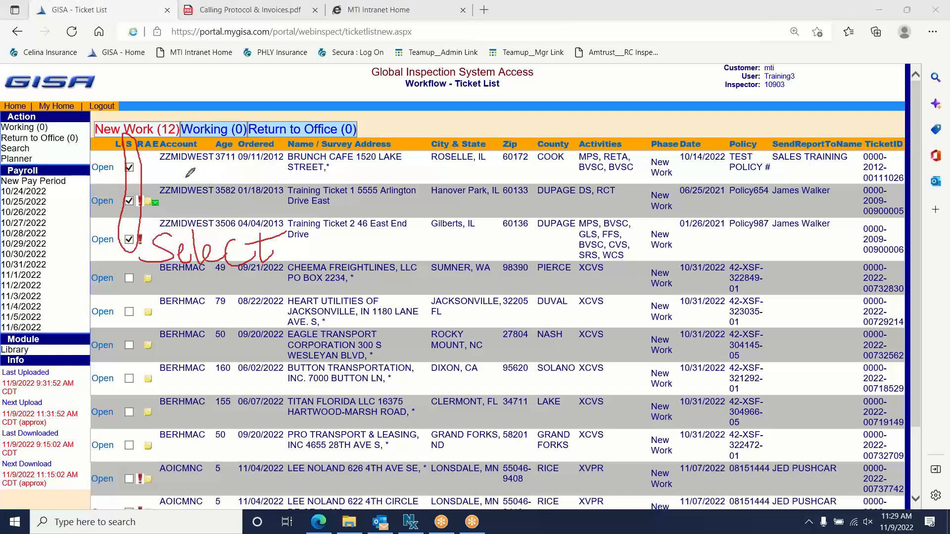
mouse_move(34, 154)
mouse_down()
mouse_move(44, 164)
mouse_move(34, 164)
mouse_move(55, 164)
mouse_move(55, 153)
mouse_move(66, 167)
mouse_move(66, 151)
mouse_move(74, 158)
mouse_up()
click(593, 93)
click(589, 7)
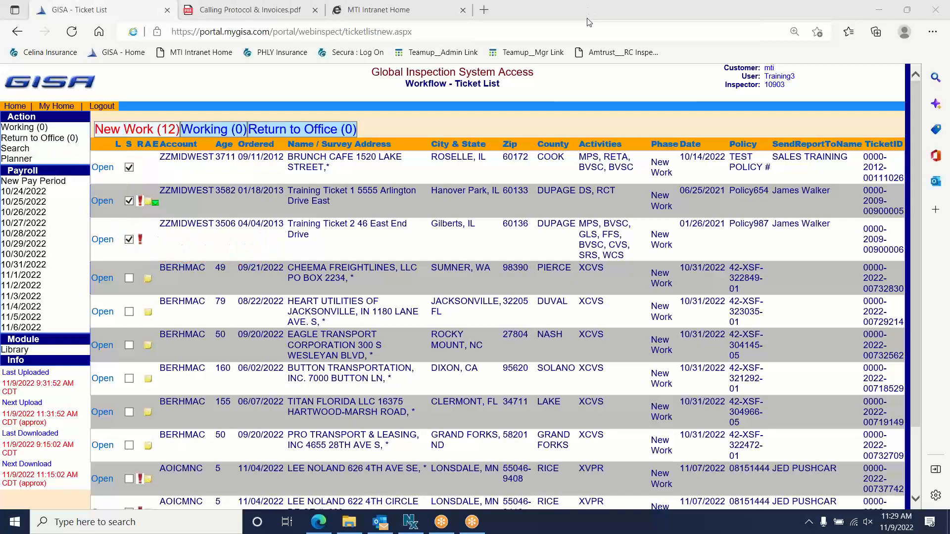
click(585, 21)
- Open Planner for the checked tickets, then move its window up-left and widen and lengthen it
click(17, 159)
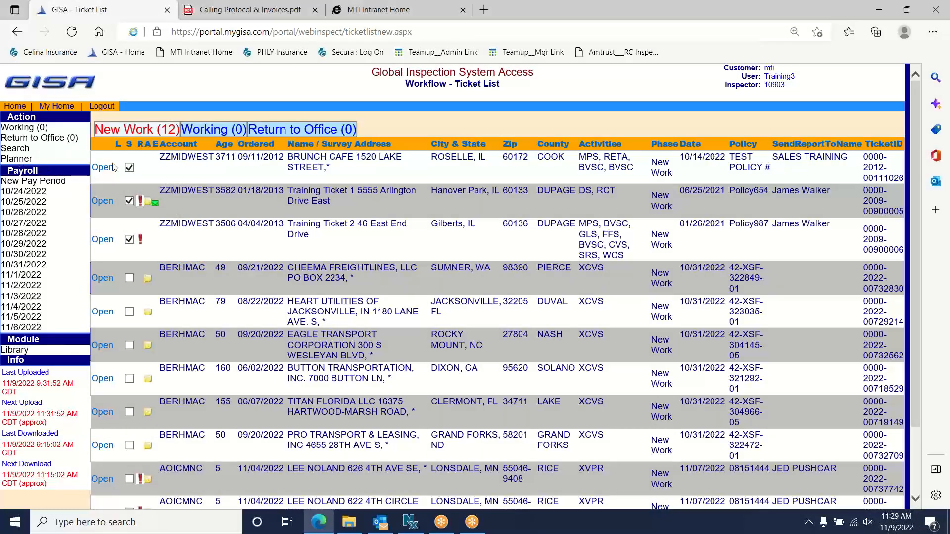
drag(297, 85, 282, 72)
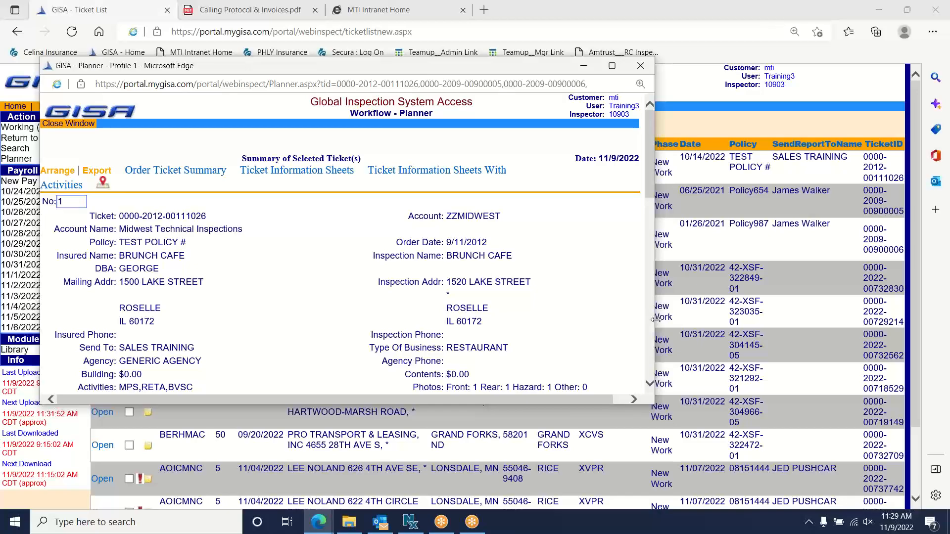
drag(654, 317, 725, 316)
drag(533, 409, 532, 483)
drag(374, 69, 356, 35)
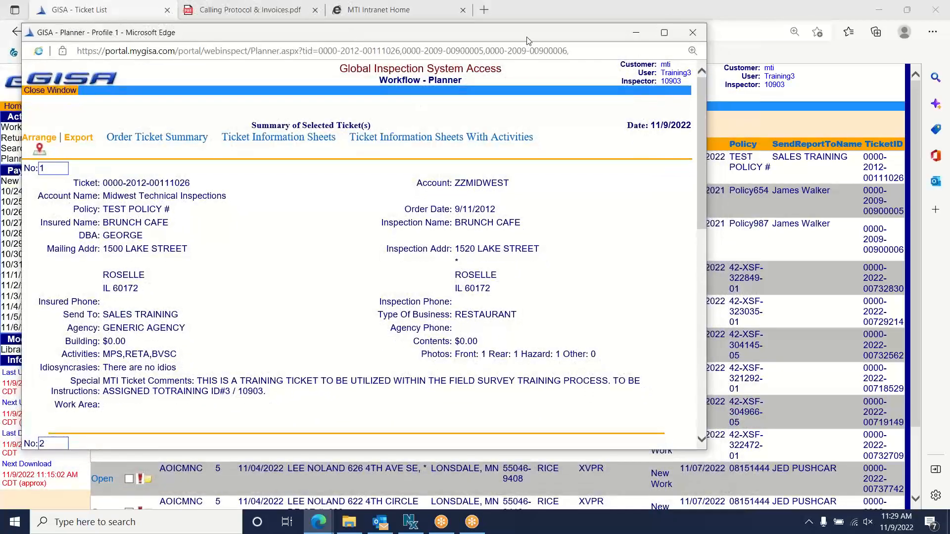
- Write red 1, 2, 3 above Order Ticket Summary, Ticket Information Sheets and With Activities
click(586, 11)
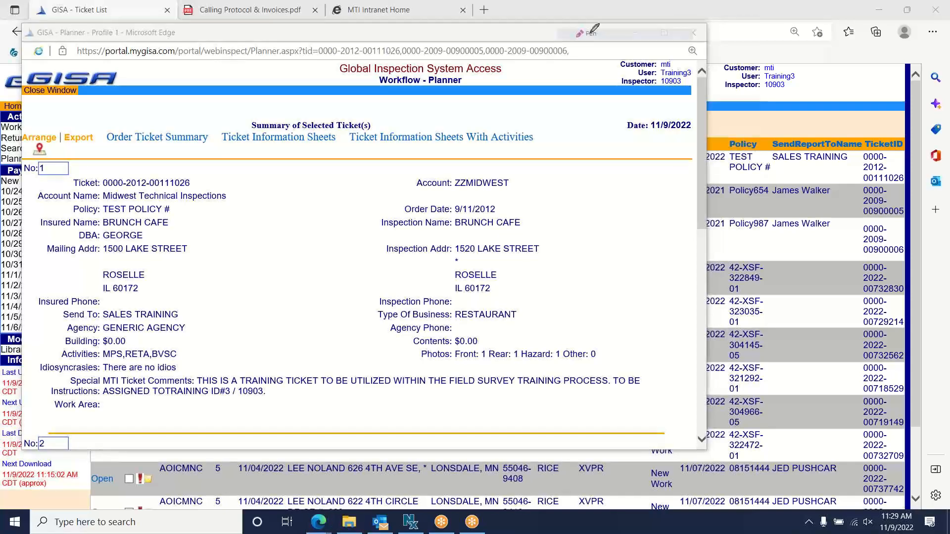
drag(110, 111, 114, 128)
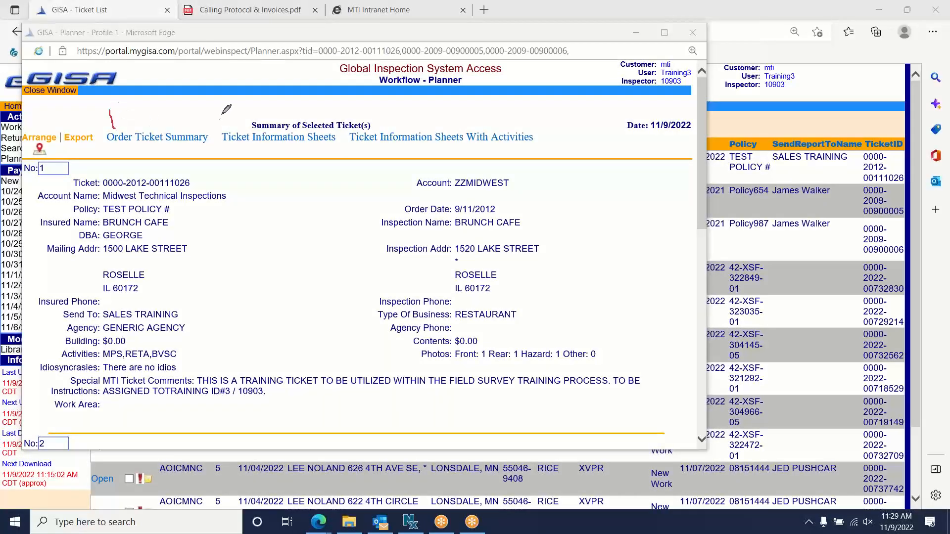
drag(224, 109, 236, 127)
drag(374, 107, 376, 128)
- Underline With Activities, arrow it to the Activities line, write FORMS, then erase all drawings
mouse_move(468, 145)
mouse_down()
mouse_move(534, 146)
mouse_move(365, 205)
mouse_up()
mouse_move(322, 236)
mouse_down()
mouse_move(177, 348)
mouse_move(200, 349)
mouse_up()
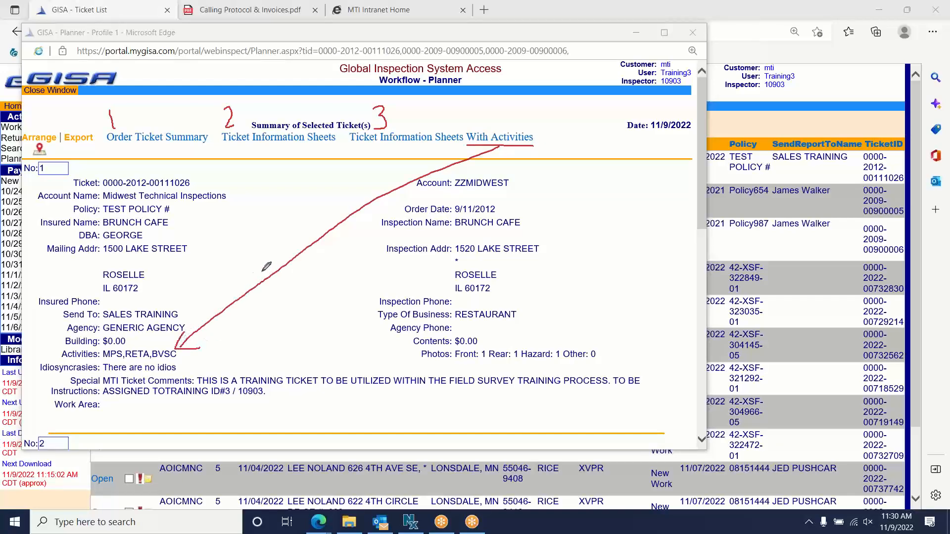
mouse_move(242, 268)
mouse_down()
mouse_move(245, 285)
mouse_move(256, 265)
mouse_move(253, 275)
mouse_move(270, 259)
mouse_move(278, 270)
mouse_move(282, 250)
mouse_move(302, 248)
mouse_move(296, 258)
mouse_up()
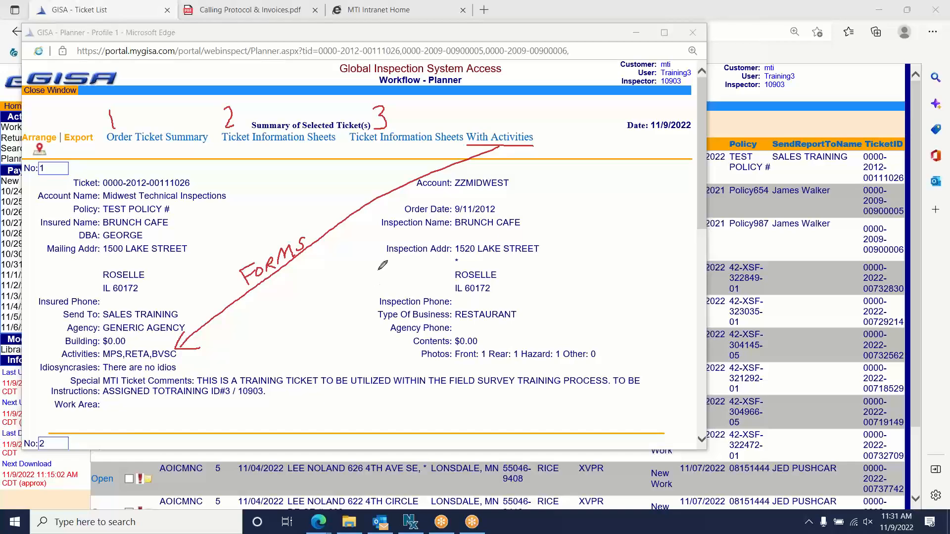
click(586, 90)
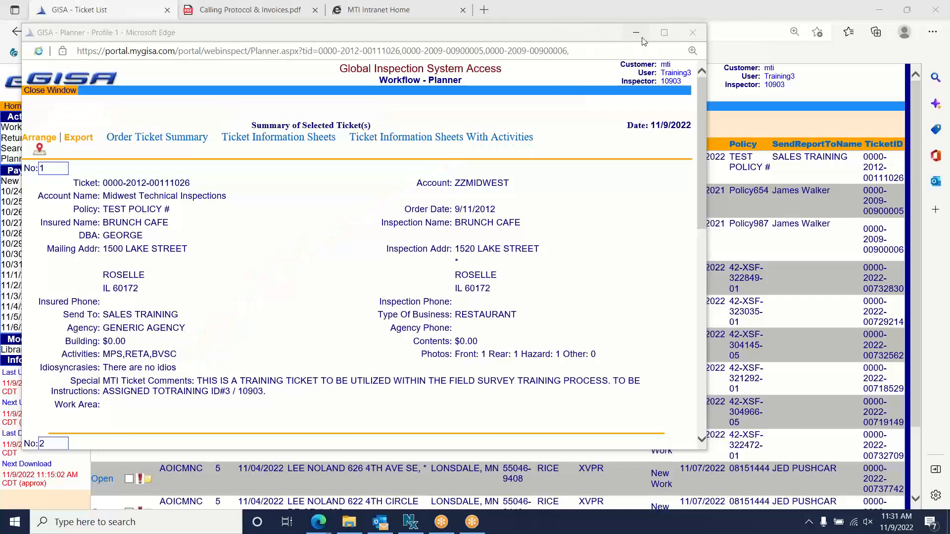
- Close the Planner, handwrite a bracketed FORMS label over the Activities column, then erase all drawings
click(692, 32)
click(586, 8)
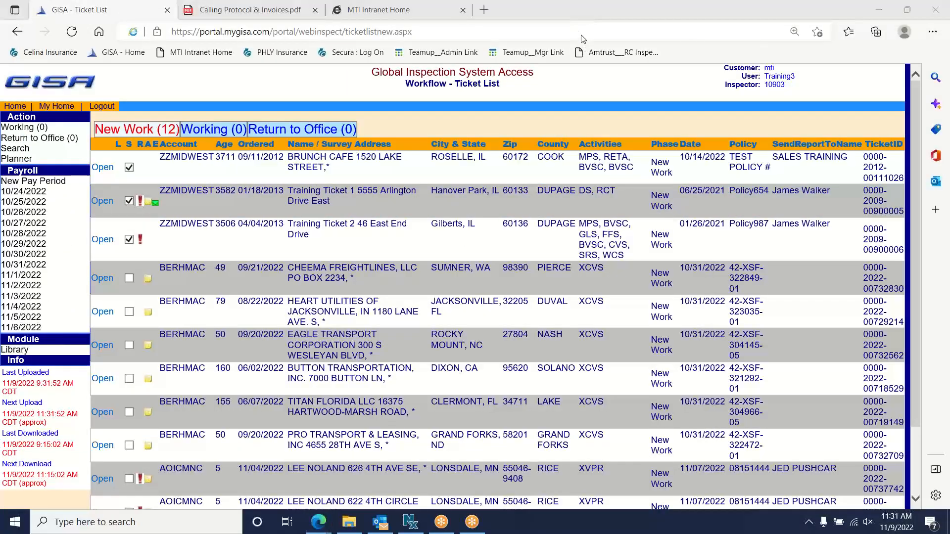
click(583, 35)
mouse_move(571, 137)
mouse_down()
mouse_move(575, 109)
mouse_move(588, 105)
mouse_move(578, 125)
mouse_up()
mouse_move(588, 120)
mouse_down()
mouse_move(590, 132)
mouse_move(589, 120)
mouse_move(633, 120)
mouse_move(636, 133)
mouse_up()
click(557, 121)
mouse_move(567, 140)
mouse_down()
mouse_move(598, 151)
mouse_move(654, 115)
mouse_up()
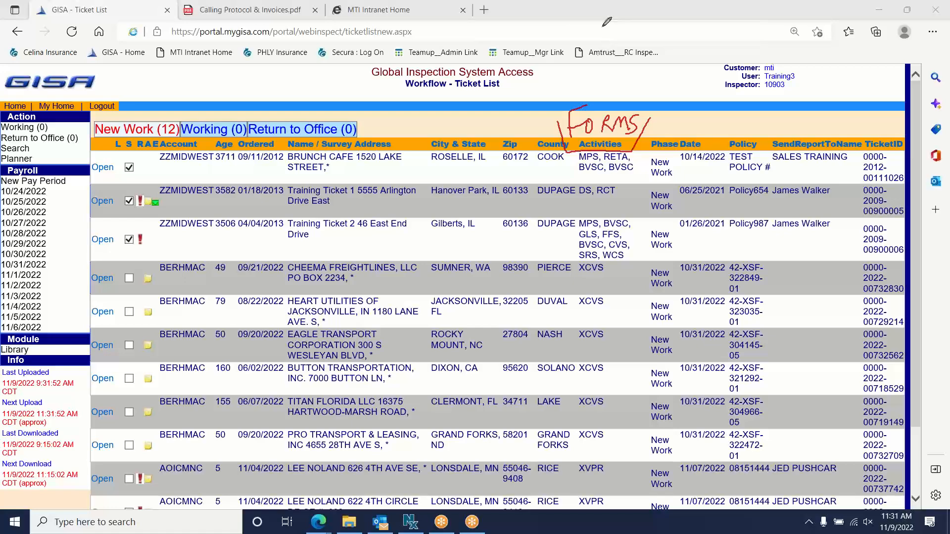
click(589, 19)
click(587, 91)
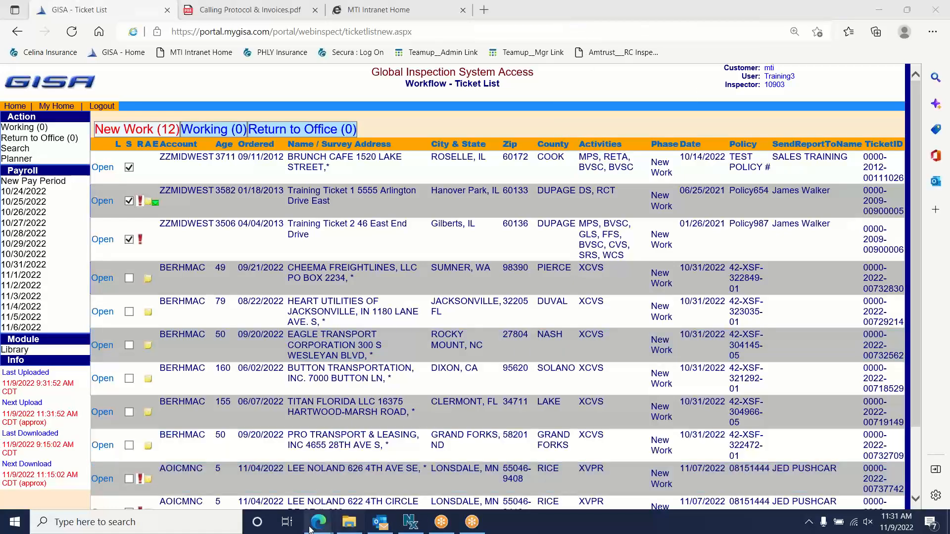
- Restore the Planner from the Edge taskbar preview, underline 'With Activities' in red, then erase it
mouse_move(318, 522)
click(401, 477)
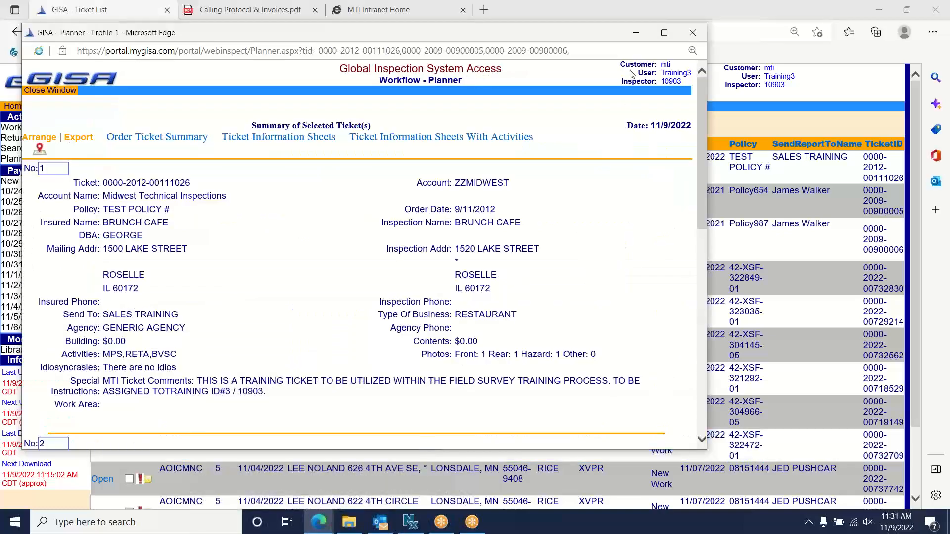
click(589, 9)
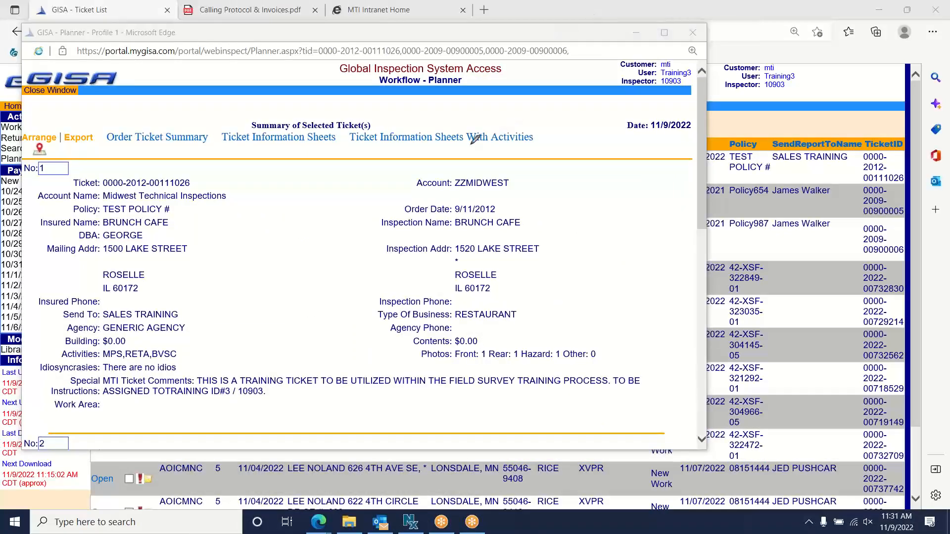
drag(468, 144, 536, 144)
right_click(582, 92)
- Circle the map link, handwrite 'Google Maps' beside it with an arrow, then clear the note
mouse_move(50, 146)
mouse_down()
mouse_move(27, 144)
mouse_move(133, 159)
mouse_up()
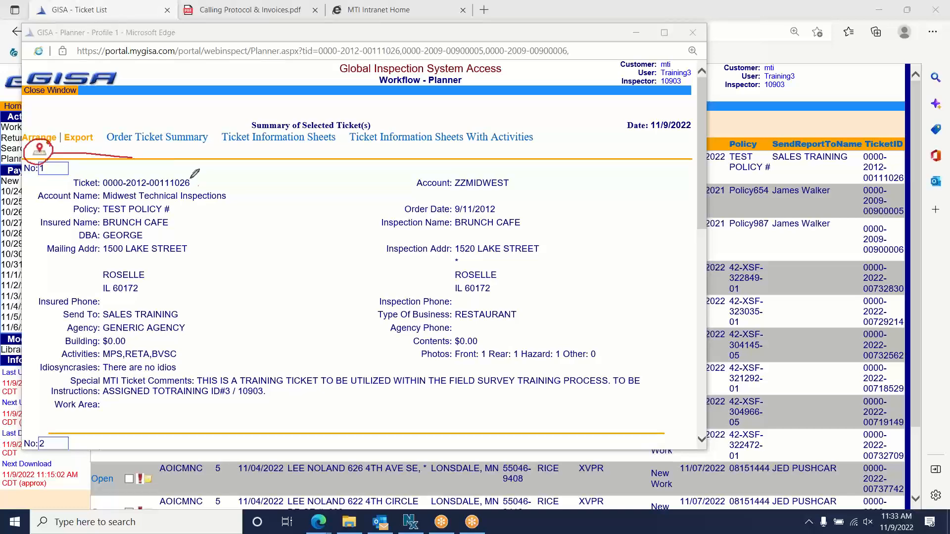
mouse_move(195, 174)
mouse_down()
mouse_move(278, 188)
mouse_move(294, 210)
mouse_move(307, 193)
mouse_move(320, 198)
mouse_move(320, 186)
mouse_move(339, 200)
mouse_up()
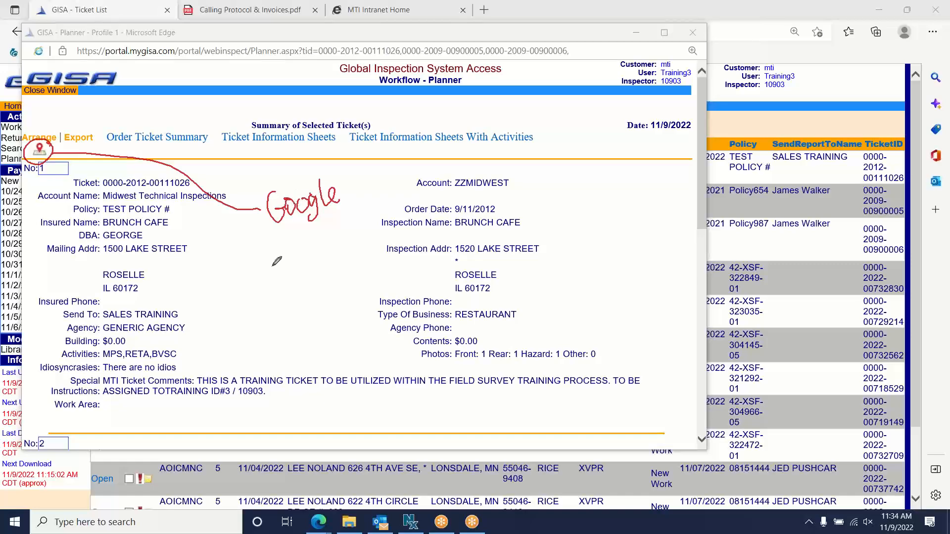
mouse_move(263, 276)
mouse_down()
mouse_move(297, 245)
mouse_move(305, 254)
mouse_move(320, 227)
mouse_move(313, 244)
mouse_up()
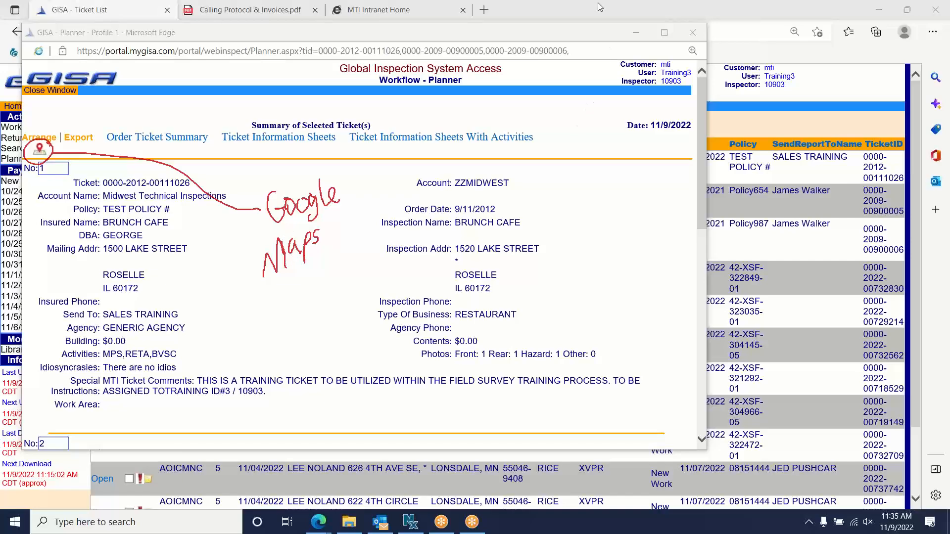
click(593, 87)
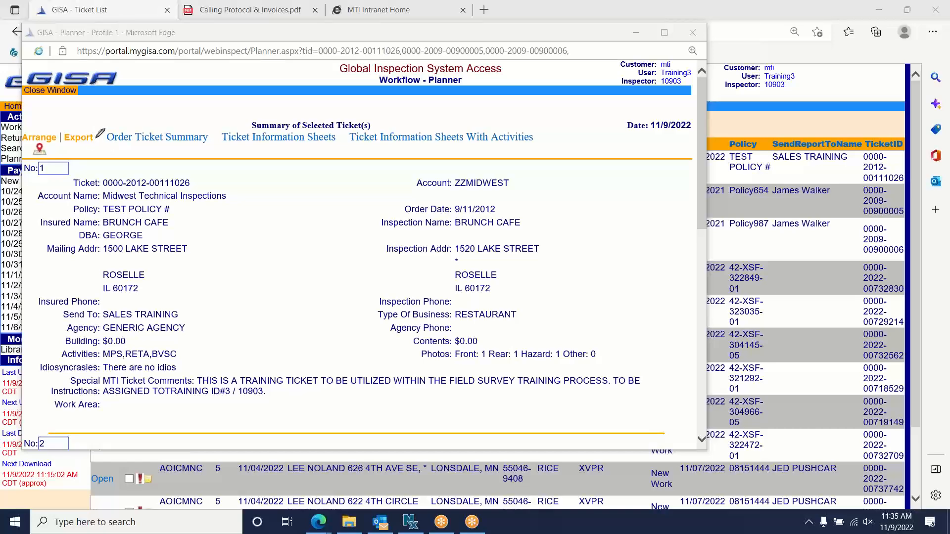
- Circle the Export link in red, erase the mark, and drag the Planner window aside
mouse_move(97, 124)
mouse_down()
mouse_move(62, 130)
mouse_move(99, 146)
mouse_move(97, 127)
mouse_move(146, 107)
mouse_up()
click(587, 96)
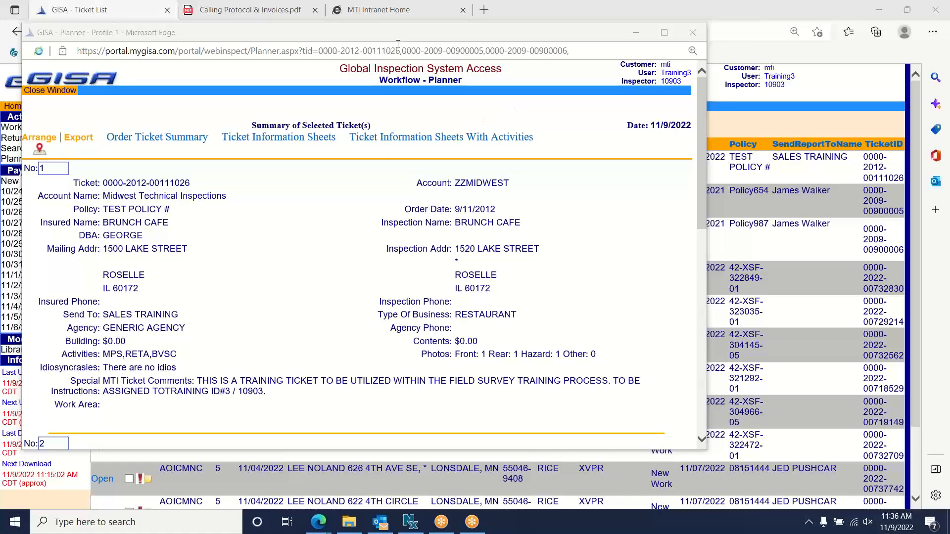
drag(404, 33, 328, 42)
- Close the Planner, bracket the Payroll pay-period dates in red and erase them, then underline the Library module
click(619, 41)
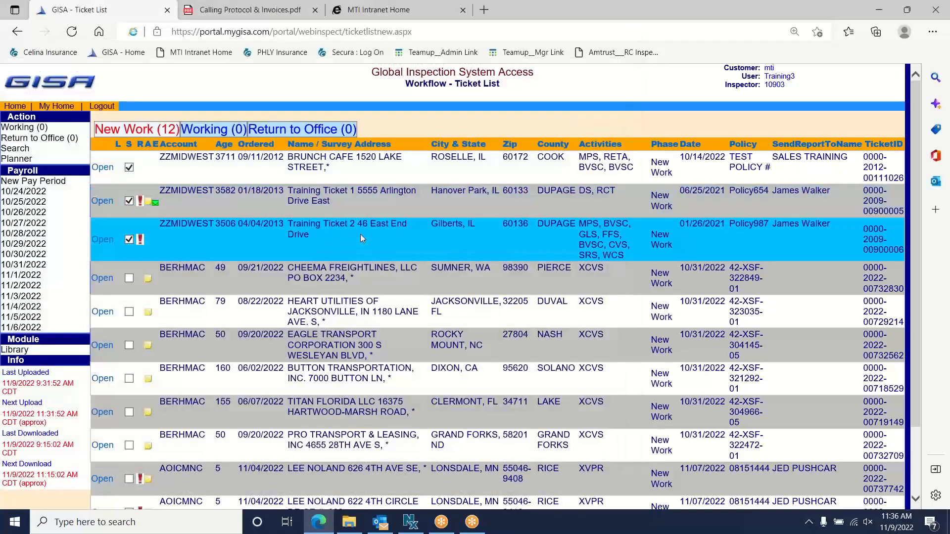
click(605, 5)
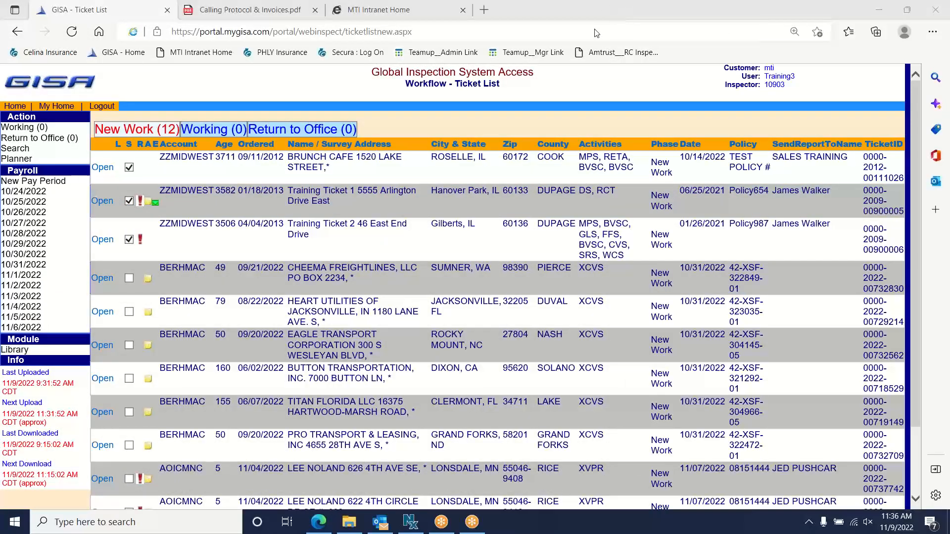
mouse_move(36, 159)
mouse_down()
mouse_move(82, 253)
mouse_move(50, 331)
mouse_move(1, 335)
mouse_up()
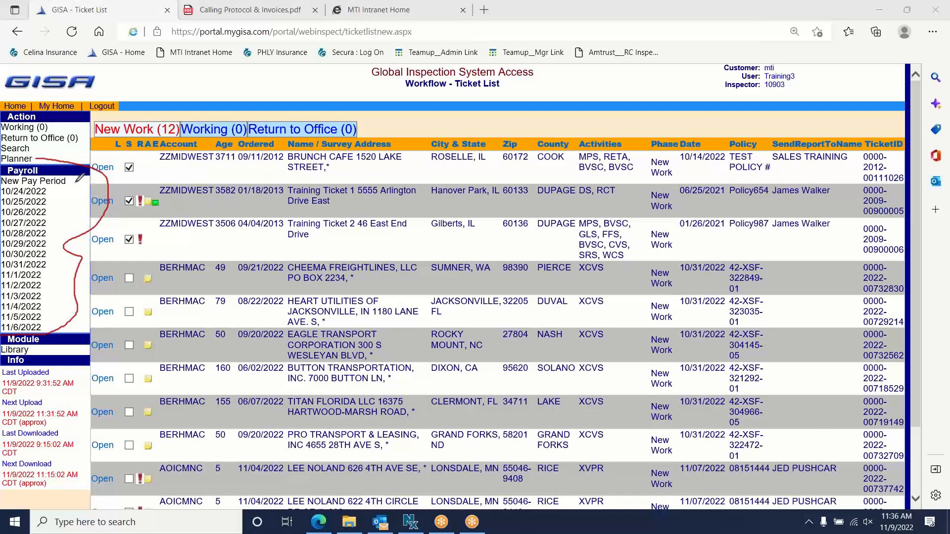
drag(74, 182, 76, 180)
click(595, 90)
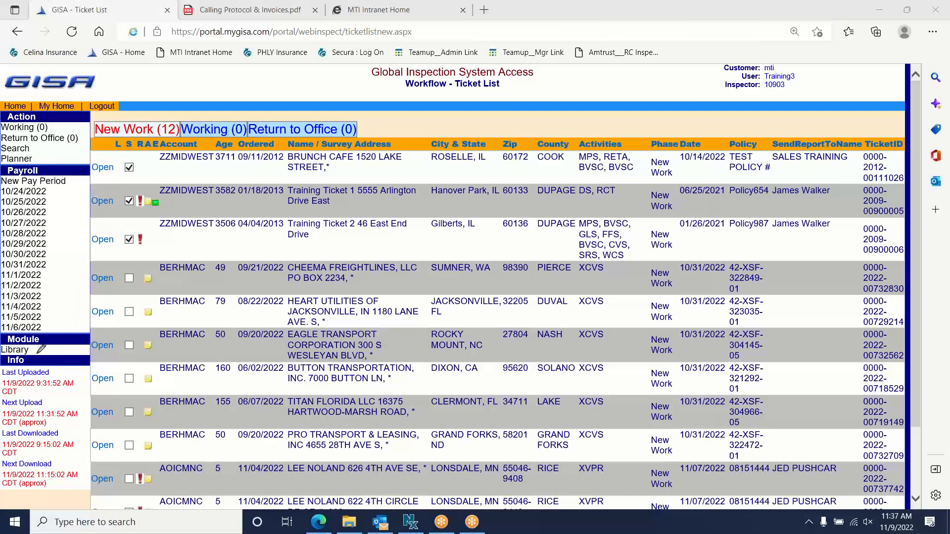
drag(37, 352, 224, 353)
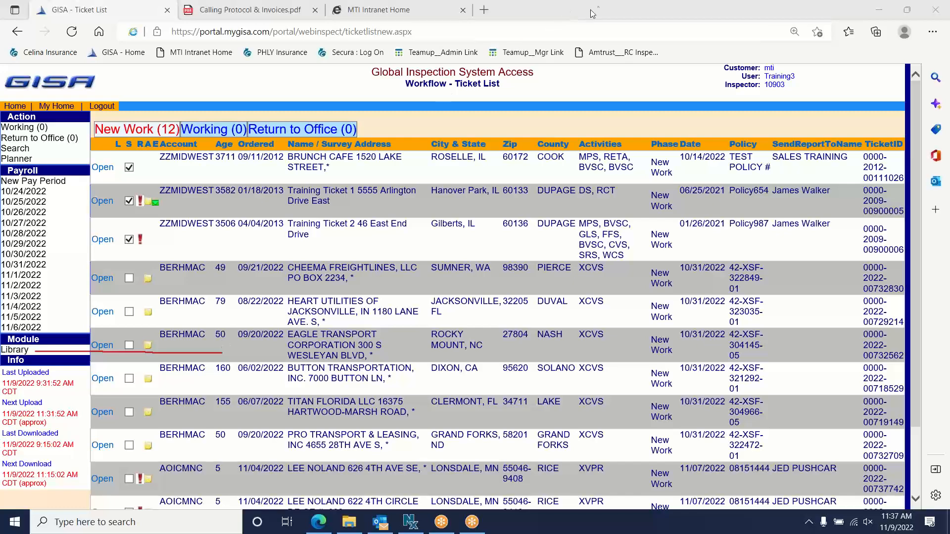
- Erase the Library underline, open the Library, and move and enlarge its window
click(595, 92)
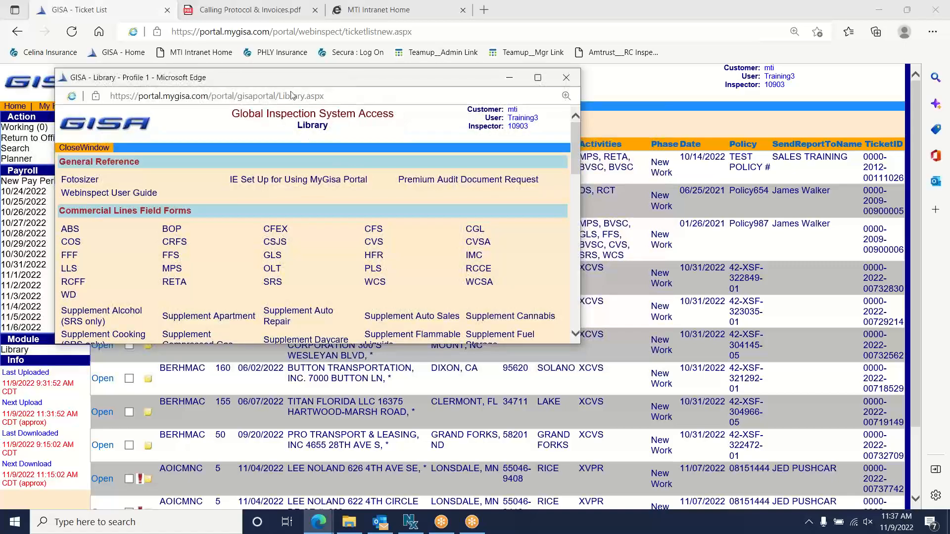
drag(277, 81, 281, 52)
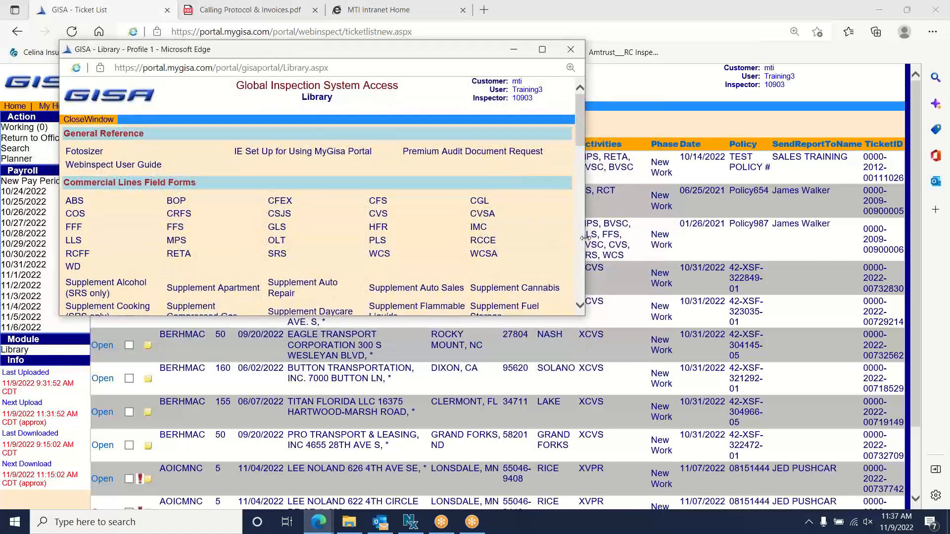
drag(586, 239, 699, 237)
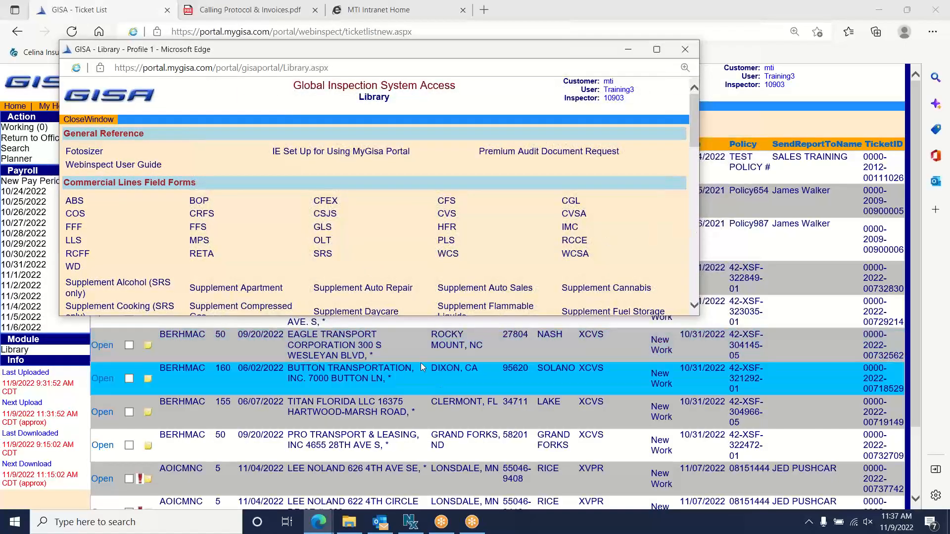
drag(413, 315, 415, 481)
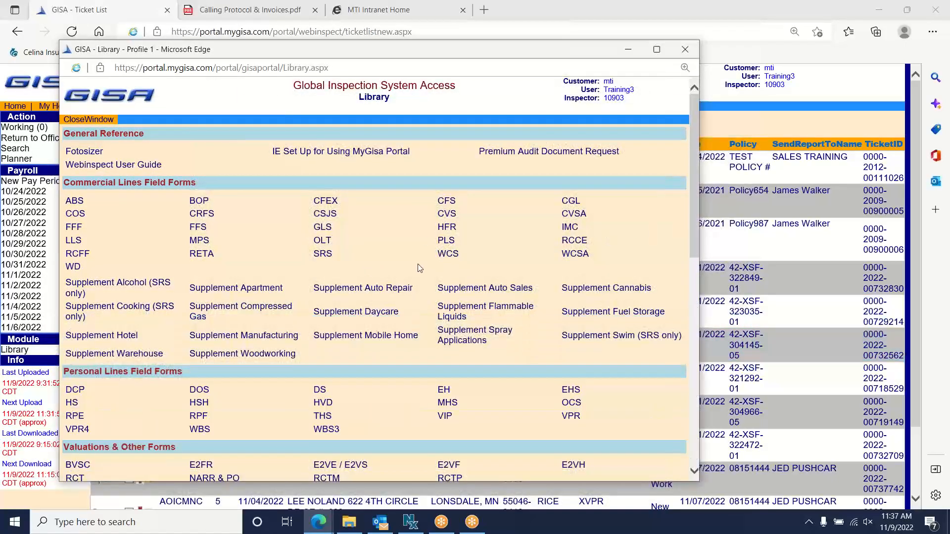
drag(319, 52, 288, 43)
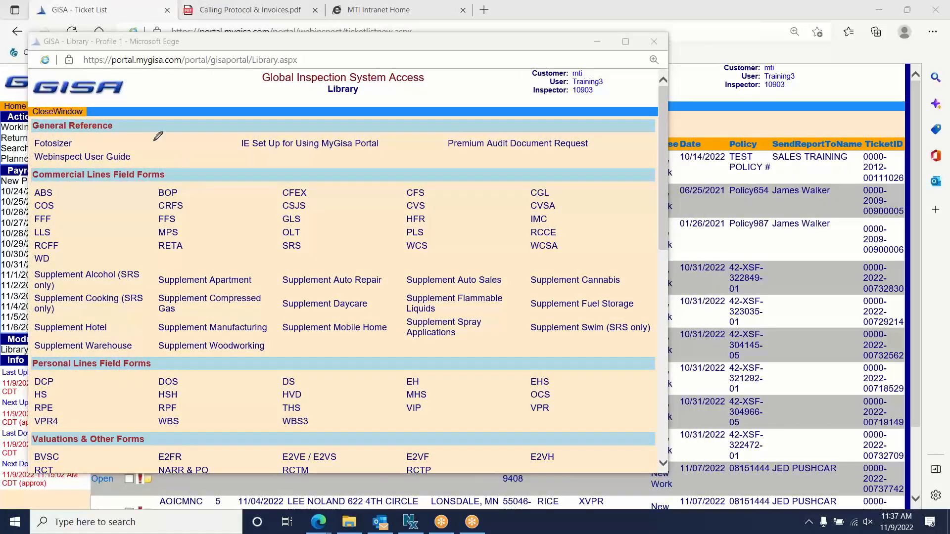
- Tick the Webinspect User Guide, erase the tick, and underline the Commercial Lines Field Forms heading
mouse_move(132, 150)
mouse_down()
mouse_move(139, 160)
mouse_move(154, 138)
mouse_up()
click(587, 92)
drag(171, 176, 367, 180)
click(165, 176)
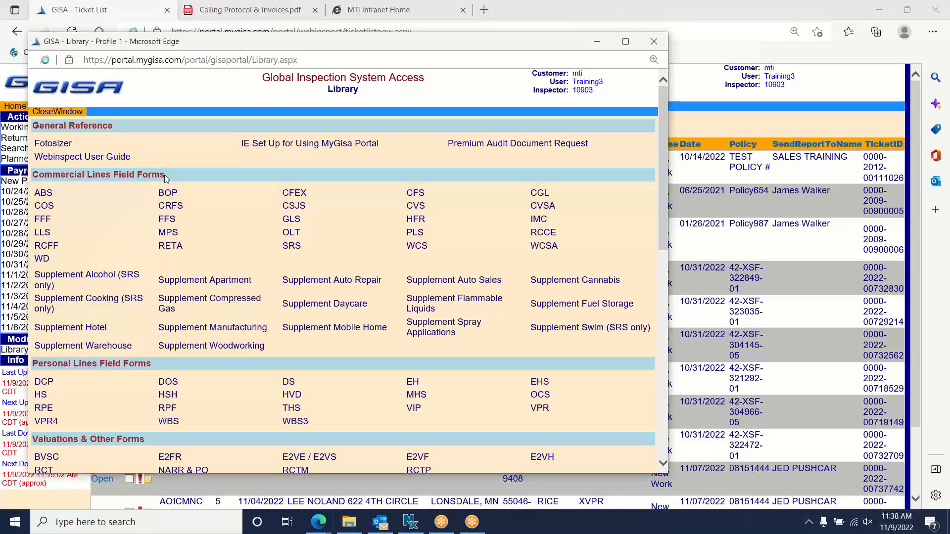
triple_click(164, 175)
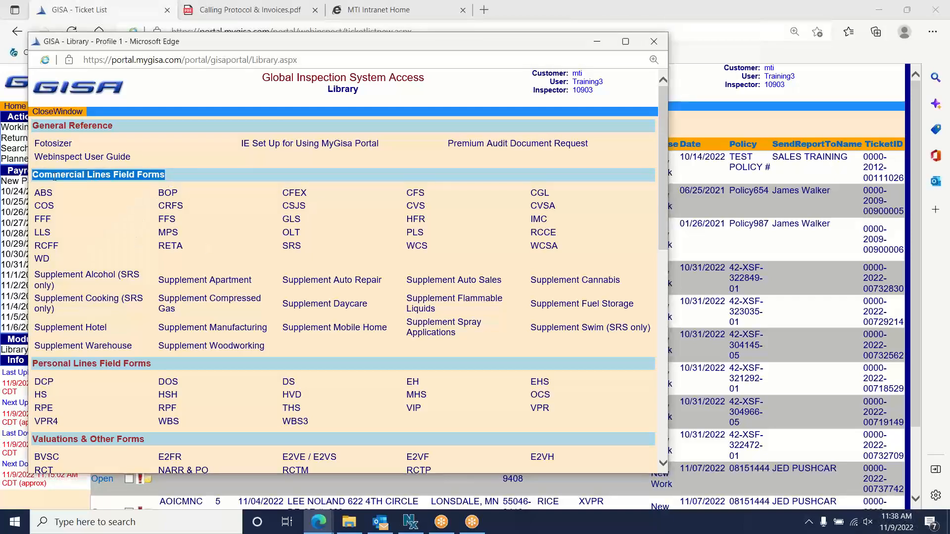
click(209, 174)
scroll(204, 215, down, 6)
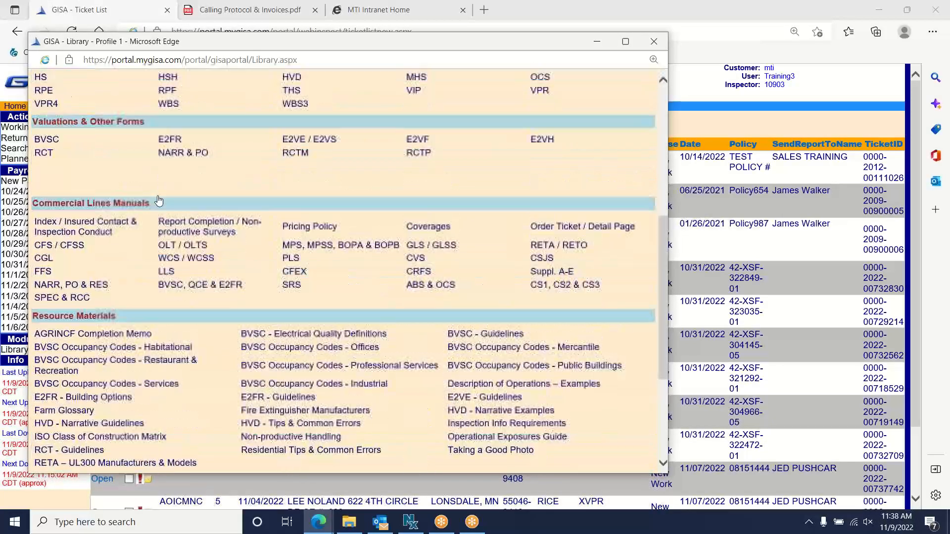
scroll(158, 200, up, 1)
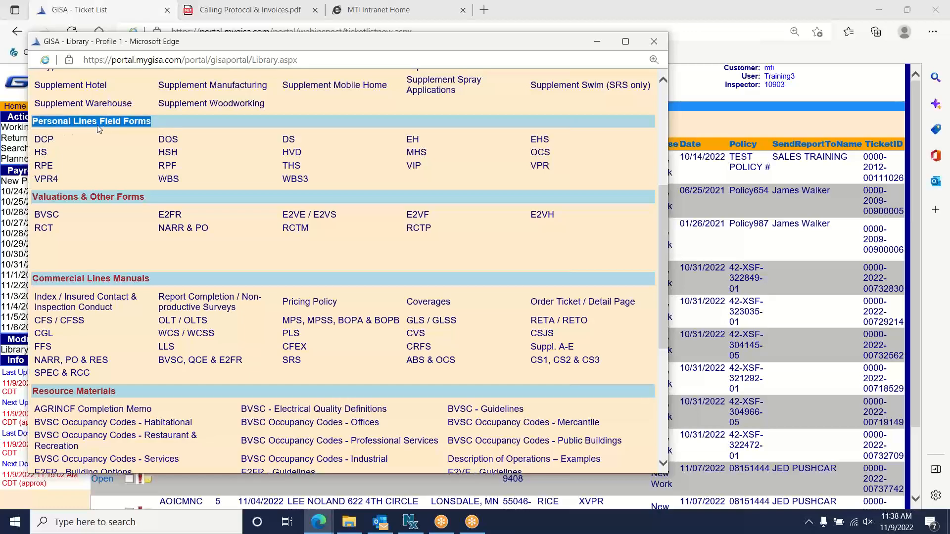
click(233, 121)
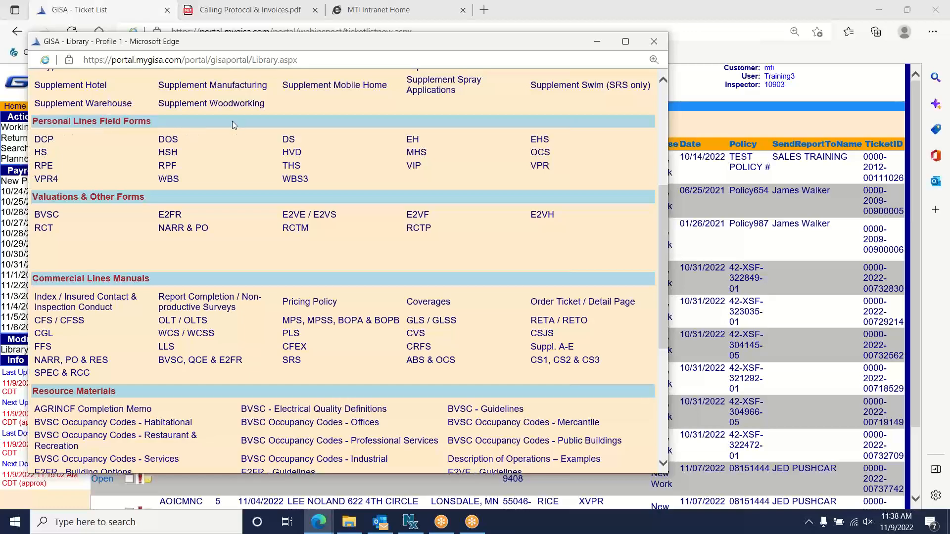
triple_click(146, 198)
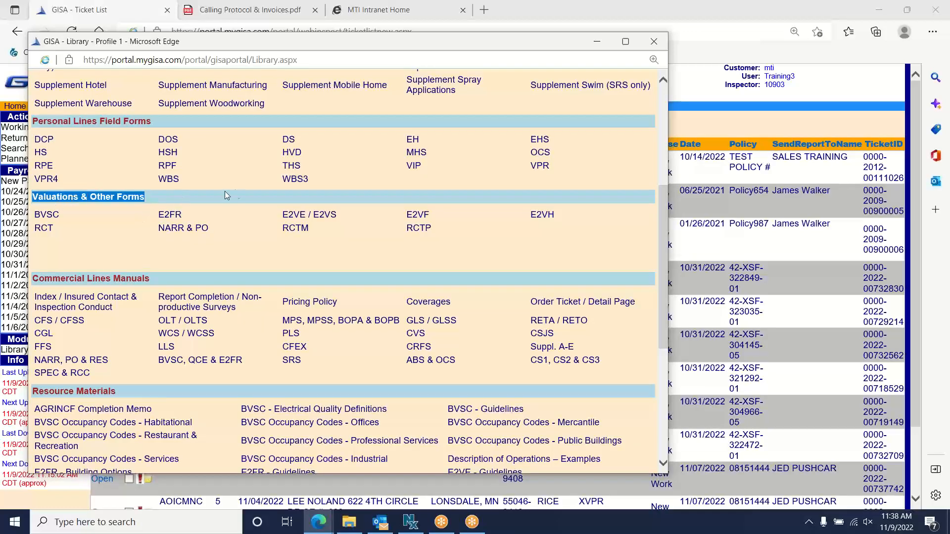
click(249, 199)
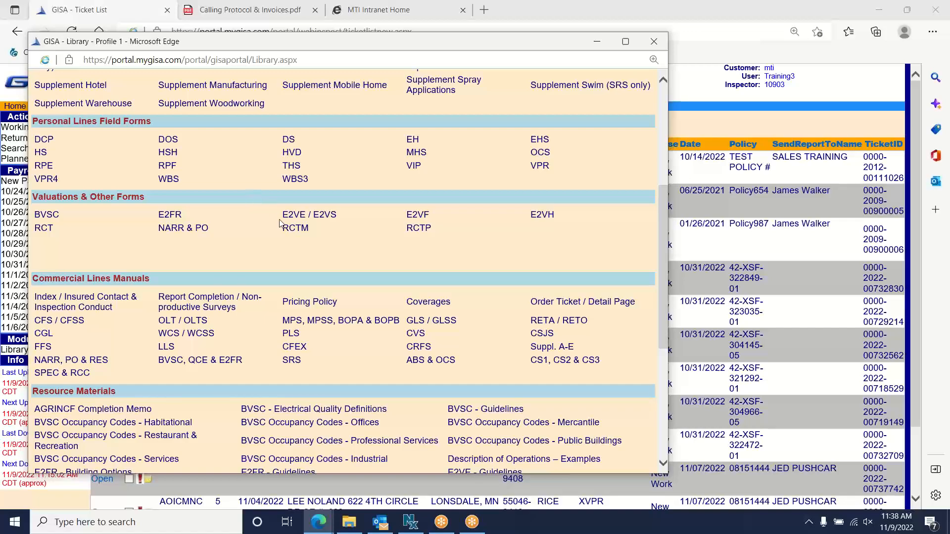
scroll(345, 209, down, 3)
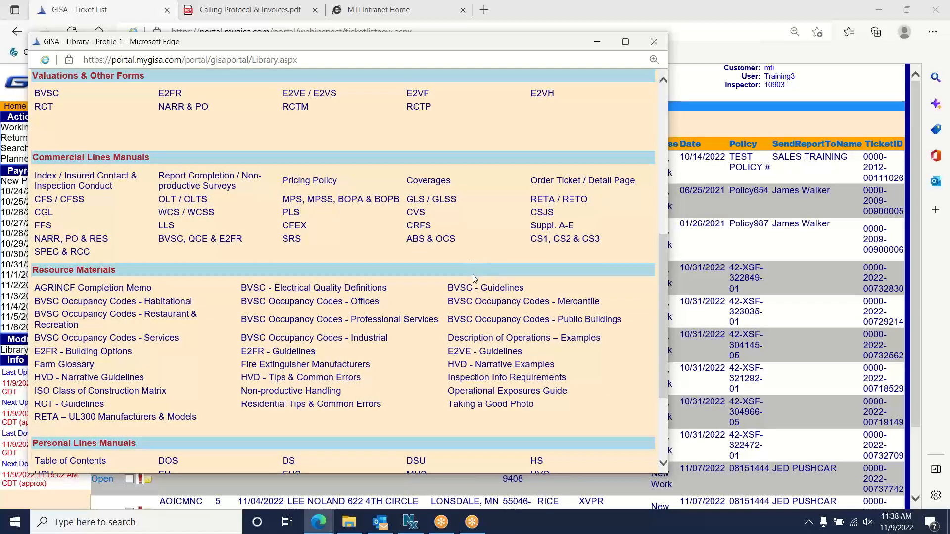
scroll(473, 274, up, 8)
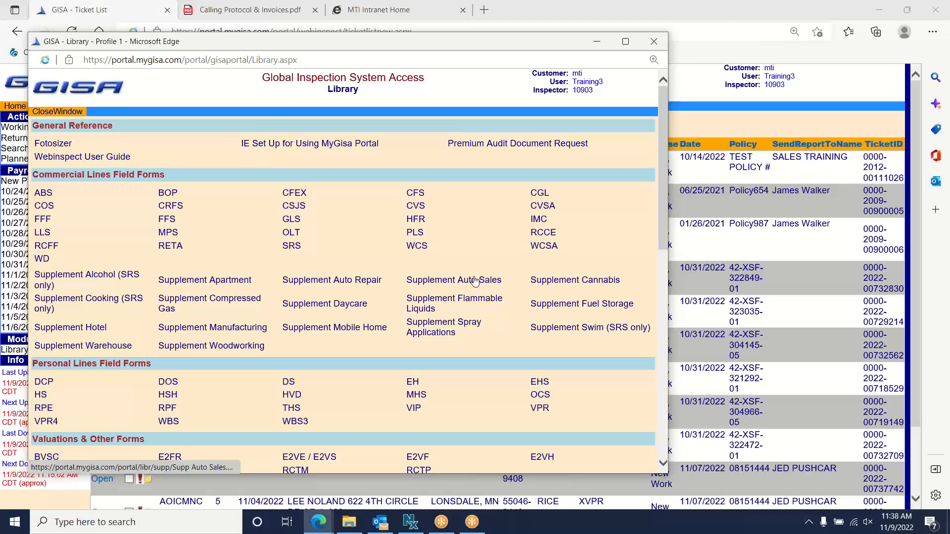
- Close the Library window and ring the BRUNCH CAFE ticket in the Ticket List
click(654, 43)
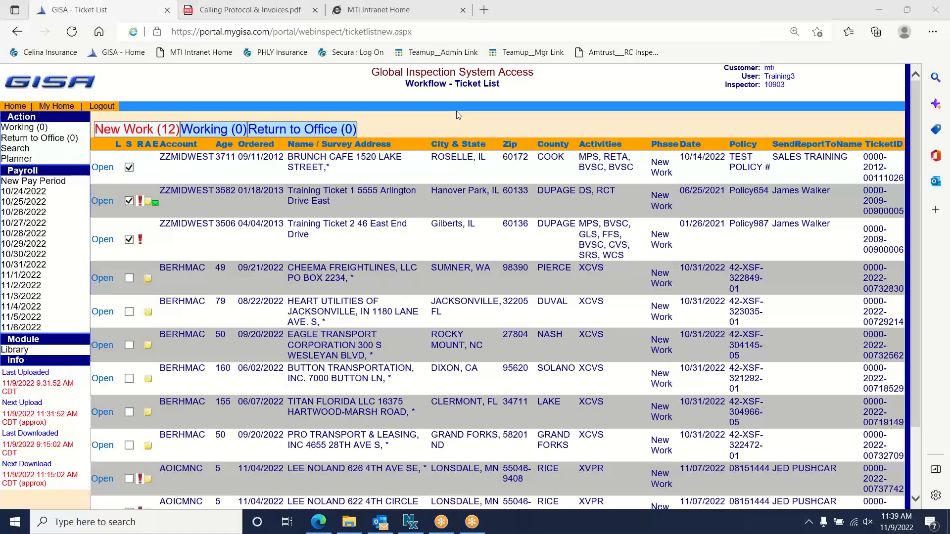
click(409, 177)
mouse_move(116, 162)
mouse_down()
mouse_move(92, 179)
mouse_move(119, 168)
mouse_move(117, 157)
mouse_up()
- Open the BRUNCH CAFE ticket, circle the Ticket Details title, and arrow down to Details
click(104, 168)
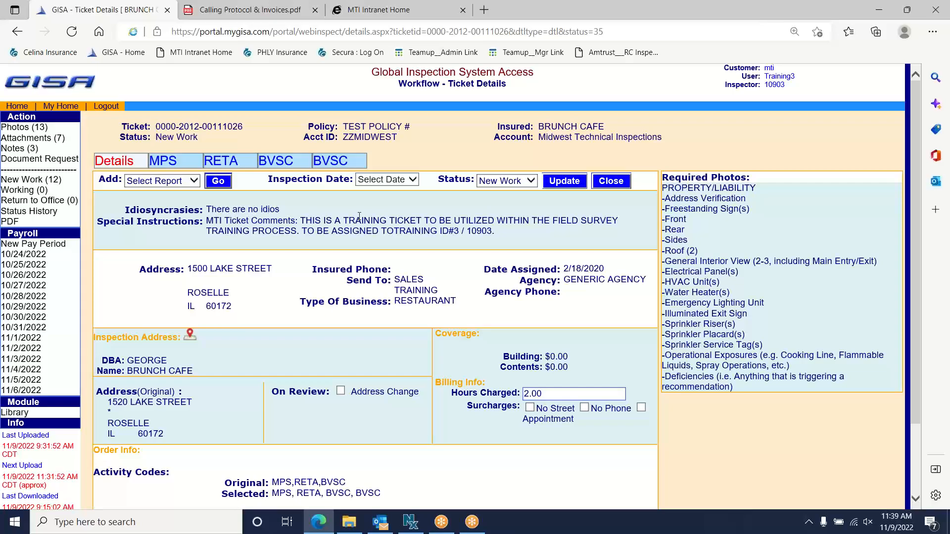
click(597, 11)
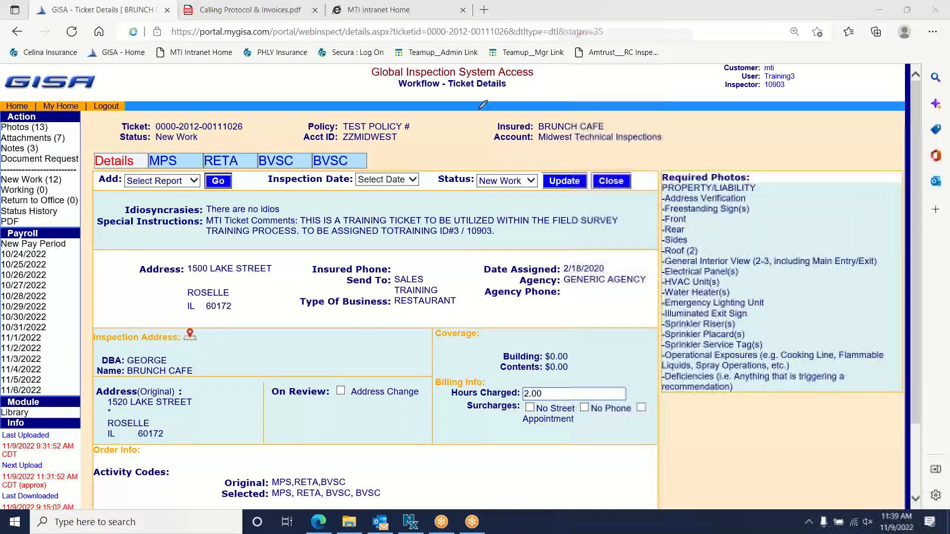
mouse_move(504, 68)
mouse_down()
mouse_move(446, 88)
mouse_move(517, 75)
mouse_up()
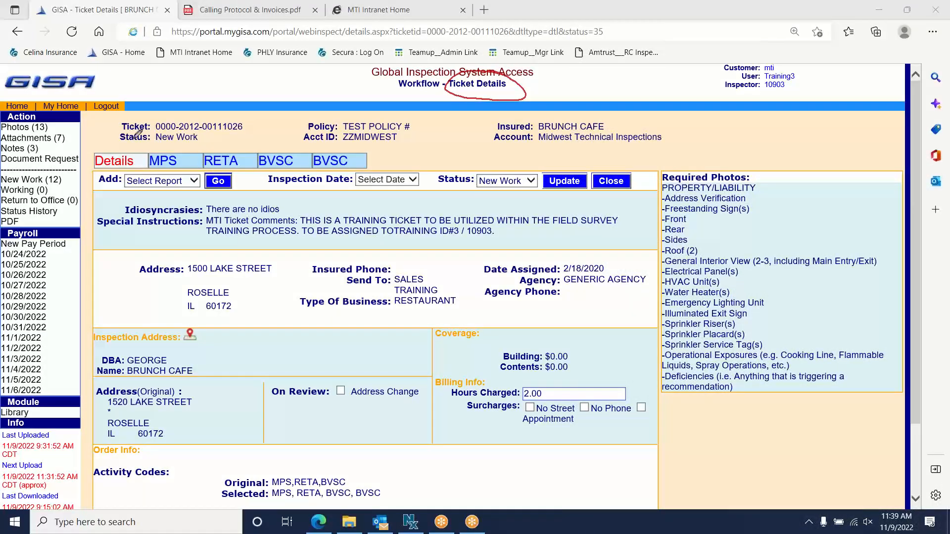
mouse_move(119, 74)
mouse_down()
mouse_move(115, 149)
mouse_move(126, 141)
mouse_up()
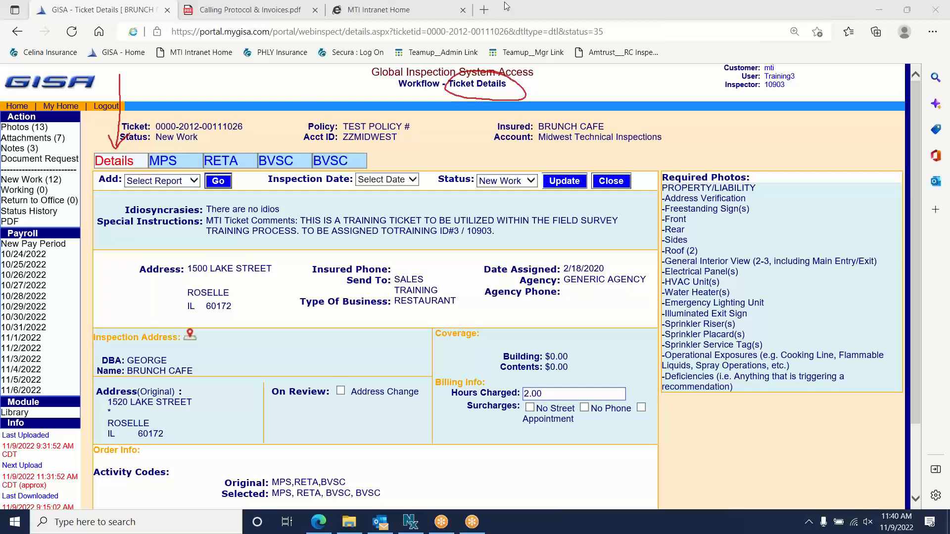
- Redraw arrows to Details, MPS and RETA, then erase them and circle the Details section
click(577, 87)
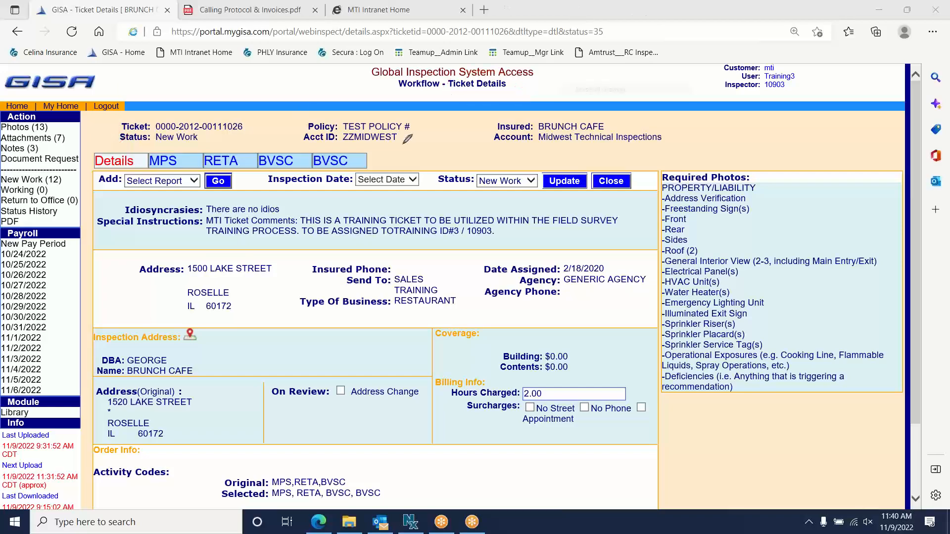
mouse_move(120, 81)
mouse_down()
mouse_move(112, 151)
mouse_move(149, 102)
mouse_move(164, 149)
mouse_up()
mouse_move(170, 113)
mouse_down()
mouse_move(212, 131)
mouse_move(218, 147)
mouse_move(270, 147)
mouse_up()
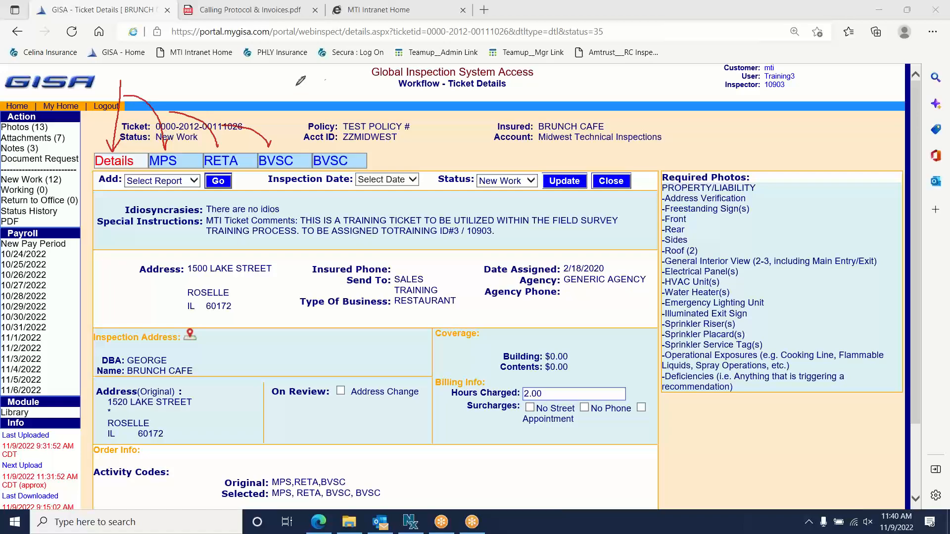
click(598, 88)
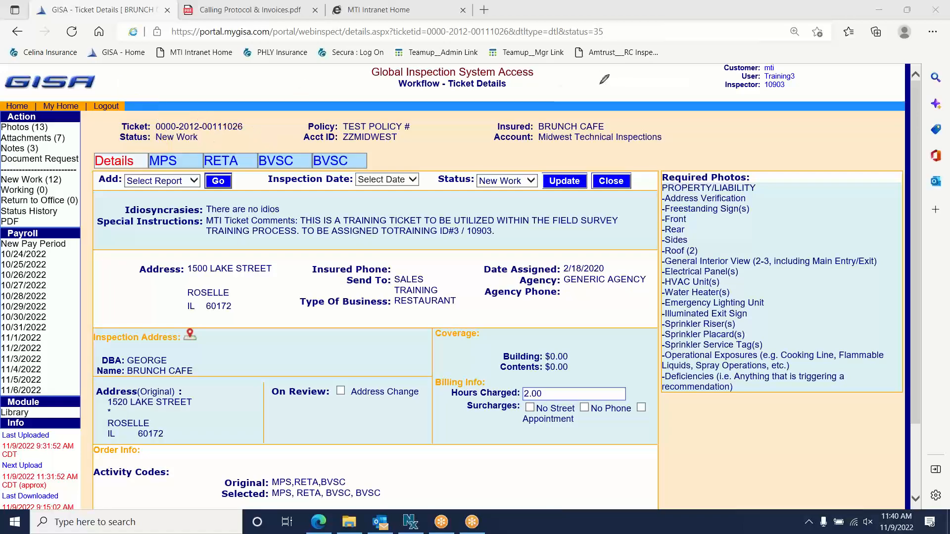
mouse_move(140, 151)
mouse_down()
mouse_move(88, 166)
mouse_move(142, 158)
mouse_move(140, 142)
mouse_up()
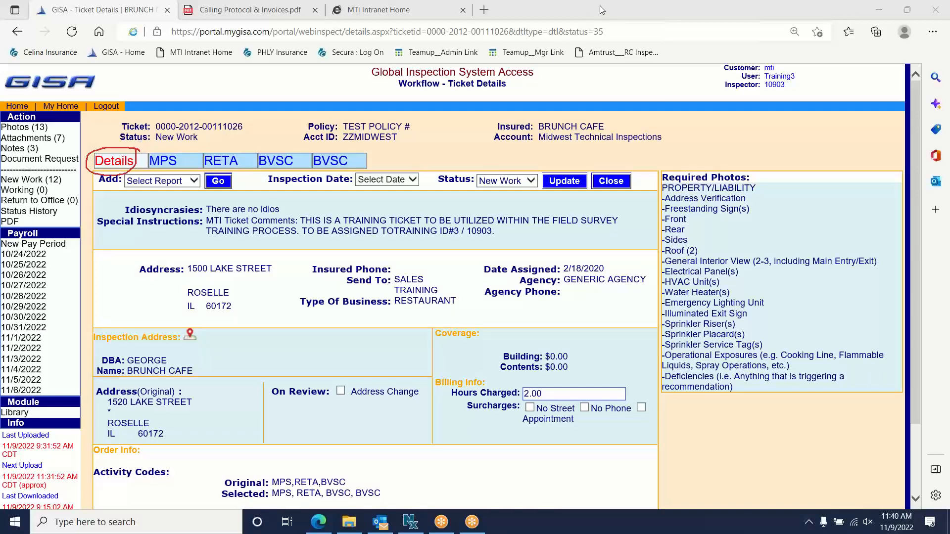
click(195, 181)
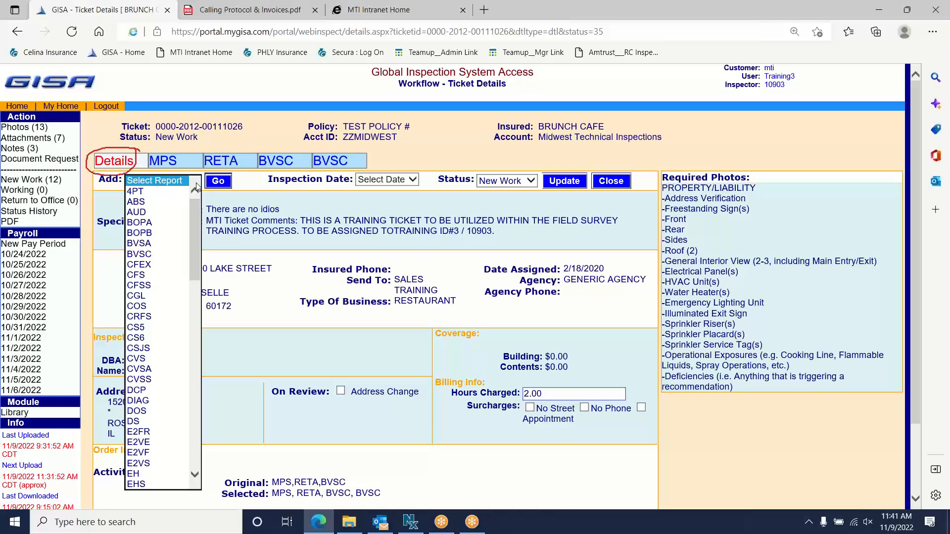
click(592, 9)
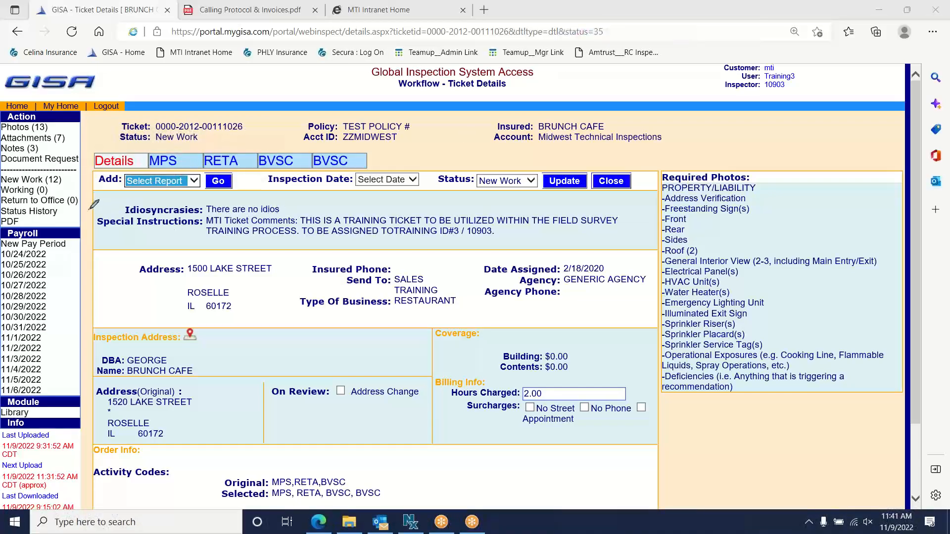
- Draw a red arrow at Idiosyncrasies and handwrite 'Acct wide' next to it
mouse_move(90, 211)
mouse_down()
mouse_move(125, 209)
mouse_move(113, 217)
mouse_up()
mouse_move(295, 211)
mouse_down()
mouse_move(313, 184)
mouse_move(311, 217)
mouse_move(317, 203)
mouse_move(359, 217)
mouse_move(362, 202)
mouse_move(416, 198)
mouse_move(448, 211)
mouse_up()
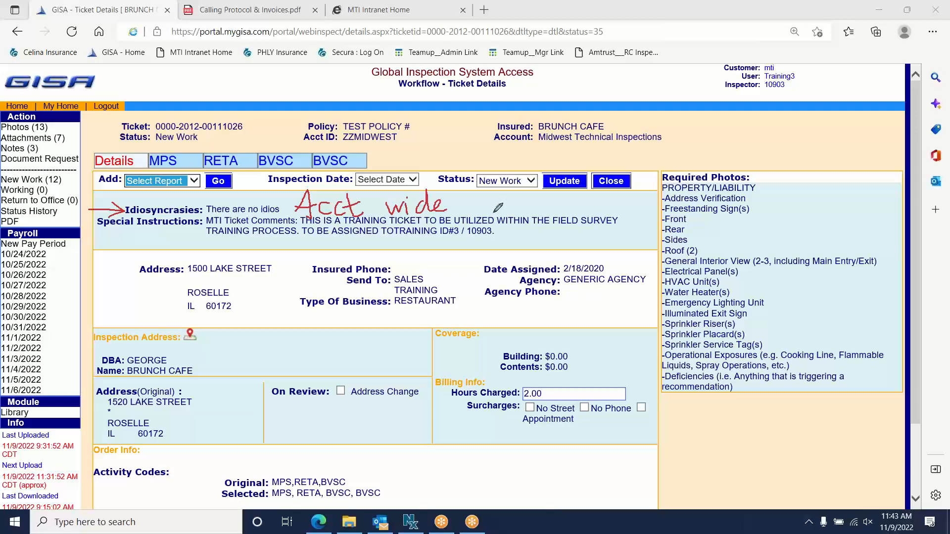
- Arrow down from Special Instructions, handwrite 'Single ticket', then erase all the ink
mouse_move(152, 228)
mouse_down()
mouse_move(153, 241)
mouse_move(203, 249)
mouse_move(178, 268)
mouse_up()
mouse_move(232, 243)
mouse_down()
mouse_move(220, 257)
mouse_move(251, 245)
mouse_move(267, 269)
mouse_move(273, 235)
mouse_move(311, 263)
mouse_move(321, 248)
mouse_up()
mouse_move(323, 260)
mouse_down()
mouse_move(355, 237)
mouse_move(372, 254)
mouse_move(391, 252)
mouse_move(386, 264)
mouse_move(399, 242)
mouse_up()
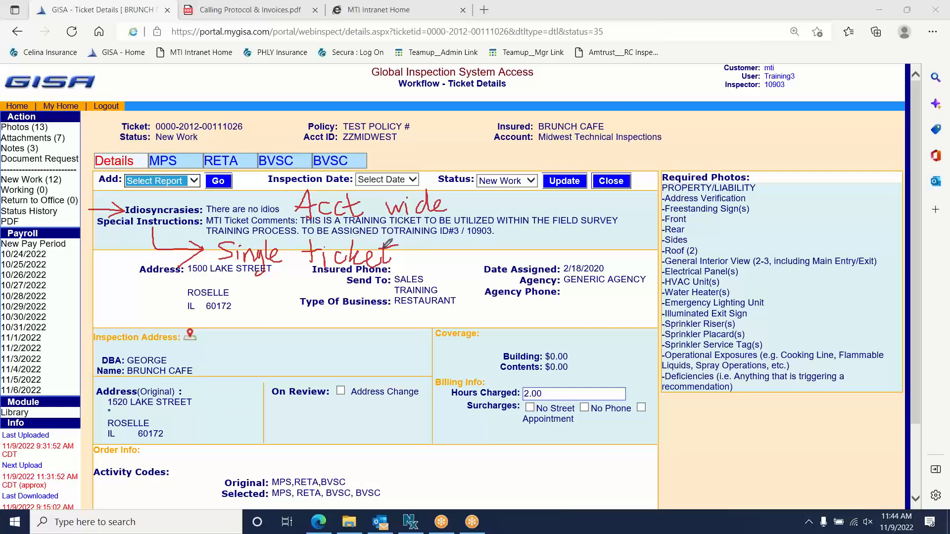
click(597, 93)
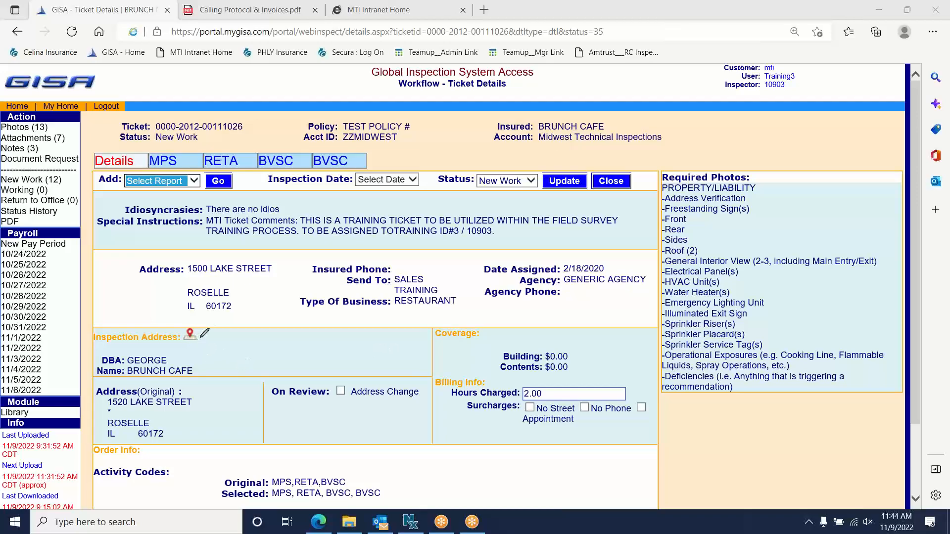
mouse_move(205, 333)
mouse_down()
mouse_move(186, 325)
mouse_move(187, 354)
mouse_move(205, 346)
mouse_move(204, 332)
mouse_move(279, 333)
mouse_move(271, 337)
mouse_move(279, 340)
mouse_move(342, 327)
mouse_move(336, 342)
mouse_up()
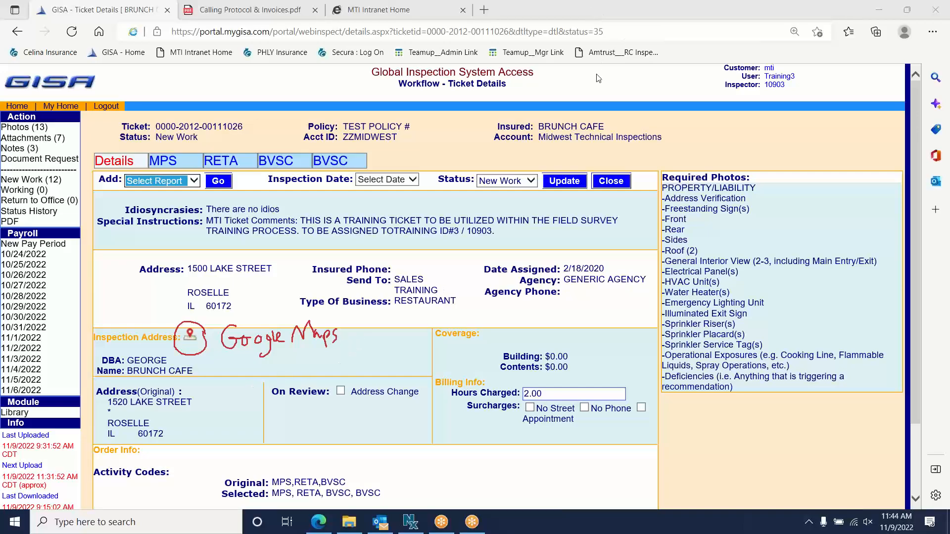
click(596, 92)
mouse_move(237, 322)
mouse_down()
mouse_move(235, 357)
mouse_move(280, 342)
mouse_move(278, 362)
mouse_move(335, 335)
mouse_move(330, 349)
mouse_up()
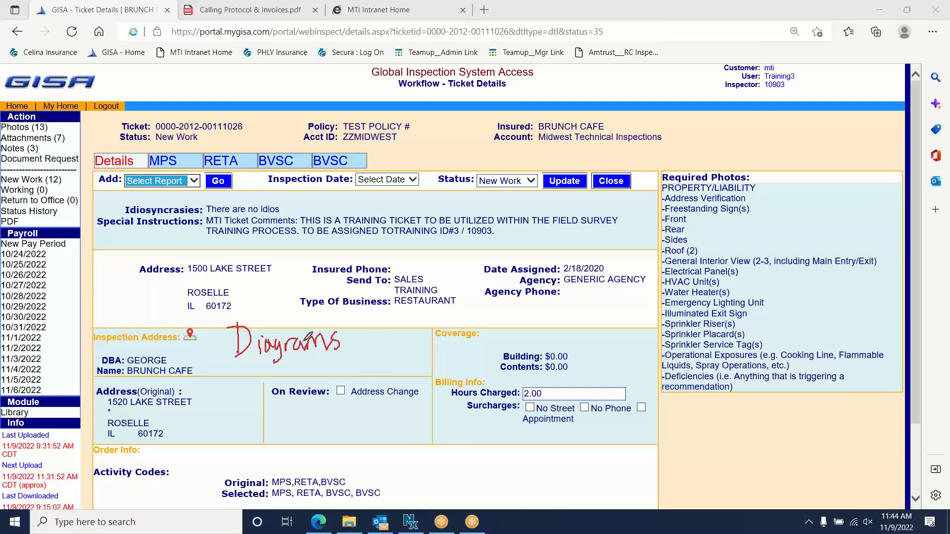
click(596, 7)
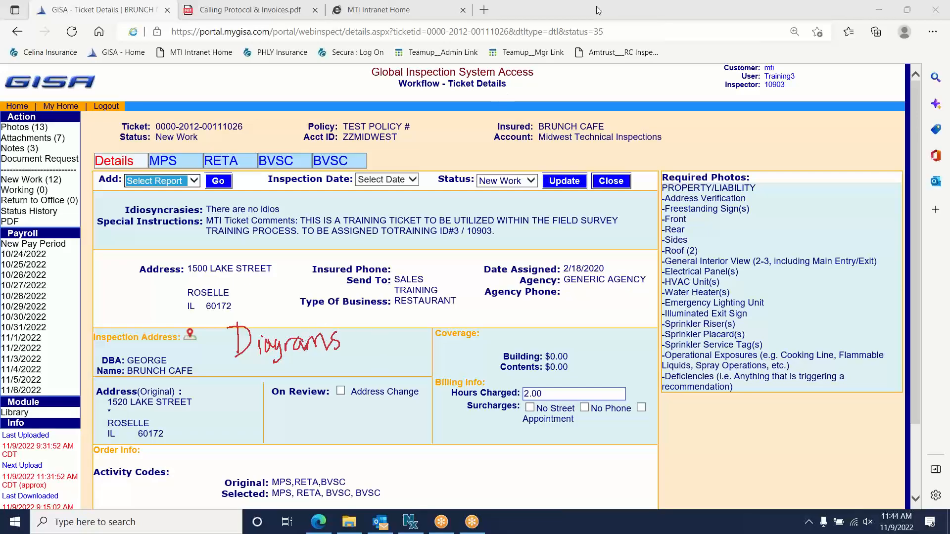
click(594, 89)
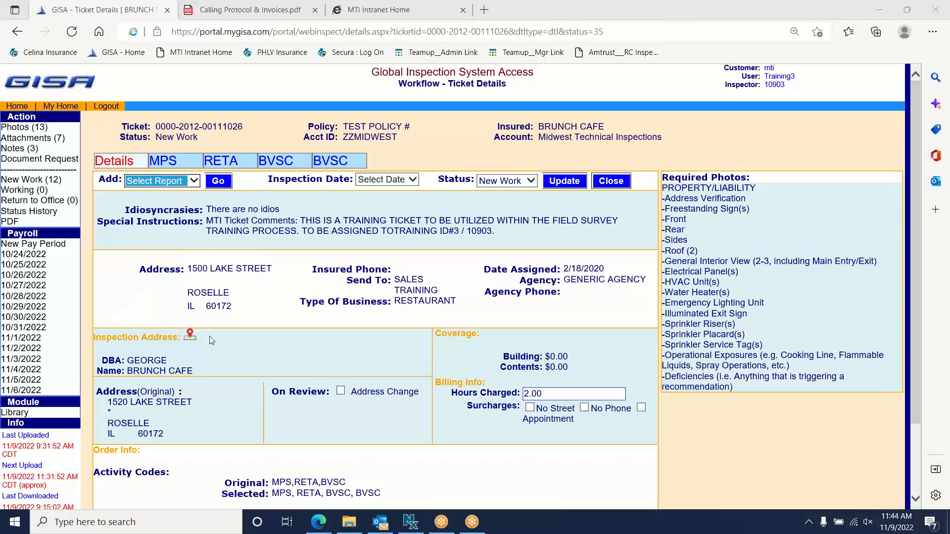
click(192, 341)
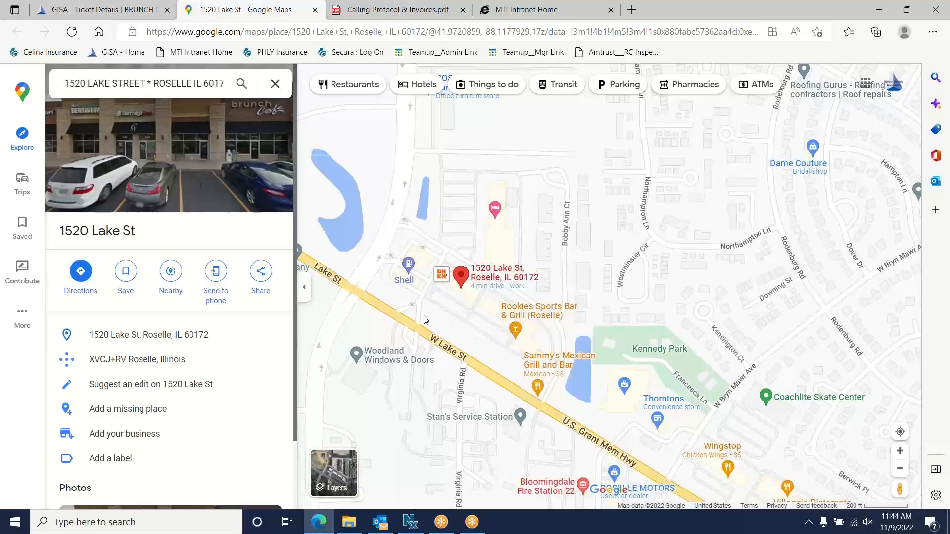
click(338, 473)
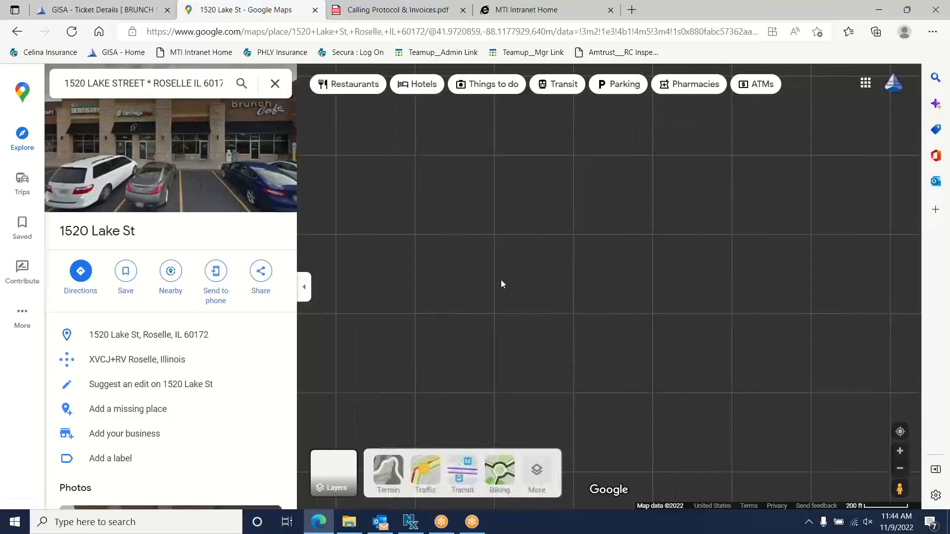
scroll(474, 292, up, 5)
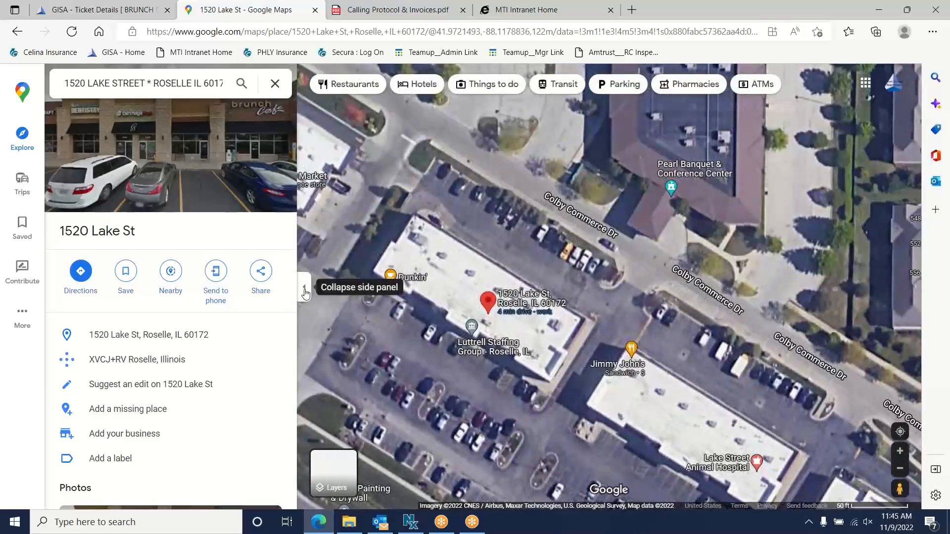
click(304, 287)
scroll(244, 342, up, 3)
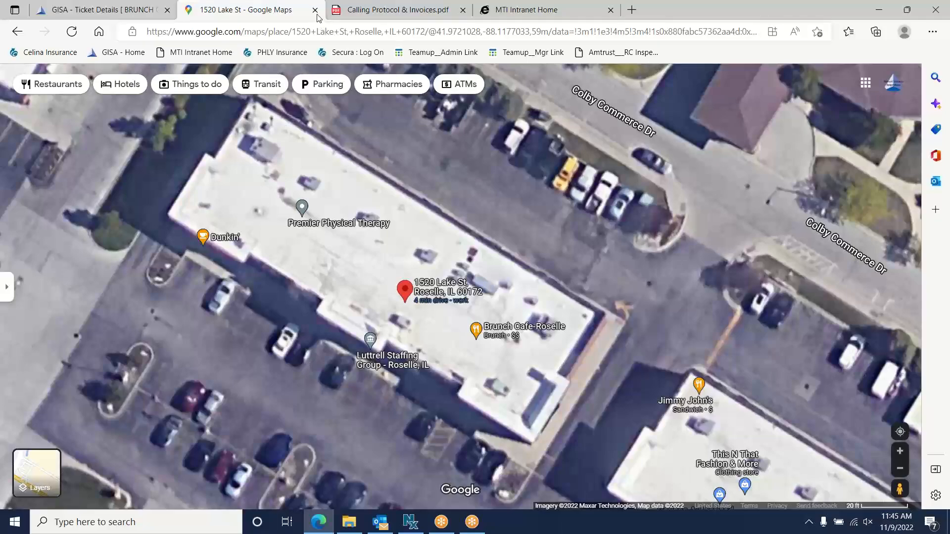
click(133, 18)
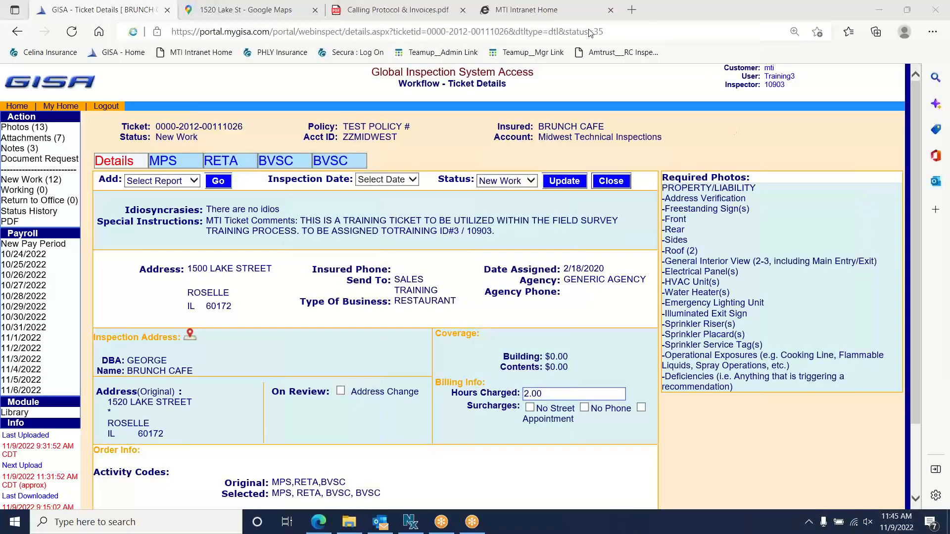
mouse_move(204, 328)
mouse_down()
mouse_move(172, 342)
mouse_move(204, 327)
mouse_move(242, 326)
mouse_move(246, 353)
mouse_move(285, 333)
mouse_move(289, 355)
mouse_move(305, 336)
mouse_move(322, 335)
mouse_move(326, 344)
mouse_up()
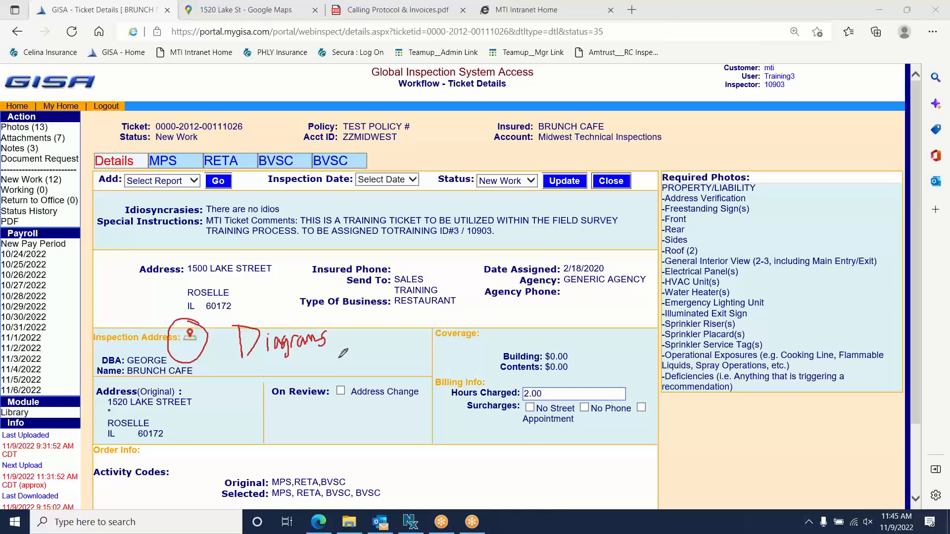
click(600, 7)
click(605, 90)
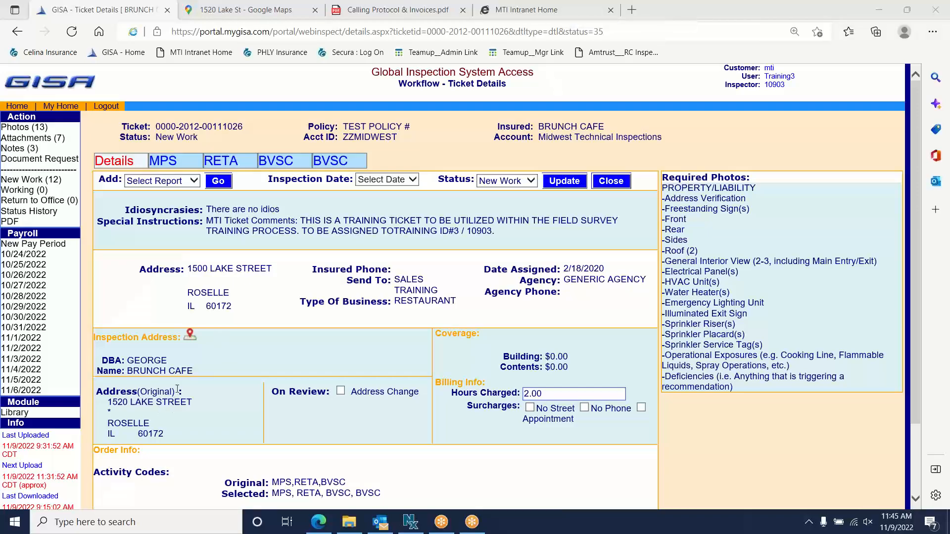
drag(178, 391, 96, 392)
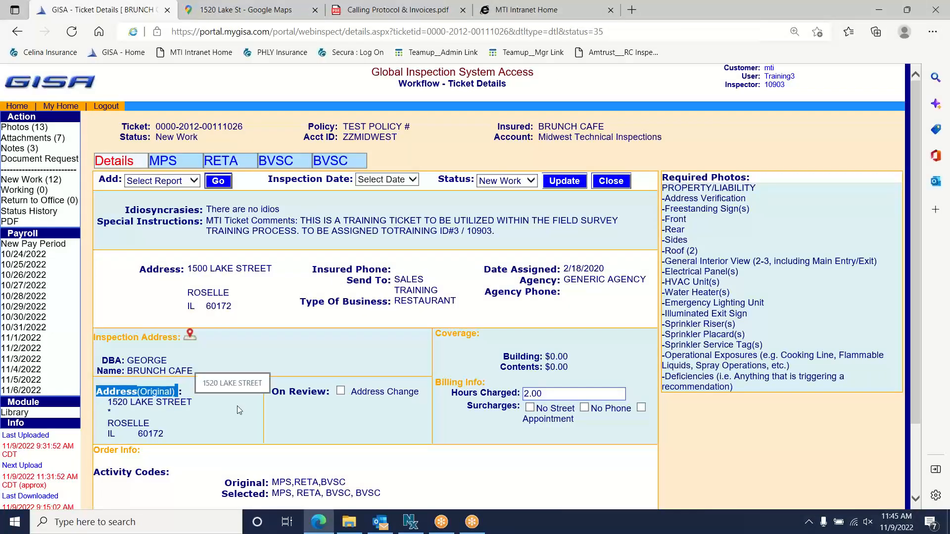
click(341, 392)
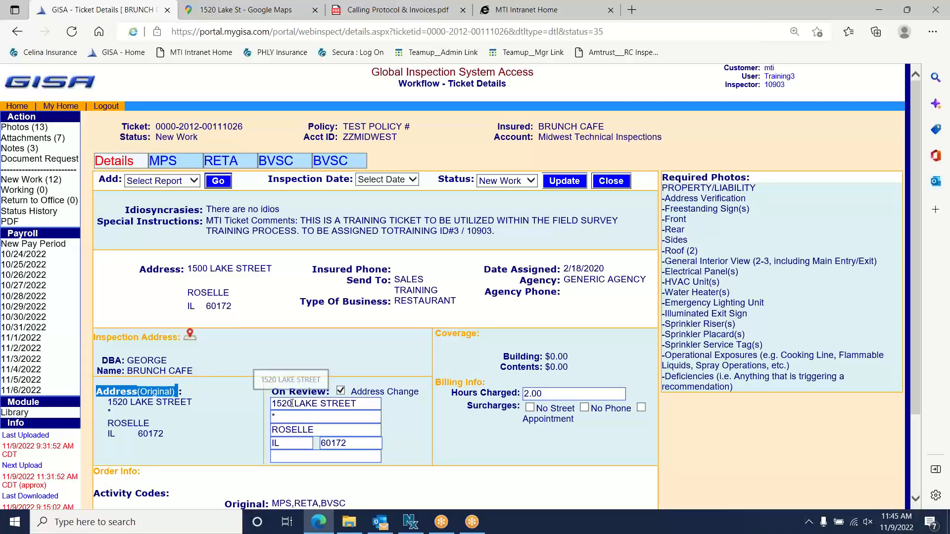
click(293, 404)
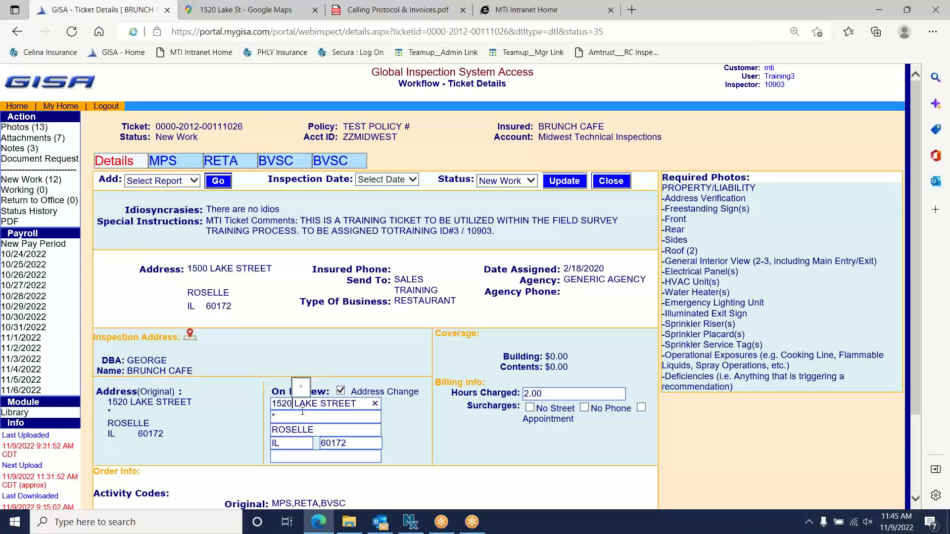
text(1 )
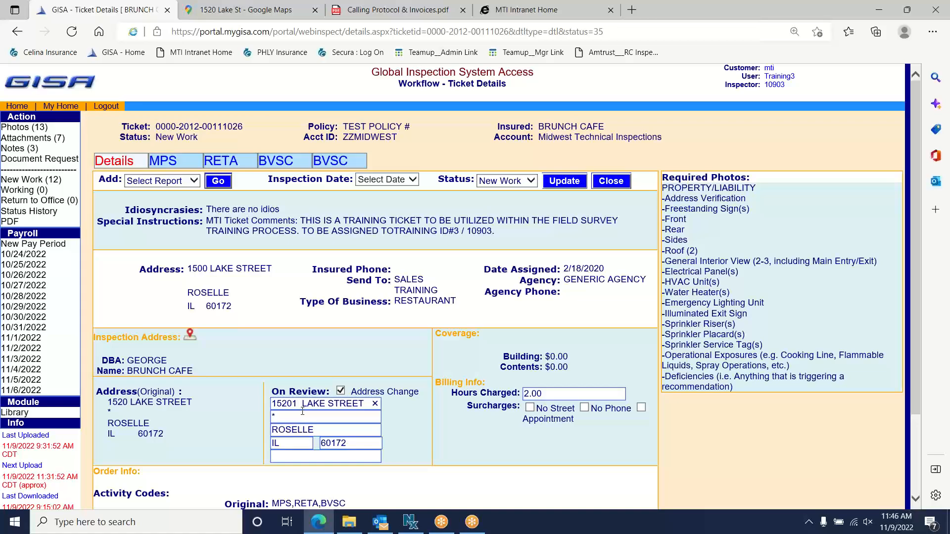
text(B)
key(BackSpace)
click(288, 351)
click(341, 390)
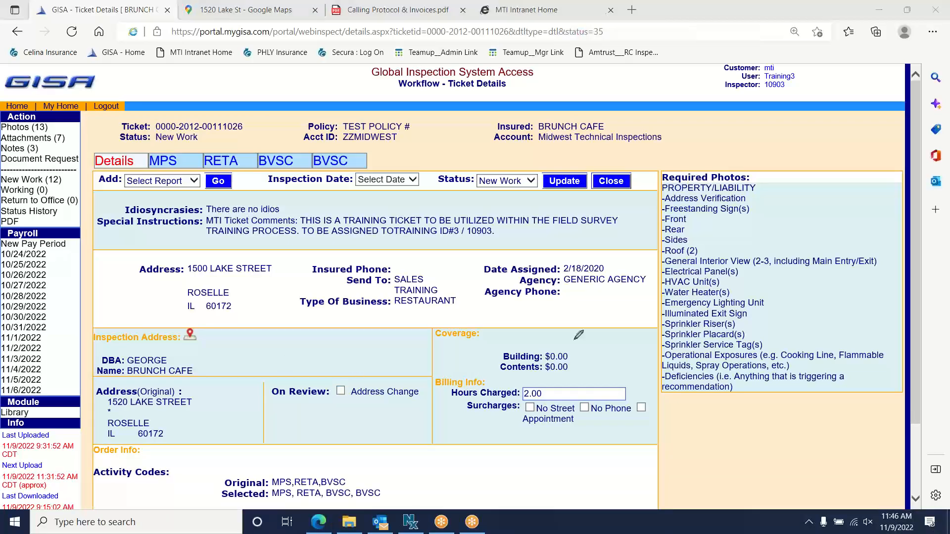
- Draw a red line under Hours Charged, a C beside the Coverage values and a P below Surcharges
drag(422, 400, 707, 398)
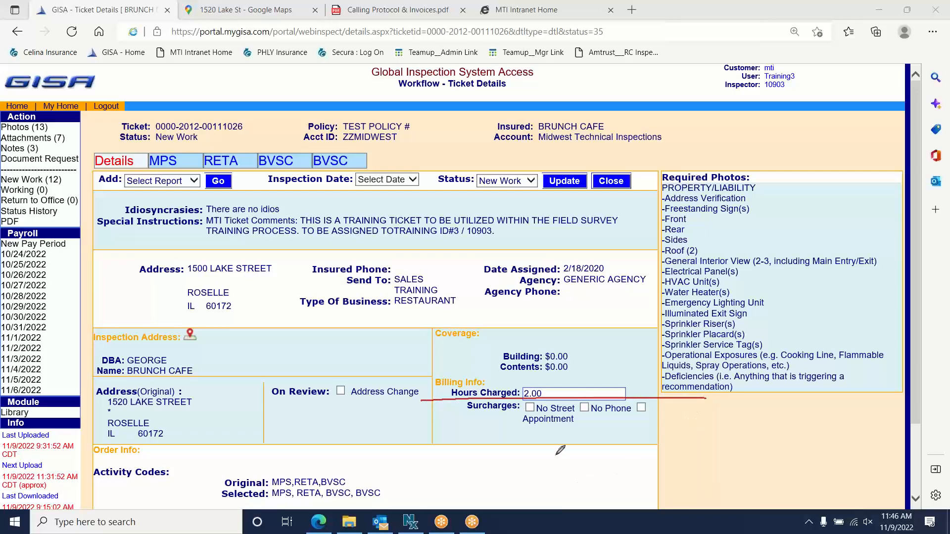
mouse_move(455, 345)
mouse_down()
mouse_move(464, 363)
mouse_move(499, 364)
mouse_up()
mouse_move(448, 424)
mouse_down()
mouse_move(445, 460)
mouse_move(456, 431)
mouse_move(447, 444)
mouse_move(497, 457)
mouse_up()
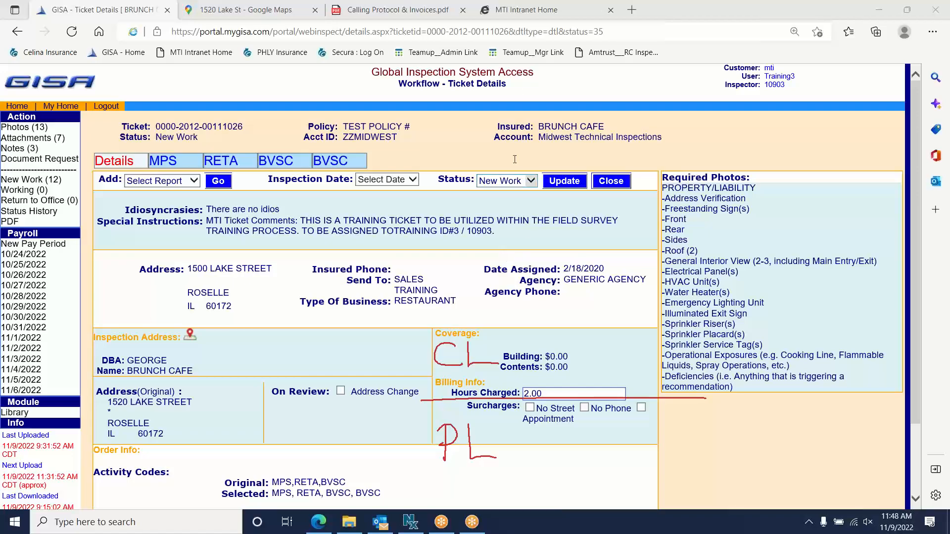
- Leave pen drawing mode and tick the No Street surcharge
click(584, 6)
click(584, 22)
click(530, 408)
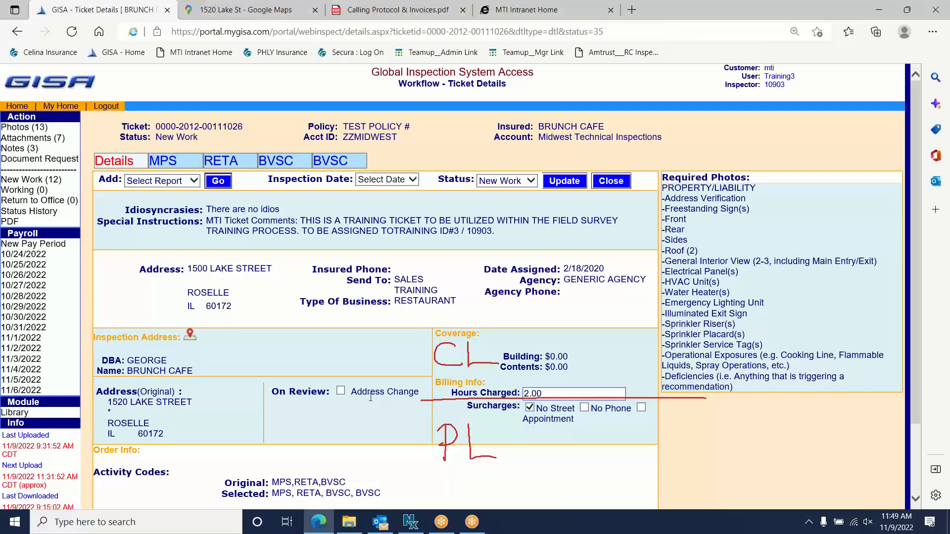
- Turn Address Change off, replace No Street with No Phone, and highlight the Insured Phone label
click(341, 391)
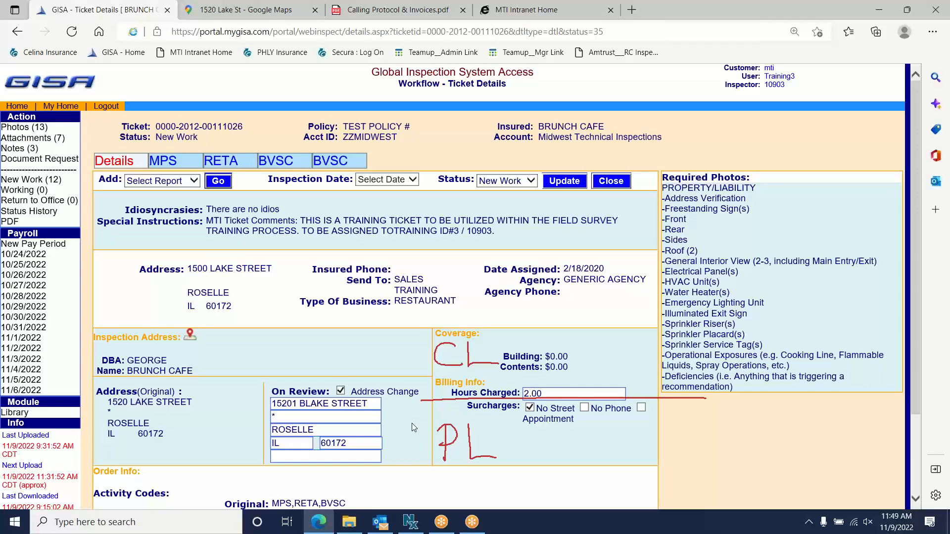
click(341, 392)
click(530, 408)
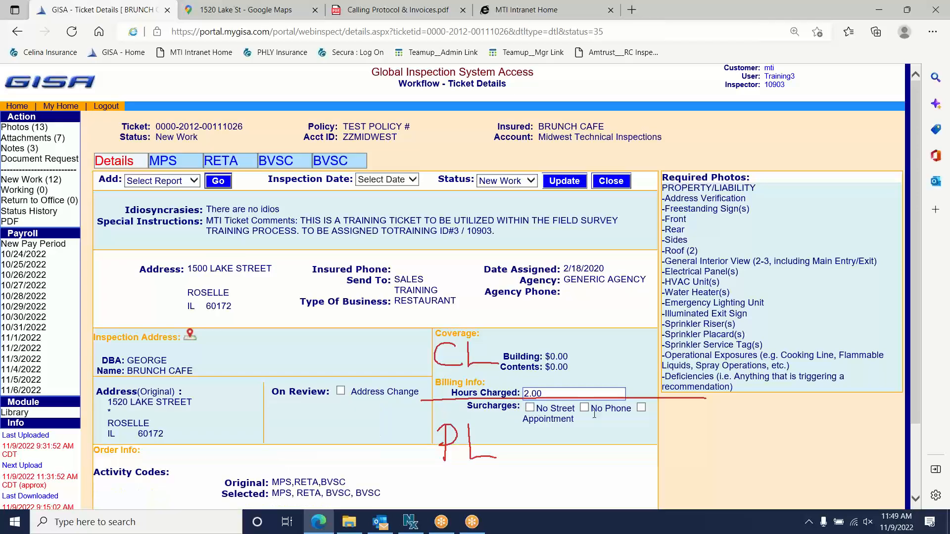
click(584, 409)
drag(313, 269, 416, 266)
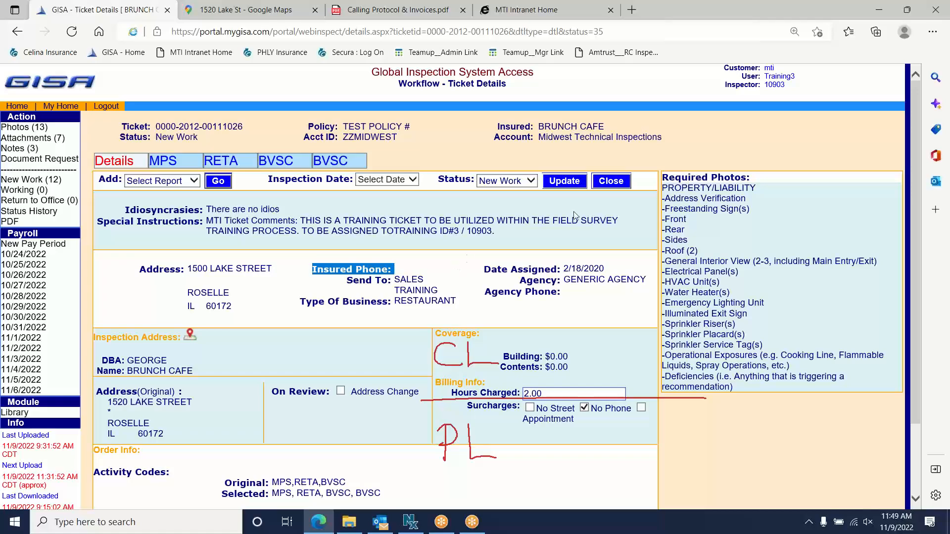
- Replace No Phone with Appointment, highlight the word Appointment, then untick Appointment too
click(585, 409)
click(642, 408)
double_click(548, 420)
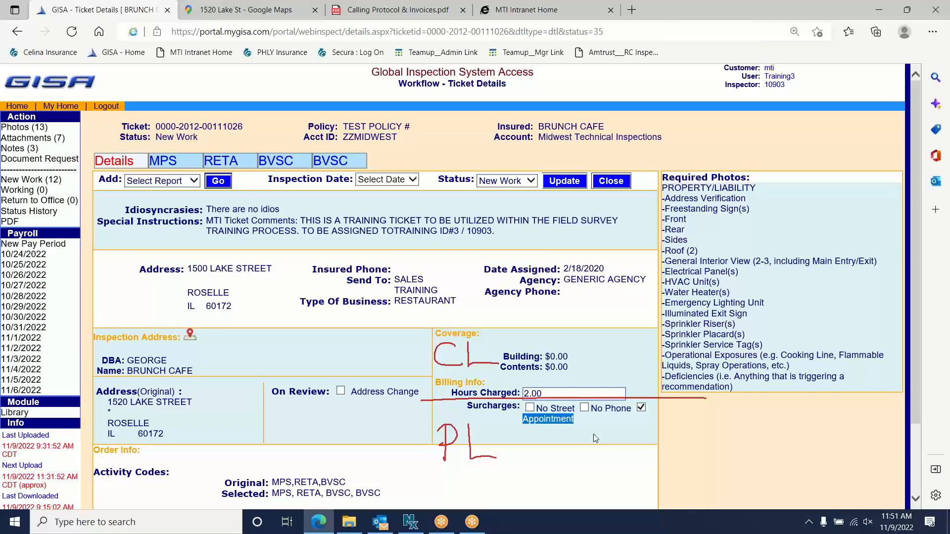
click(642, 408)
click(611, 438)
- Erase all the earlier red drawings from the ticket page
scroll(559, 342, down, 2)
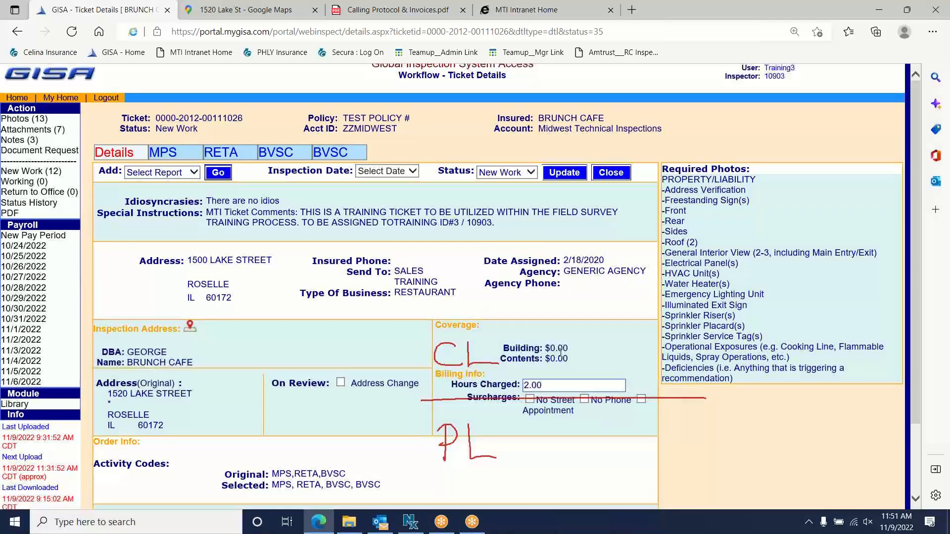
click(594, 14)
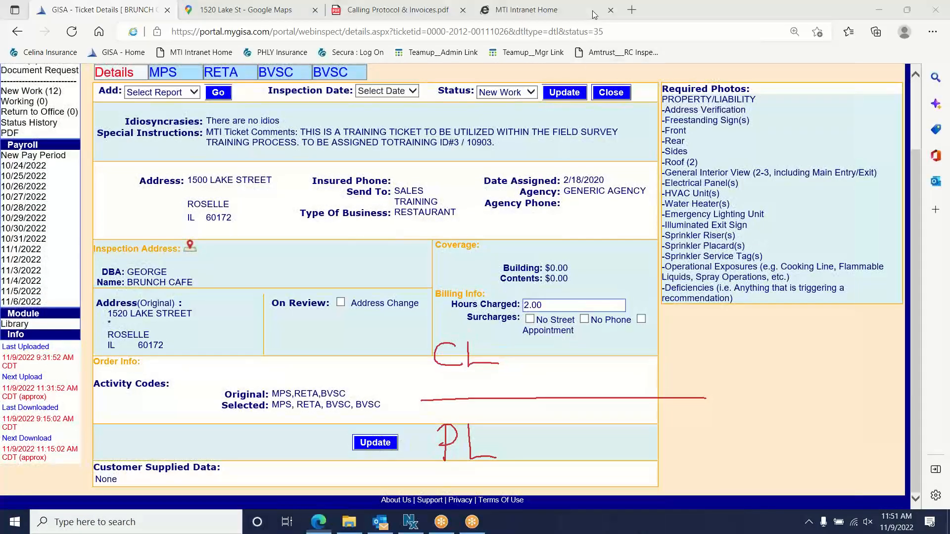
click(590, 92)
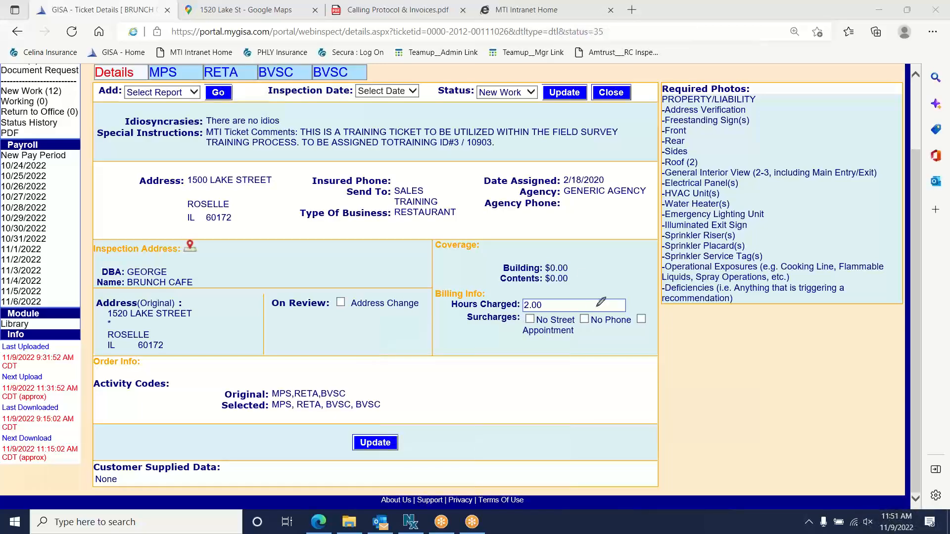
- Handwrite 'What is an Appt?' in red beside the Activity Codes
mouse_move(444, 365)
mouse_down()
mouse_move(452, 382)
mouse_move(463, 367)
mouse_move(475, 384)
mouse_move(496, 372)
mouse_move(508, 382)
mouse_move(561, 384)
mouse_move(570, 375)
mouse_move(577, 388)
mouse_up()
click(508, 367)
mouse_move(474, 458)
mouse_down()
mouse_move(493, 410)
mouse_move(505, 451)
mouse_up()
mouse_move(485, 434)
mouse_down()
mouse_move(520, 424)
mouse_move(520, 460)
mouse_up()
mouse_move(521, 436)
mouse_down()
mouse_move(532, 426)
mouse_move(522, 443)
mouse_up()
mouse_move(545, 421)
mouse_down()
mouse_move(545, 455)
mouse_move(546, 438)
mouse_up()
mouse_move(578, 396)
mouse_down()
mouse_move(573, 436)
mouse_move(587, 431)
mouse_move(597, 394)
mouse_move(618, 404)
mouse_move(603, 427)
mouse_up()
click(604, 434)
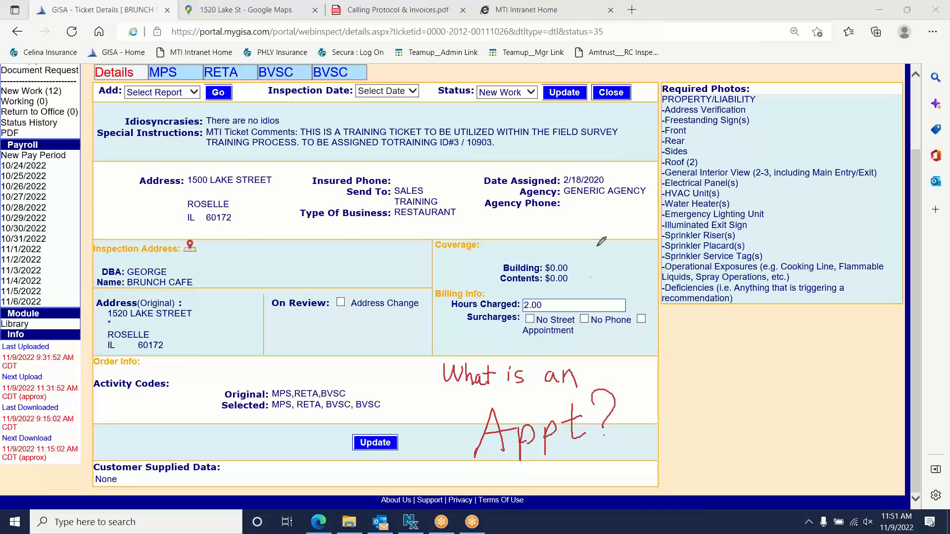
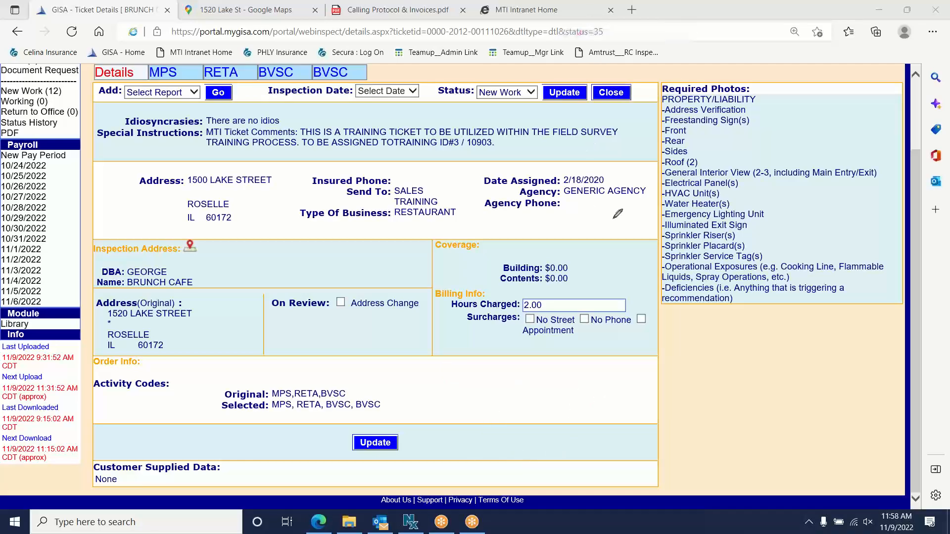
- Mark the required photos list with a red stroke, erase it, and scroll to the top
mouse_move(681, 68)
mouse_down()
mouse_move(594, 120)
mouse_move(632, 187)
mouse_move(594, 202)
mouse_move(644, 317)
mouse_move(683, 321)
mouse_up()
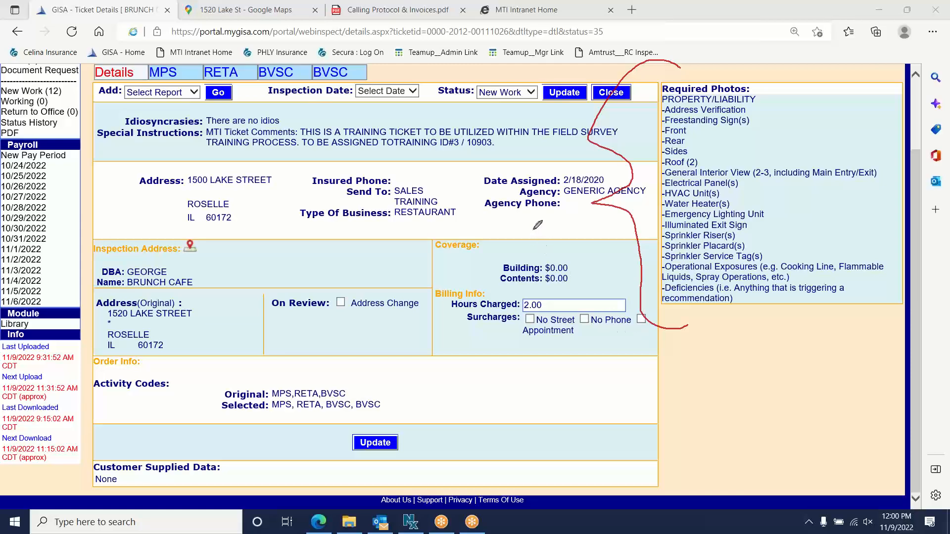
click(596, 102)
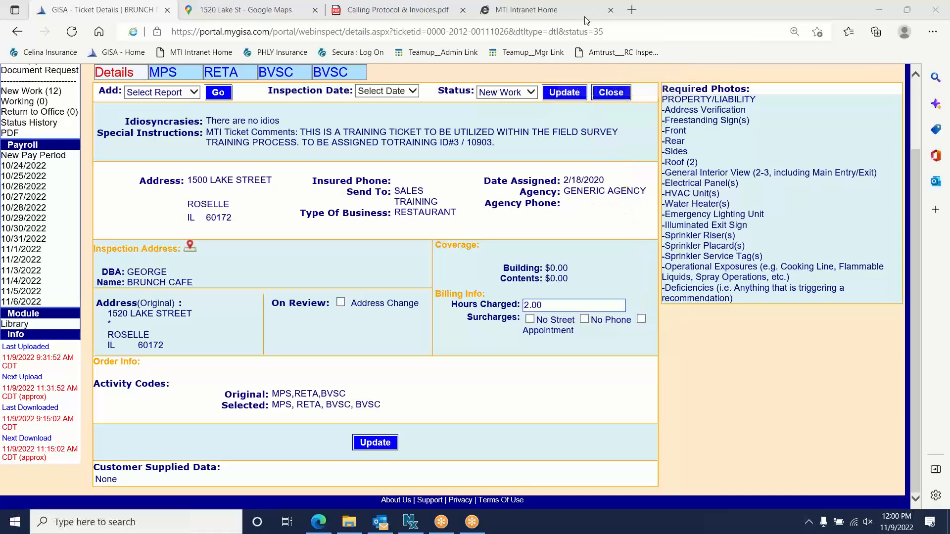
scroll(548, 173, up, 2)
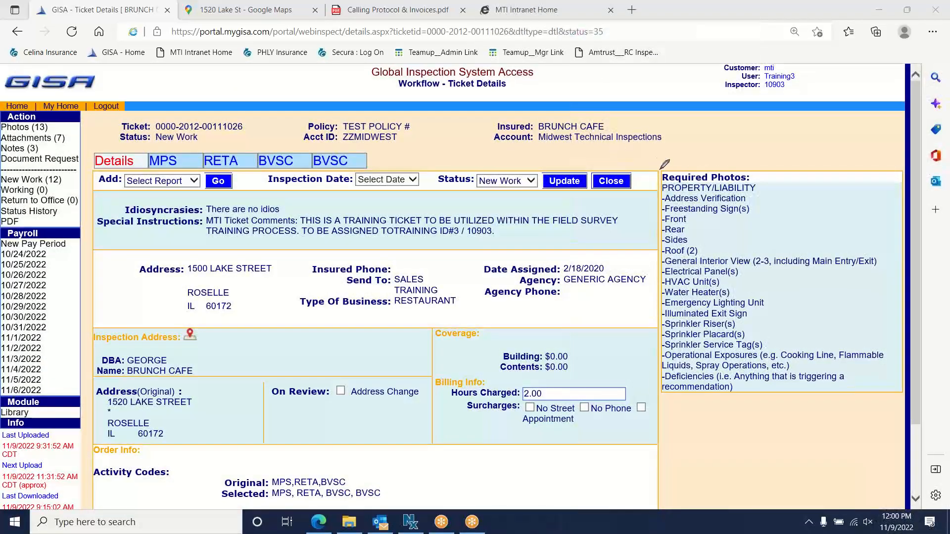
- Draw a red line from required photos to the photo count, erase it, and open Photos (13)
mouse_move(660, 168)
mouse_down()
mouse_move(464, 80)
mouse_move(197, 64)
mouse_move(82, 98)
mouse_move(50, 124)
mouse_move(90, 120)
mouse_up()
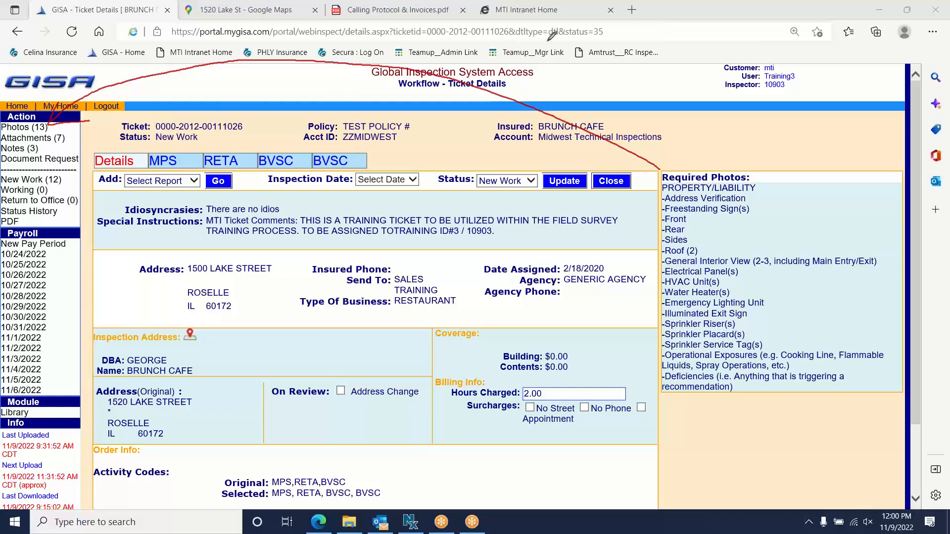
click(579, 89)
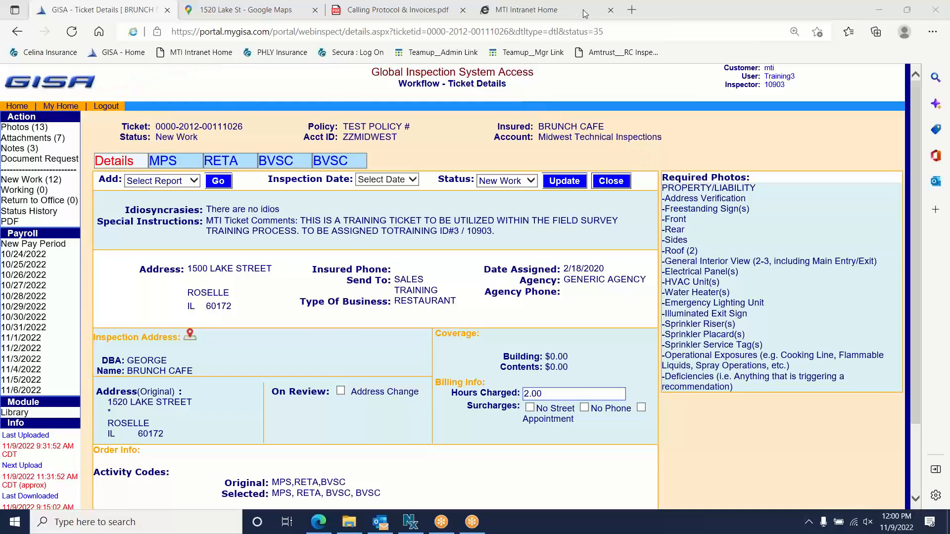
click(17, 128)
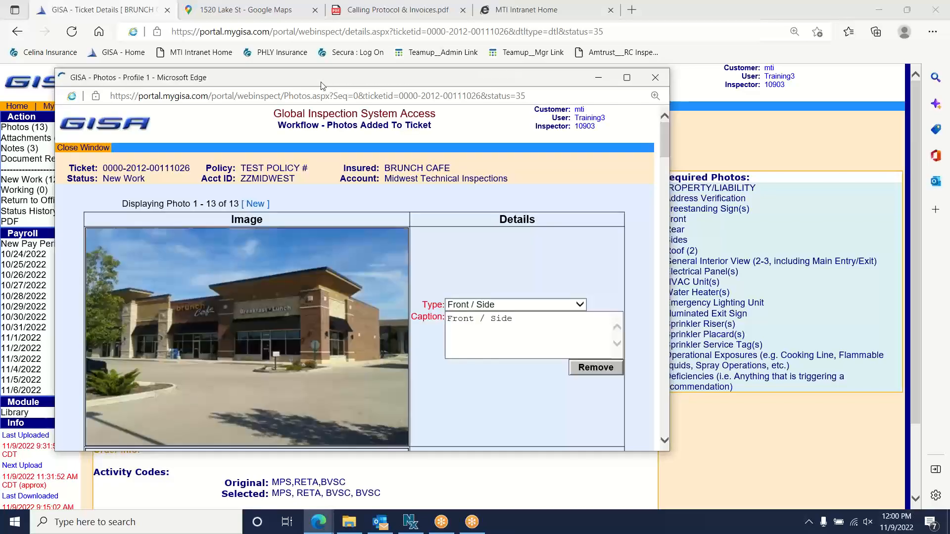
- Move the Photos popup up and left and stretch it down to reveal a second photo
drag(322, 85, 288, 56)
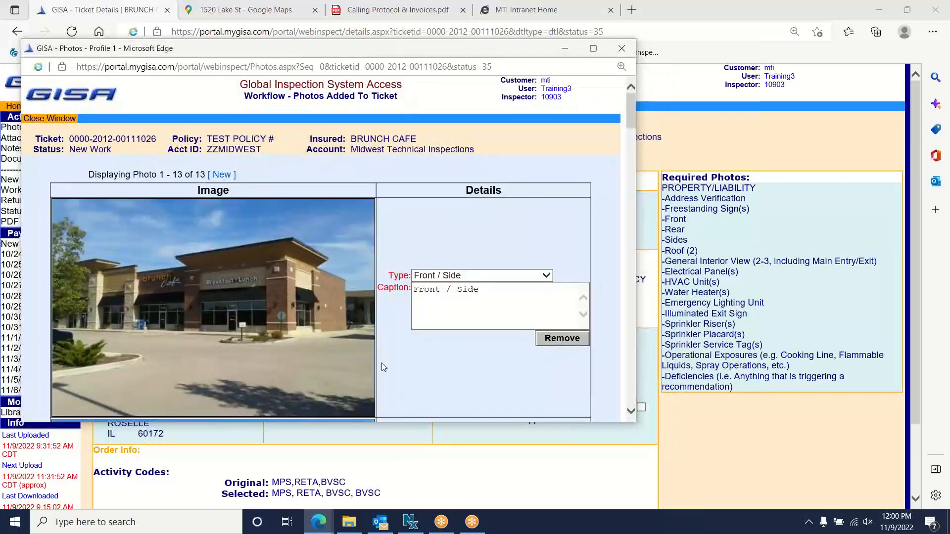
drag(406, 422, 406, 473)
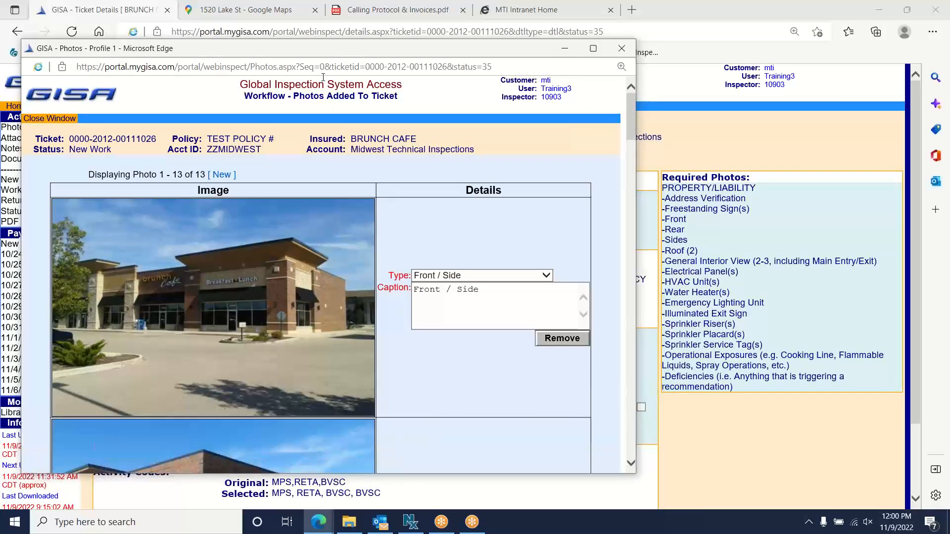
drag(317, 49, 333, 37)
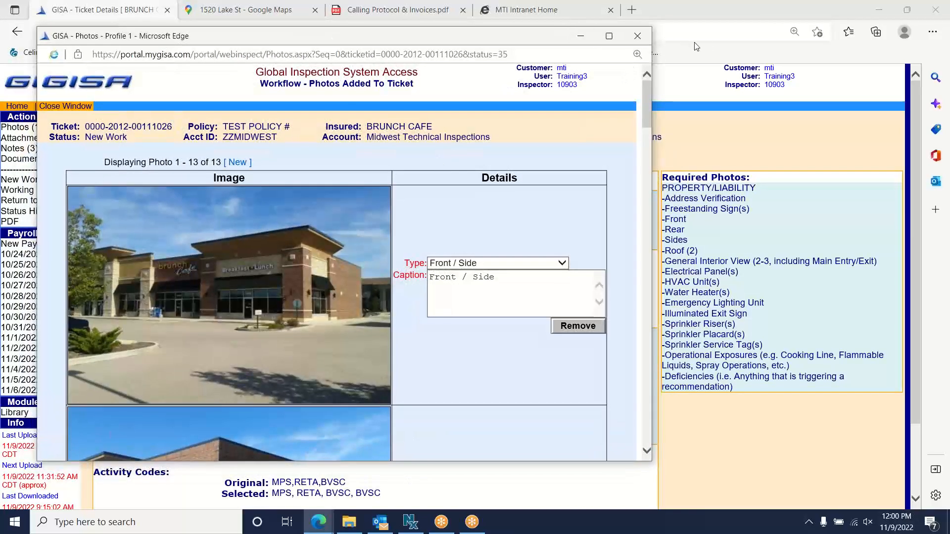
- Circle the [ New ] link in the Photos popup with the pen tool
click(580, 7)
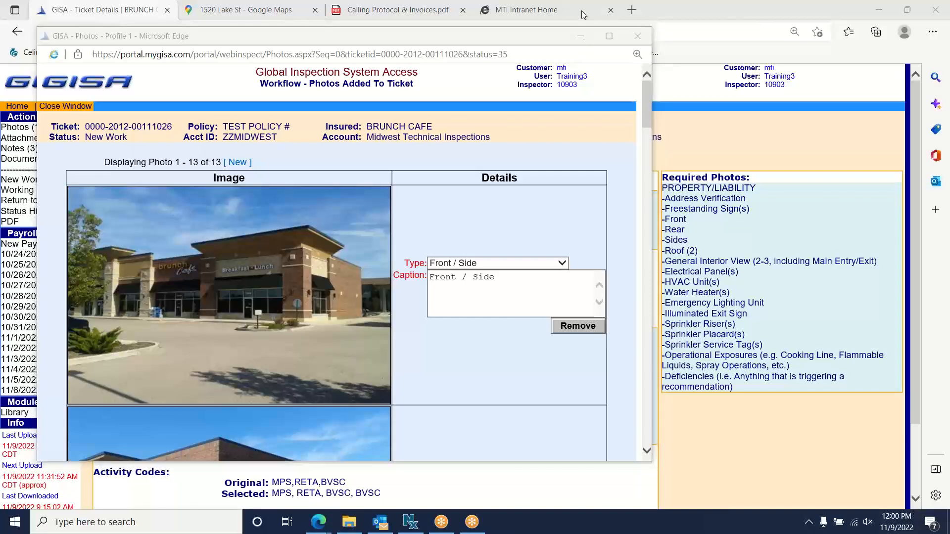
click(585, 33)
mouse_move(254, 163)
mouse_down()
mouse_move(226, 148)
mouse_move(230, 175)
mouse_move(249, 149)
mouse_up()
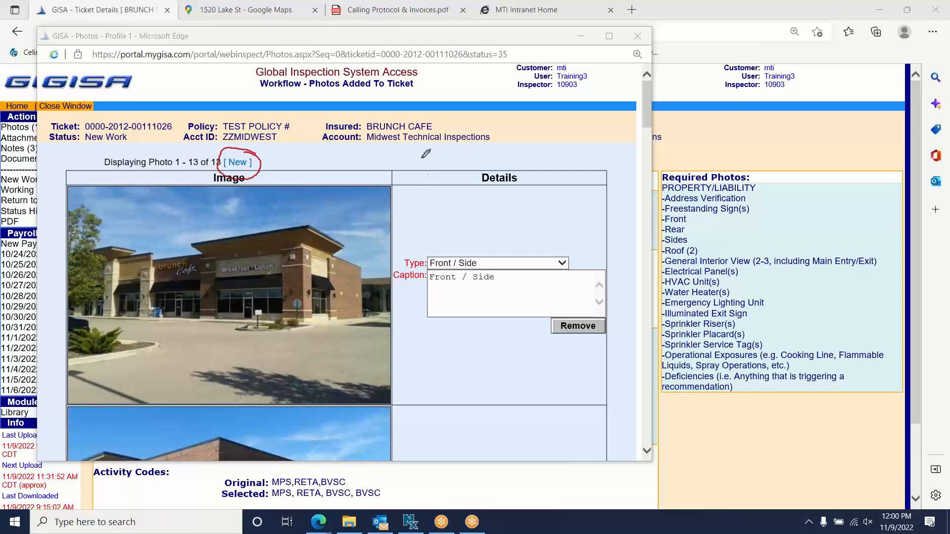
mouse_move(413, 139)
mouse_down()
mouse_move(411, 171)
mouse_move(438, 170)
mouse_move(447, 149)
mouse_move(449, 164)
mouse_move(481, 163)
mouse_move(473, 151)
mouse_move(480, 160)
mouse_move(493, 148)
mouse_move(482, 169)
mouse_up()
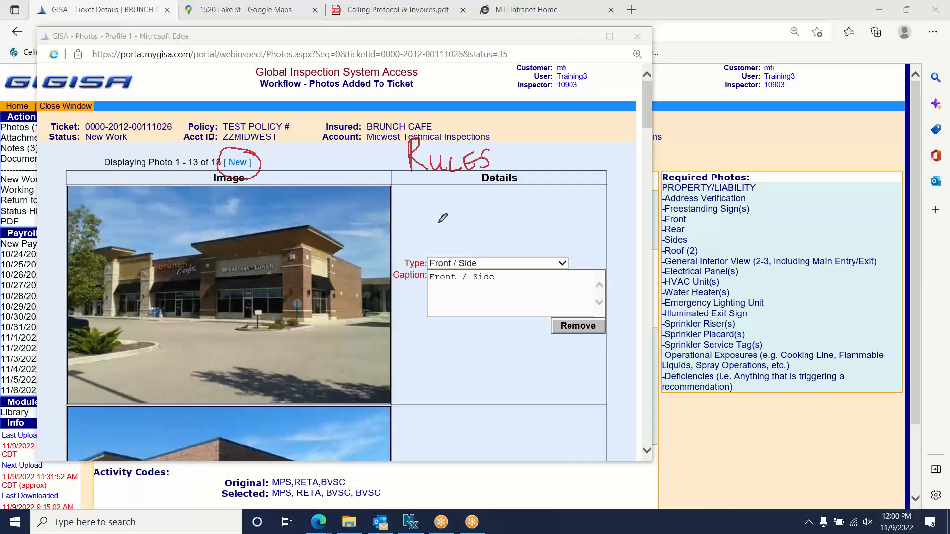
mouse_move(406, 187)
mouse_down()
mouse_move(424, 249)
mouse_move(416, 252)
mouse_up()
mouse_move(455, 187)
mouse_down()
mouse_move(455, 203)
mouse_move(479, 194)
mouse_move(474, 204)
mouse_move(496, 188)
mouse_move(518, 207)
mouse_up()
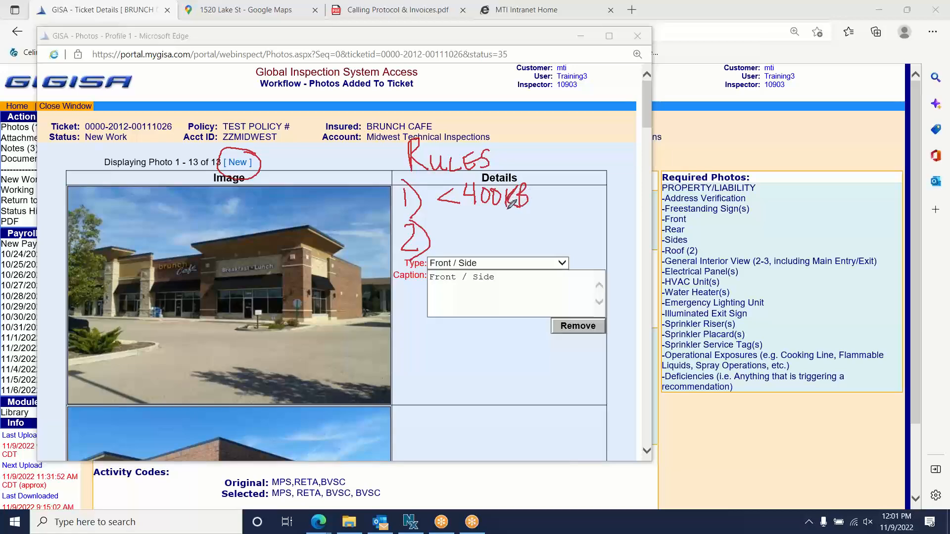
mouse_move(460, 222)
mouse_down()
mouse_move(442, 233)
mouse_move(487, 247)
mouse_move(495, 225)
mouse_move(523, 243)
mouse_up()
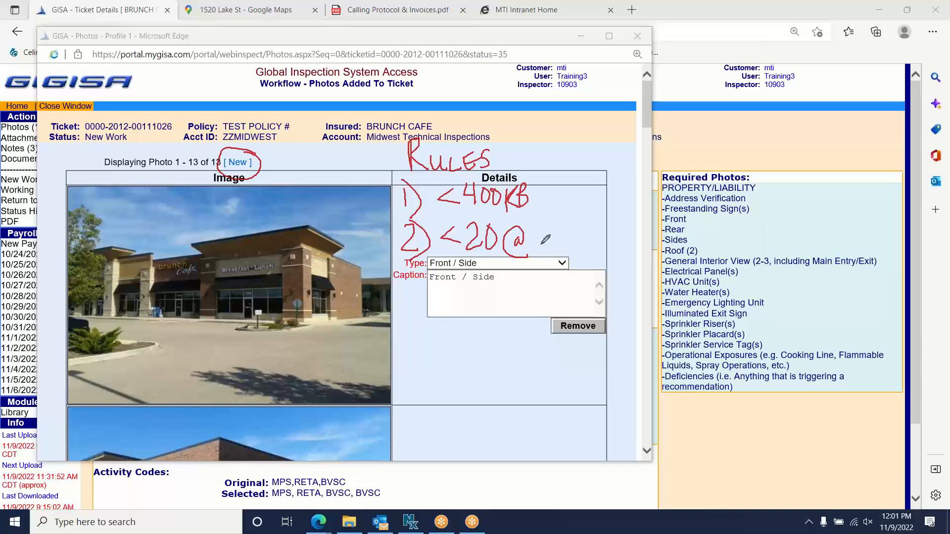
mouse_move(548, 228)
mouse_down()
mouse_move(550, 250)
mouse_move(550, 239)
mouse_move(564, 242)
mouse_move(562, 228)
mouse_move(569, 243)
mouse_move(598, 245)
mouse_up()
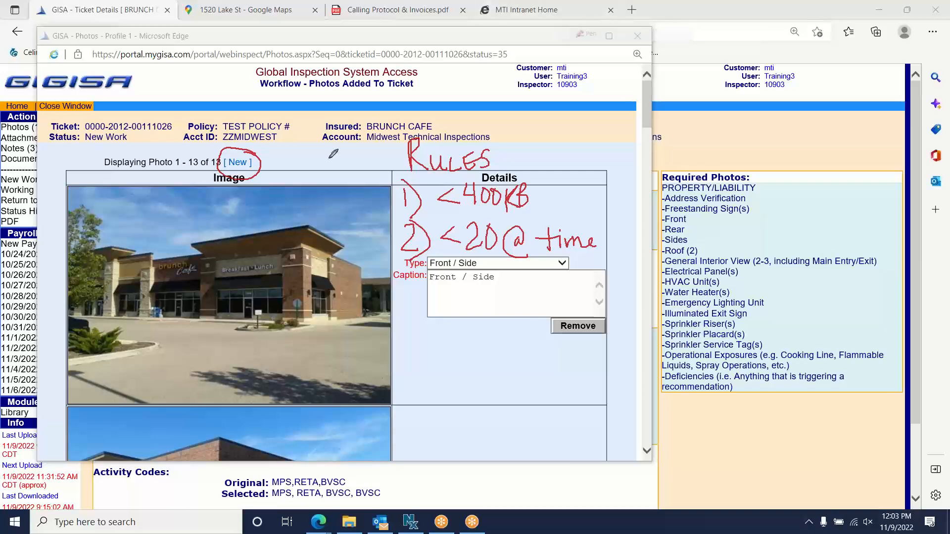
drag(262, 156, 298, 125)
click(584, 90)
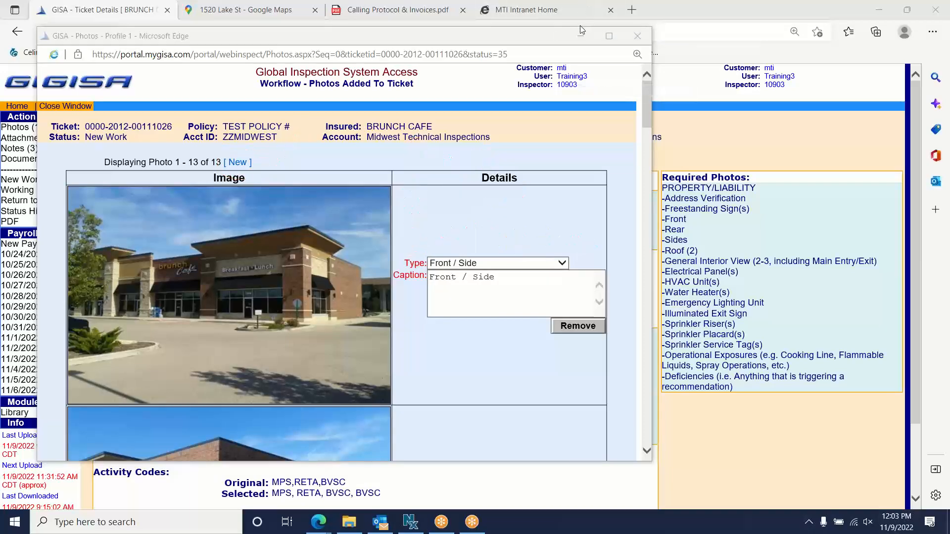
- Open the Upload Photos page via [ New ] and bring up the Browse file chooser
click(238, 164)
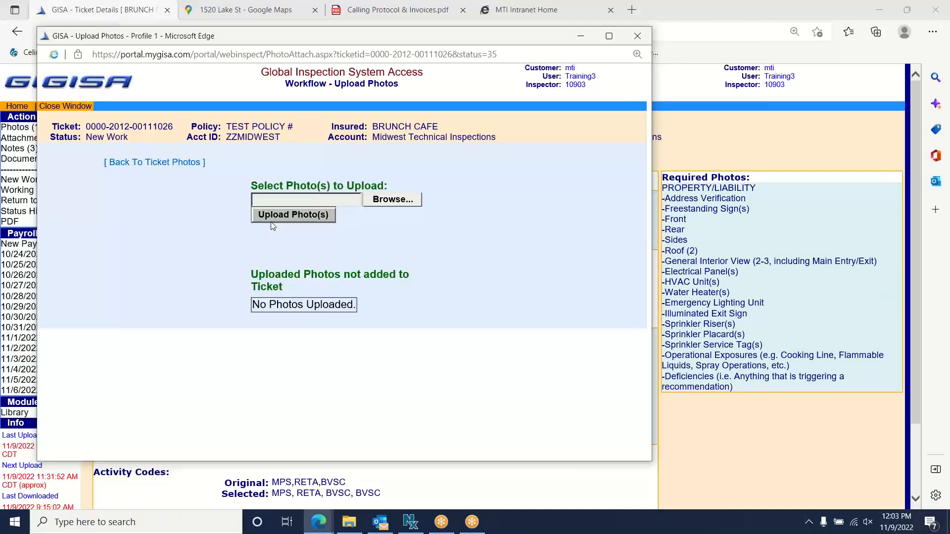
click(392, 201)
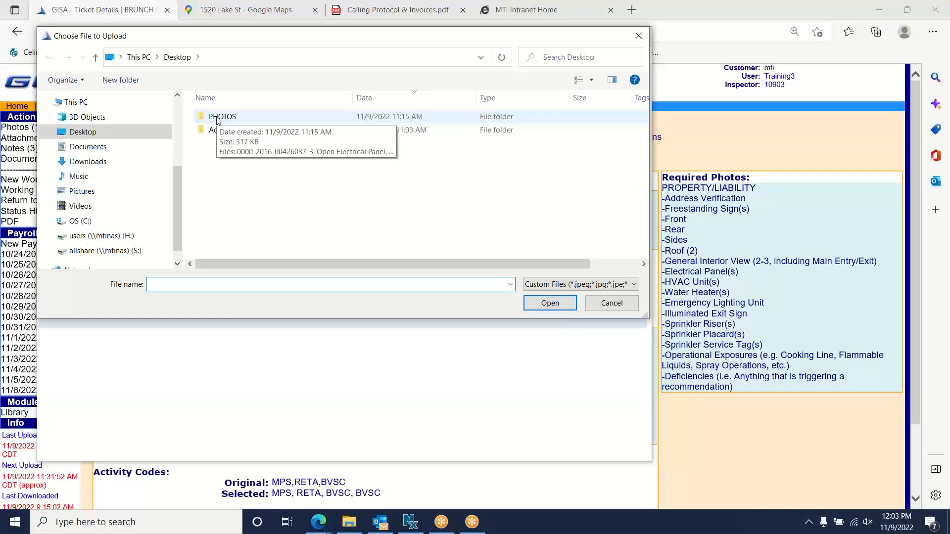
- Pick all three images in the Desktop PHOTOS folder, including Open Electrical Panel and Step Obstruction & No Rails
double_click(218, 118)
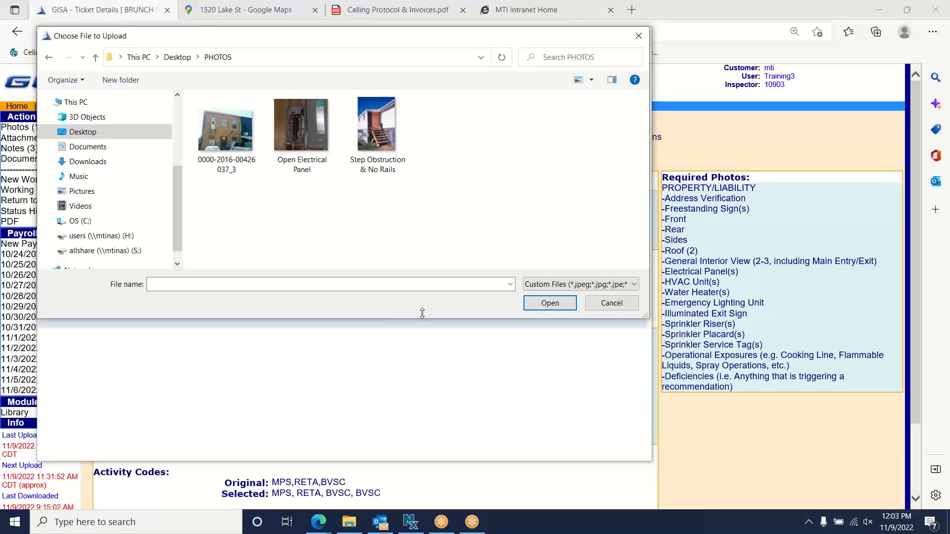
click(220, 126)
click(317, 140)
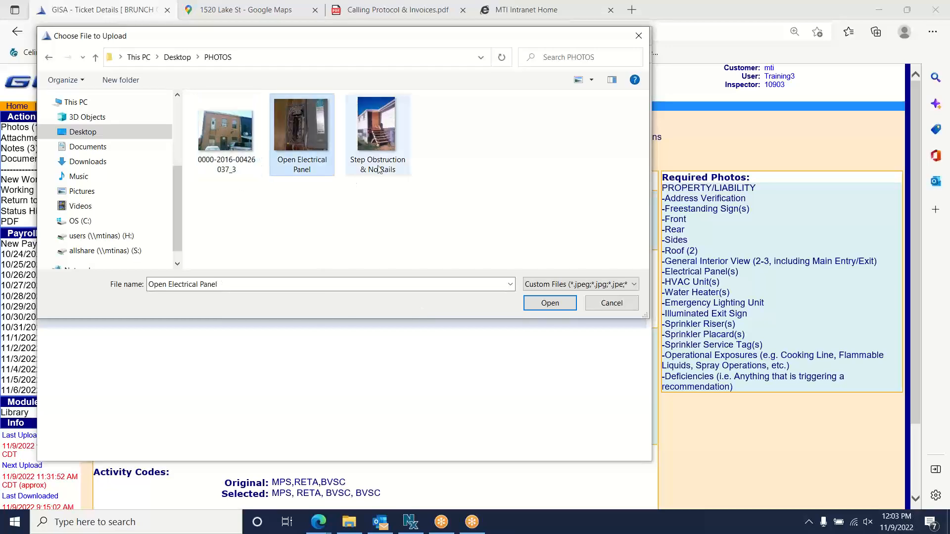
click(379, 170)
click(225, 148)
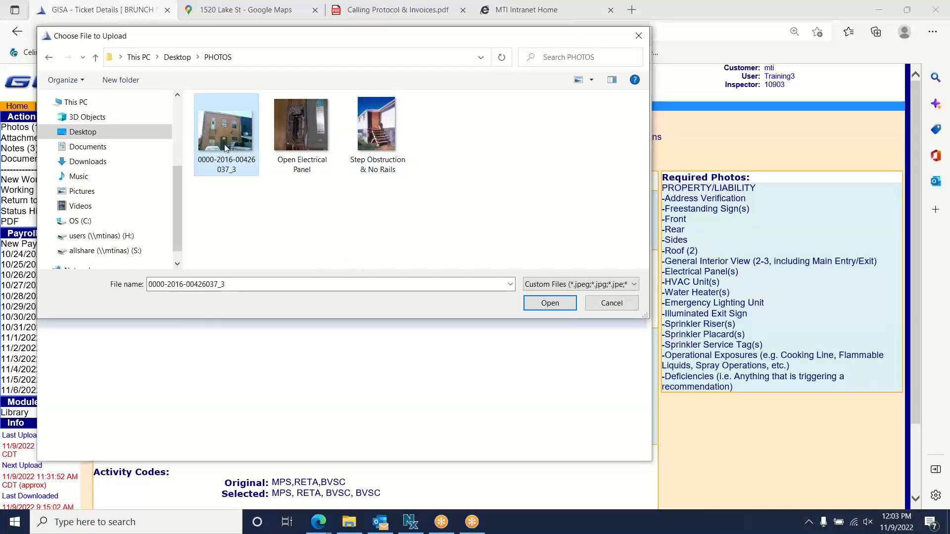
shift+click(373, 144)
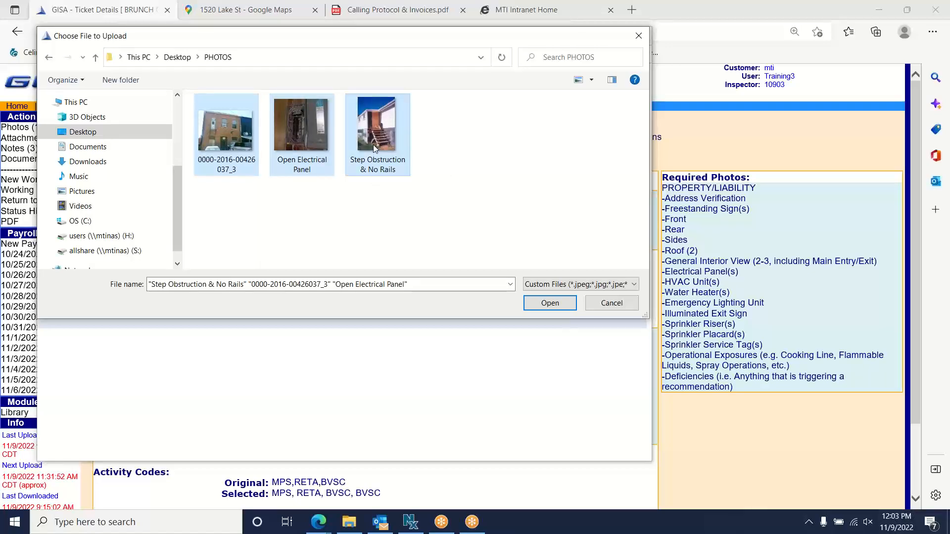
click(232, 138)
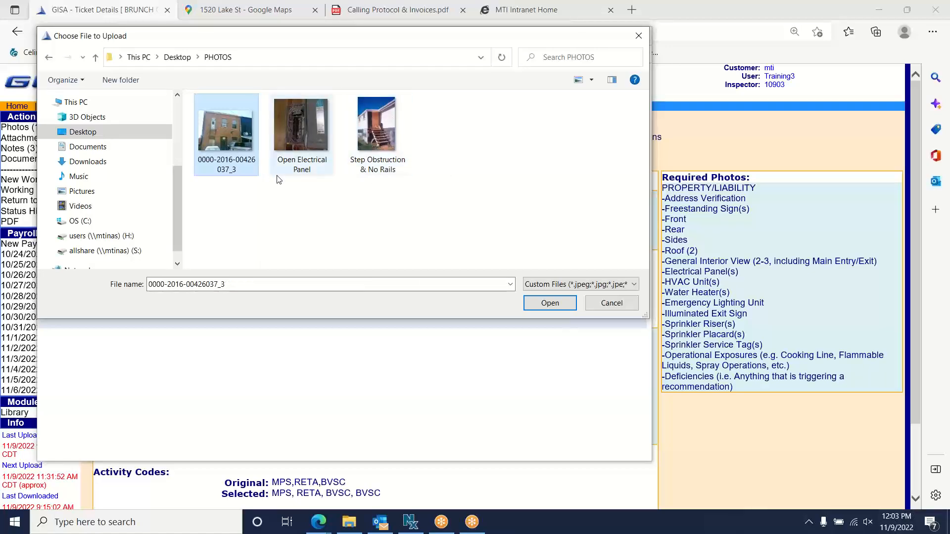
ctrl+click(382, 134)
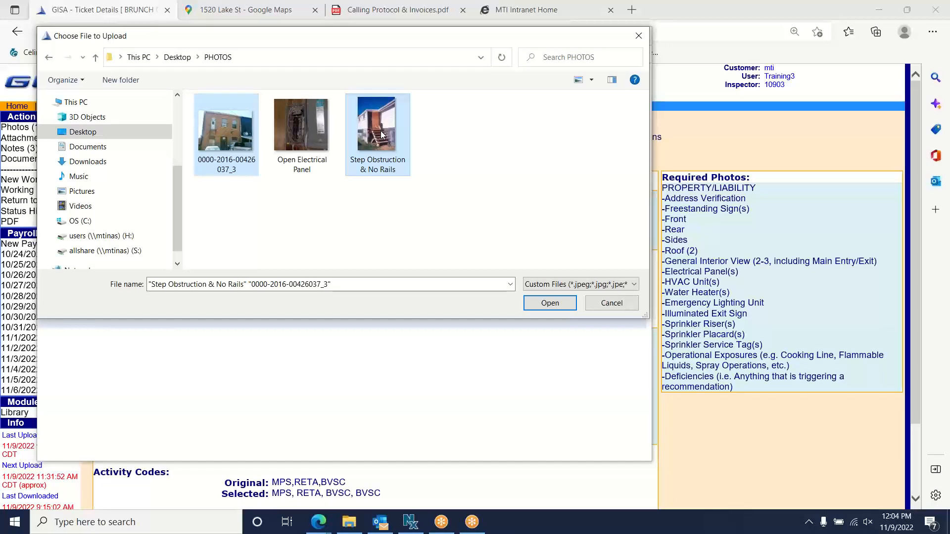
click(225, 130)
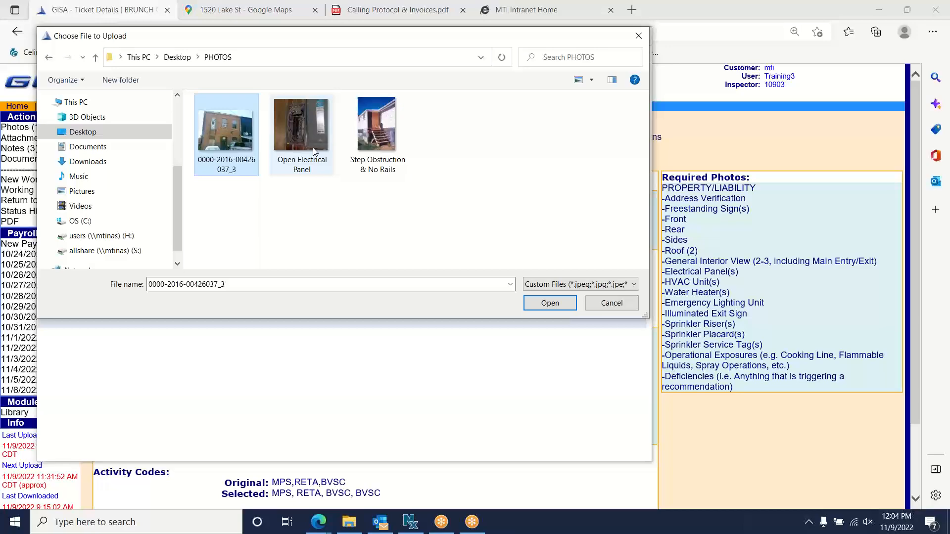
shift+click(393, 151)
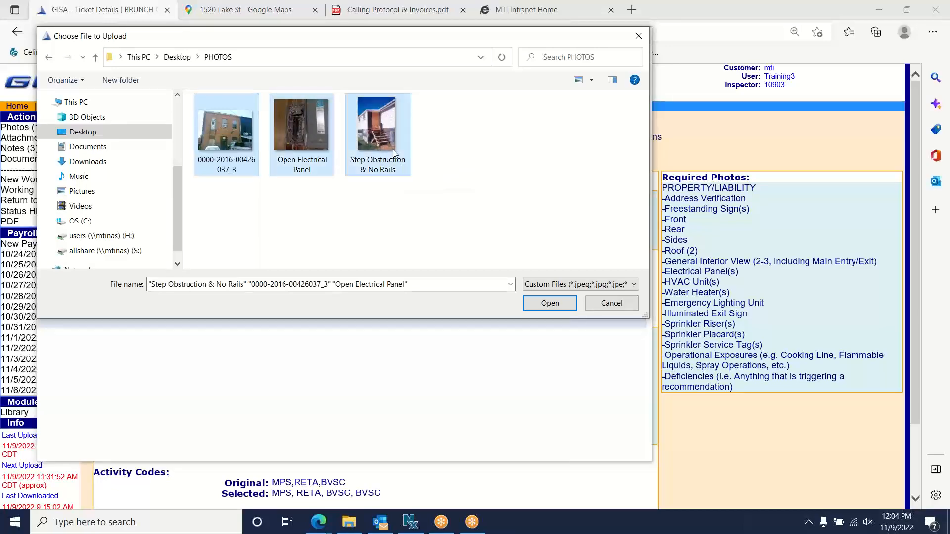
click(541, 307)
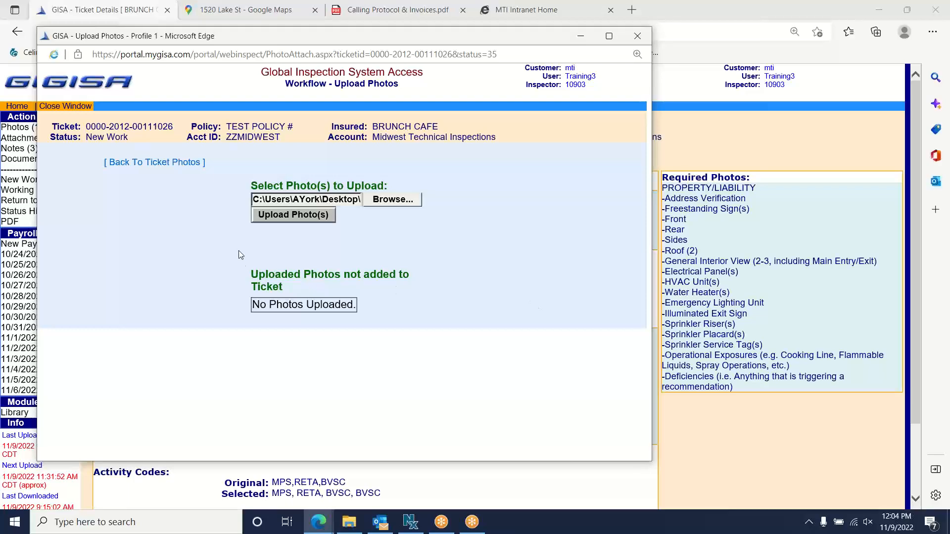
- Upload the three chosen photos so they list under Uploaded Photos not added to Ticket
click(290, 214)
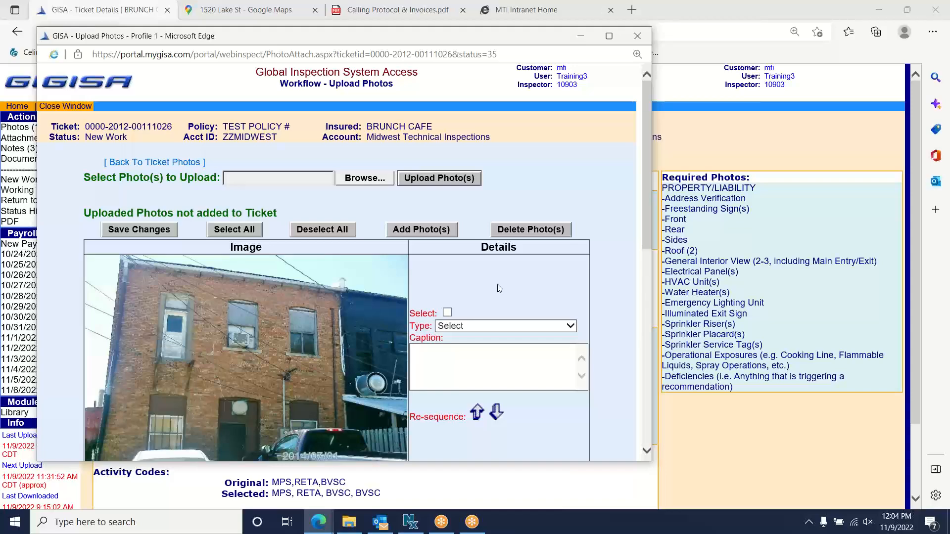
drag(650, 231, 649, 249)
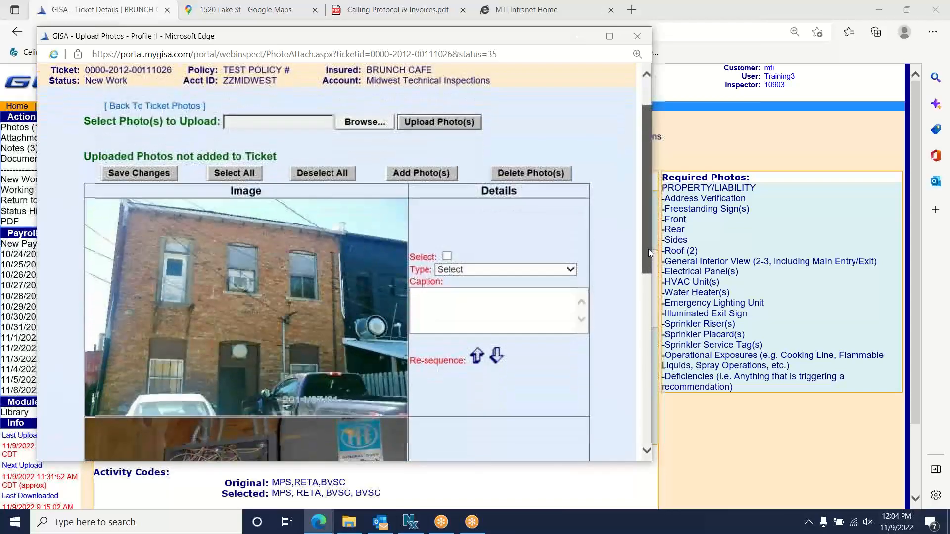
click(587, 9)
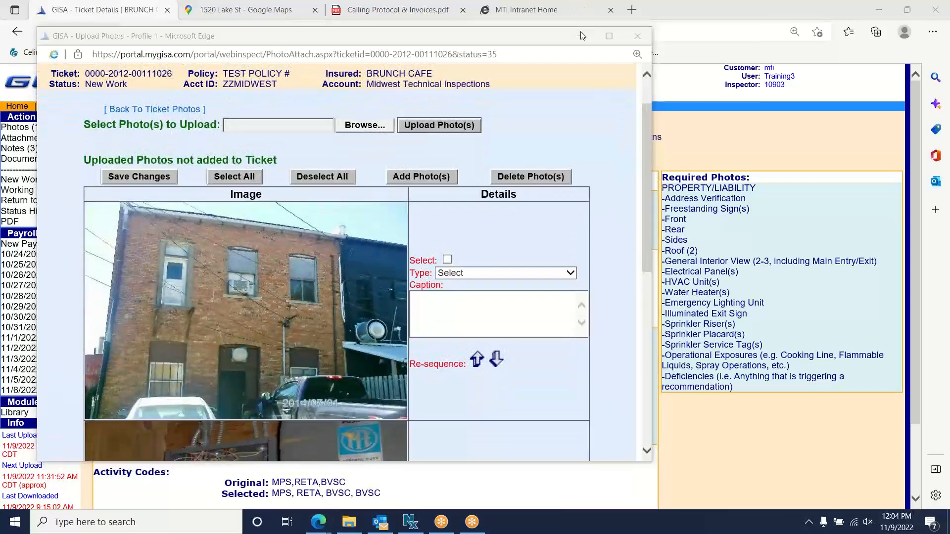
- Tick Select for the brick building photo and open its Type choices
mouse_move(232, 152)
mouse_down()
mouse_move(174, 160)
mouse_move(212, 169)
mouse_move(234, 155)
mouse_up()
click(448, 260)
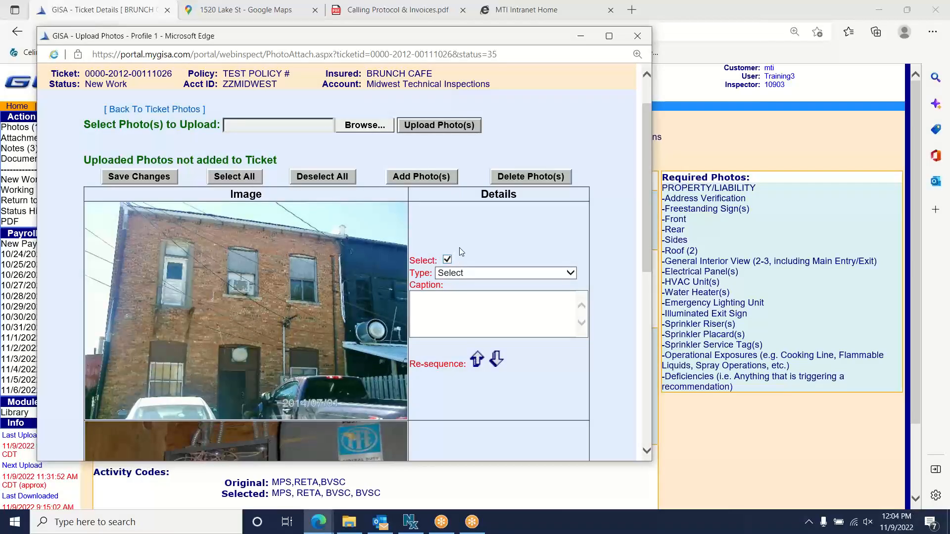
click(574, 275)
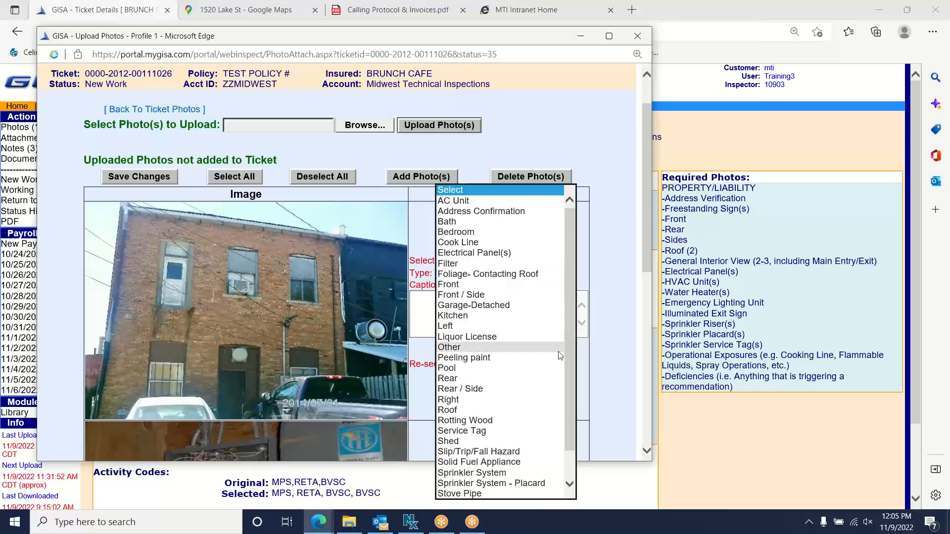
- Set the brick building photo to Rear, captioned 'Rear- Upper level egress lacks a set of stairs / landing'
click(464, 378)
click(454, 298)
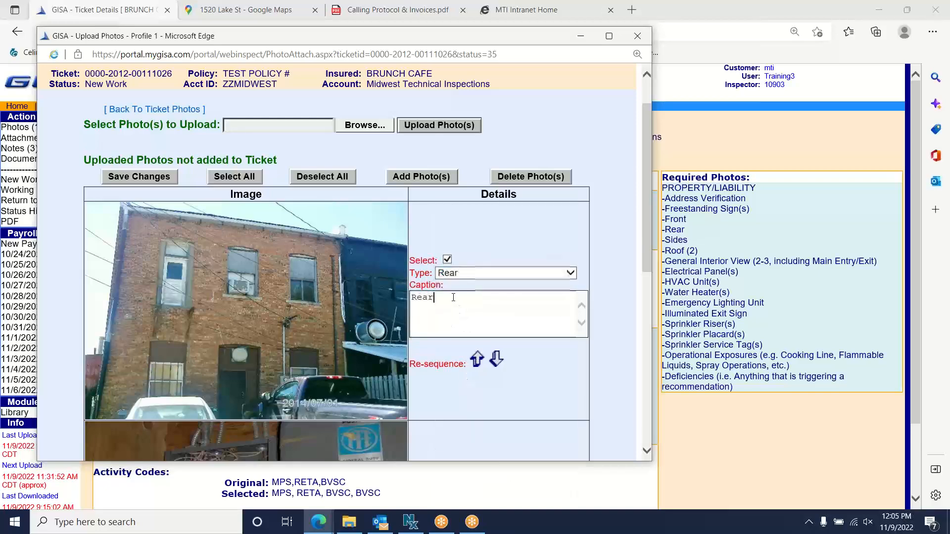
text(- Upper level egress lacks a set of s)
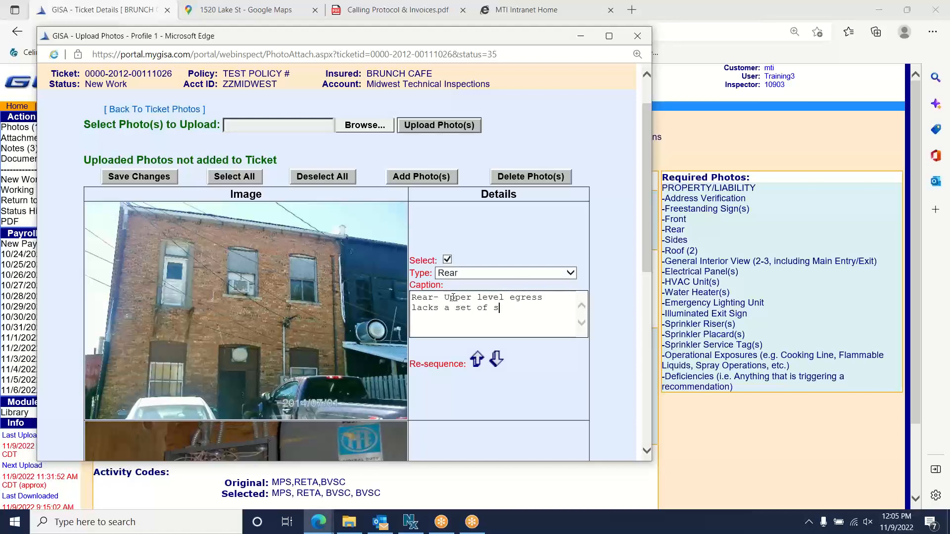
text(tairs / landing)
click(596, 10)
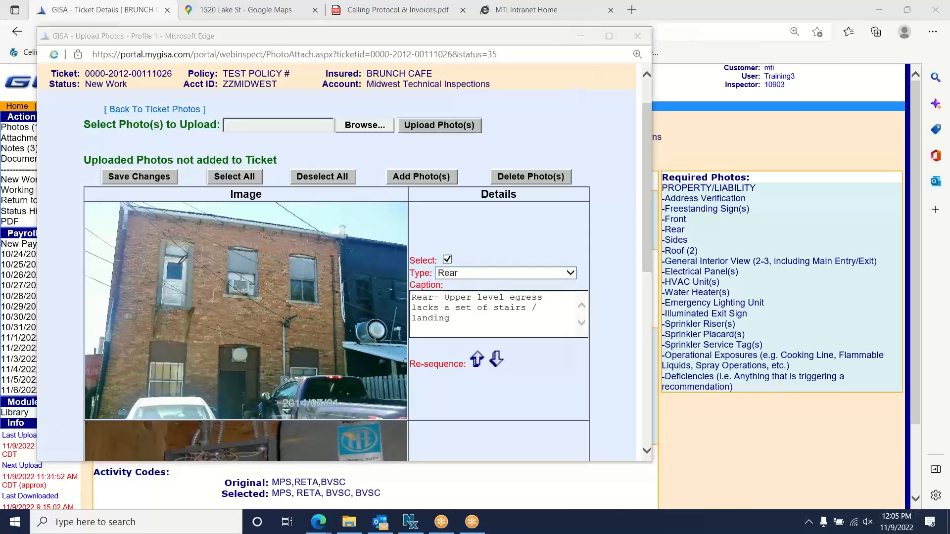
mouse_move(183, 258)
mouse_down()
mouse_move(139, 222)
mouse_move(254, 310)
mouse_up()
drag(260, 253, 171, 186)
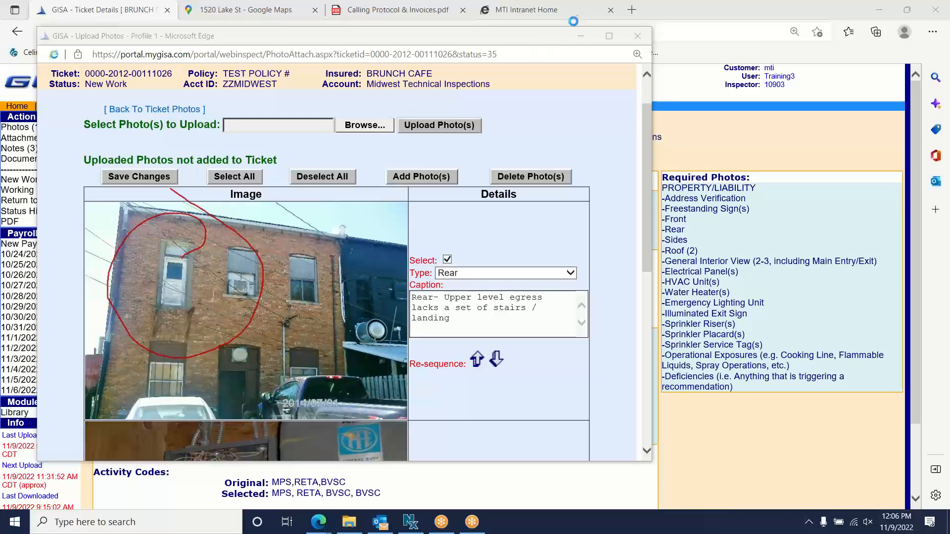
click(594, 89)
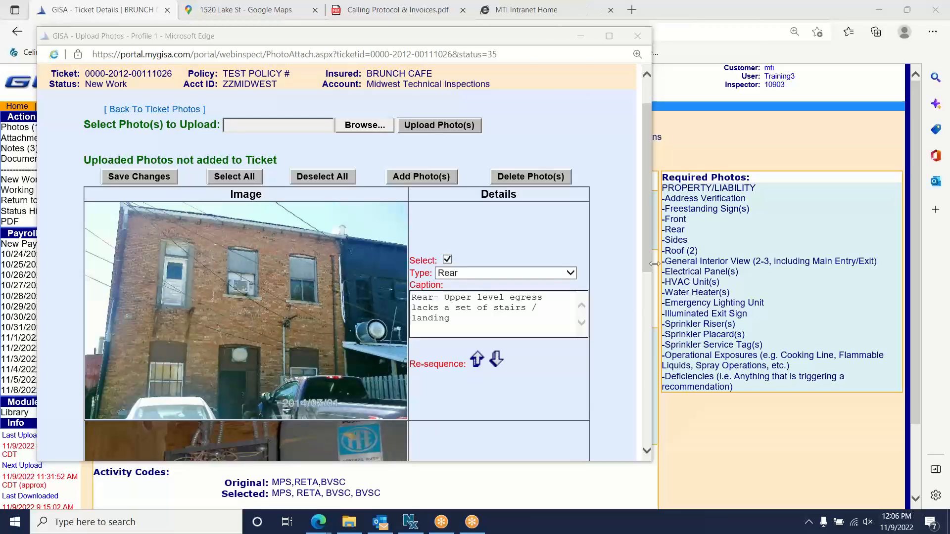
- Select the panel photo, type Electrical Panel(s), caption it 'Electrical Panel- Missing cover panel'
drag(648, 250, 651, 355)
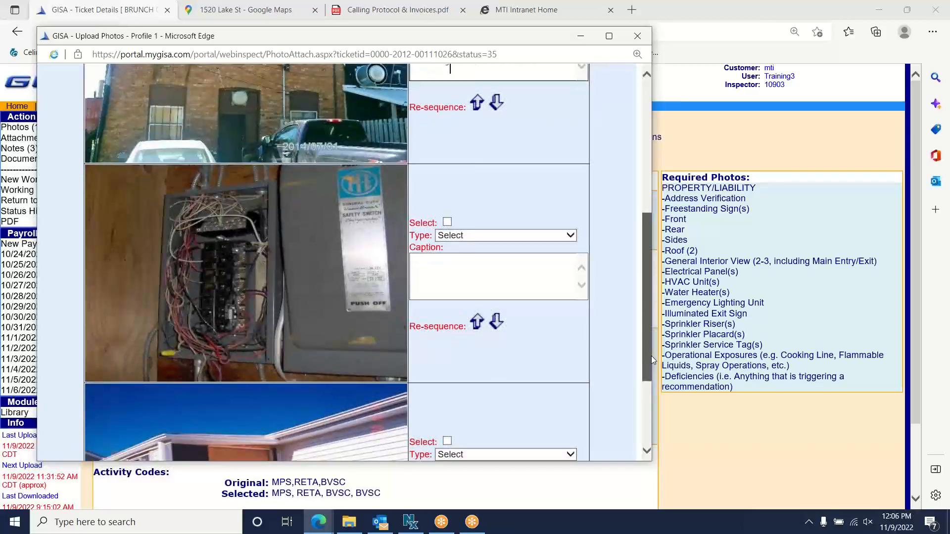
click(448, 222)
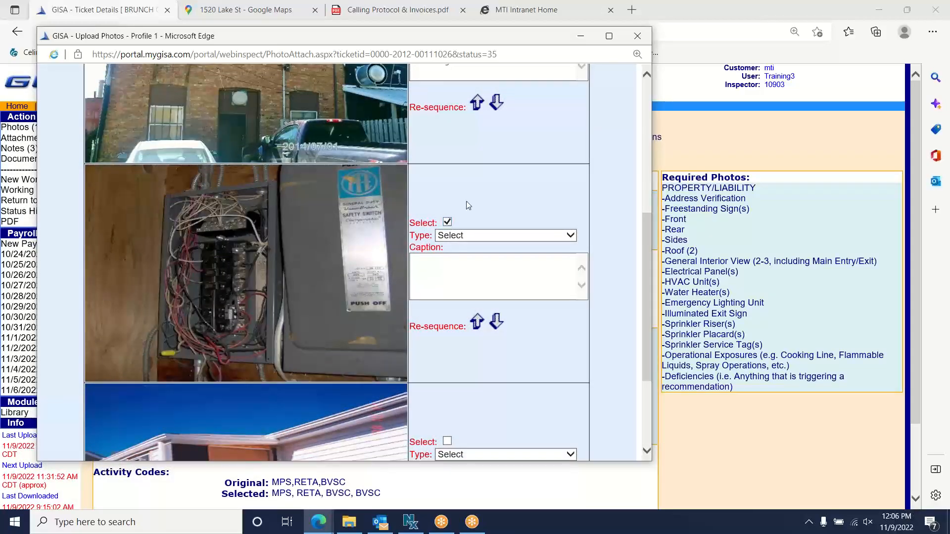
click(571, 235)
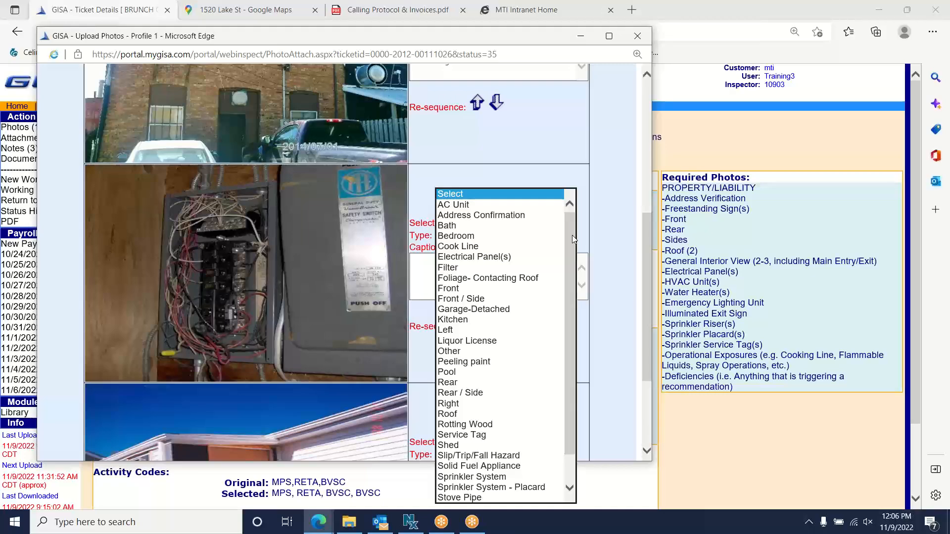
click(503, 258)
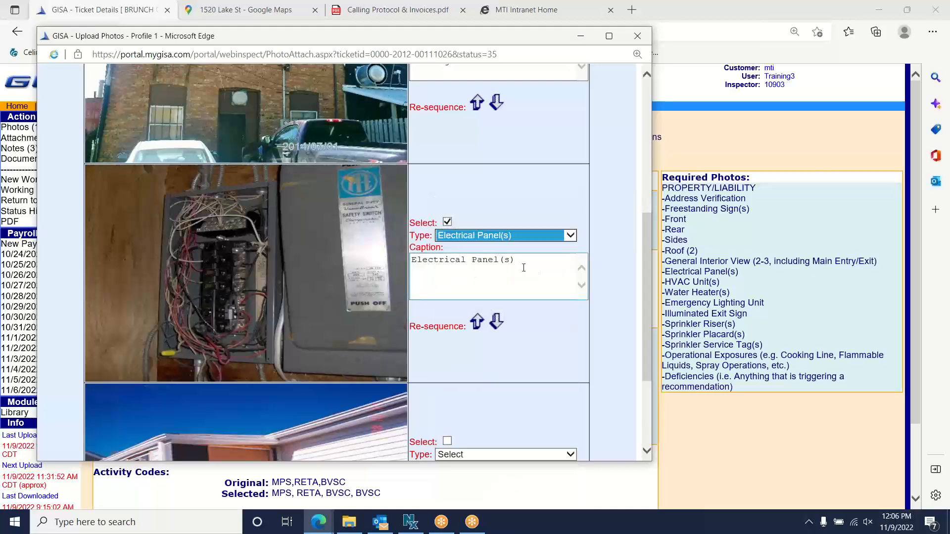
click(527, 265)
key(BackSpace)
key(BackSpace)
key(BackSpace)
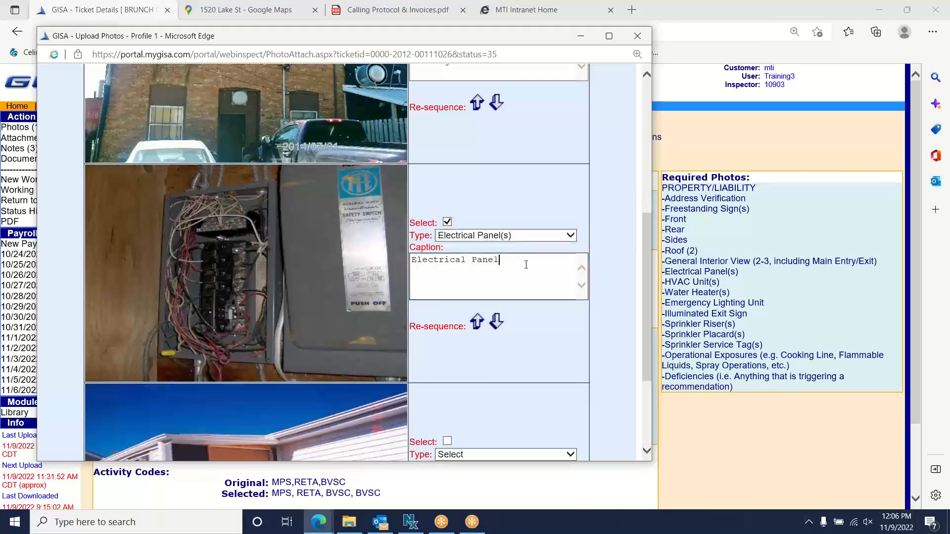
text(- Missing cover panel)
scroll(638, 282, down, 3)
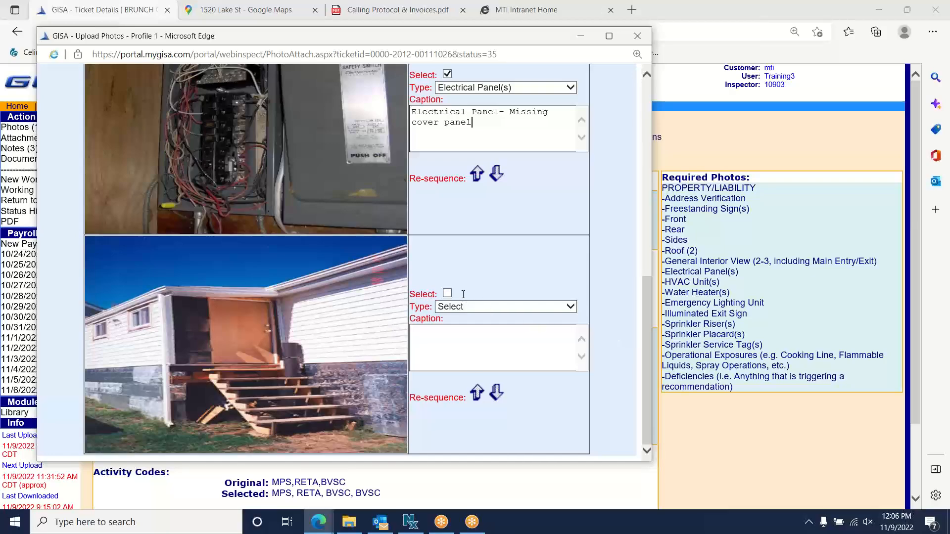
- Select the steps photo, type Slip/Trip/Fall Hazard, caption it 'Slip/Trip/Fall Hazard- Missing handrails'
click(448, 294)
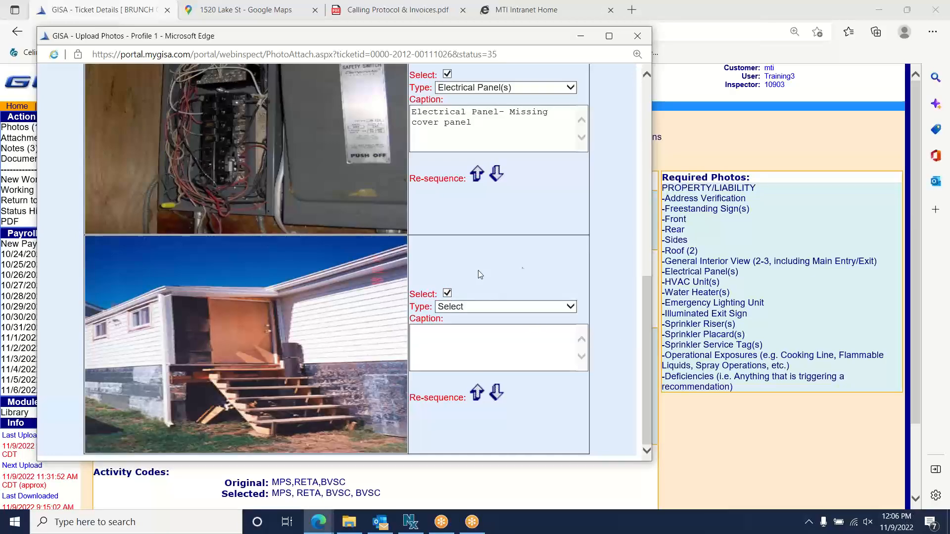
click(477, 309)
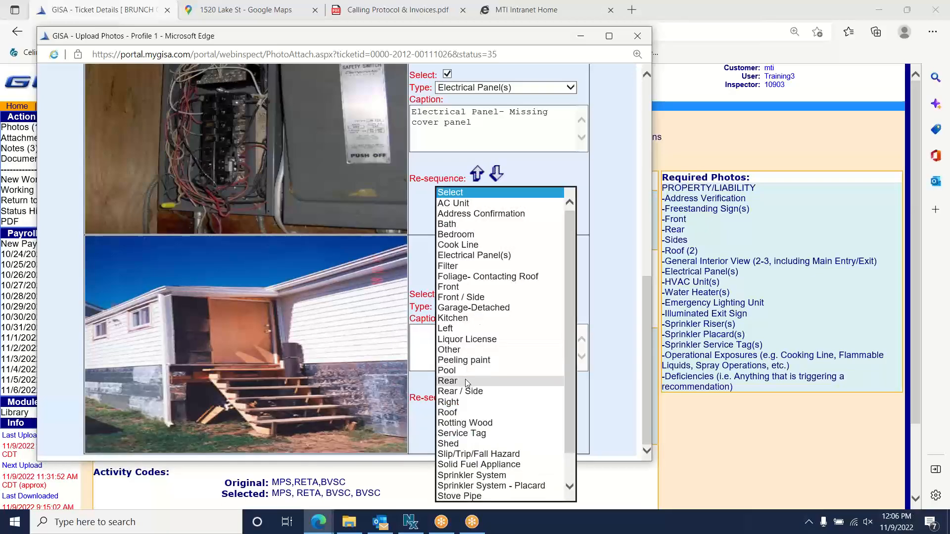
click(476, 458)
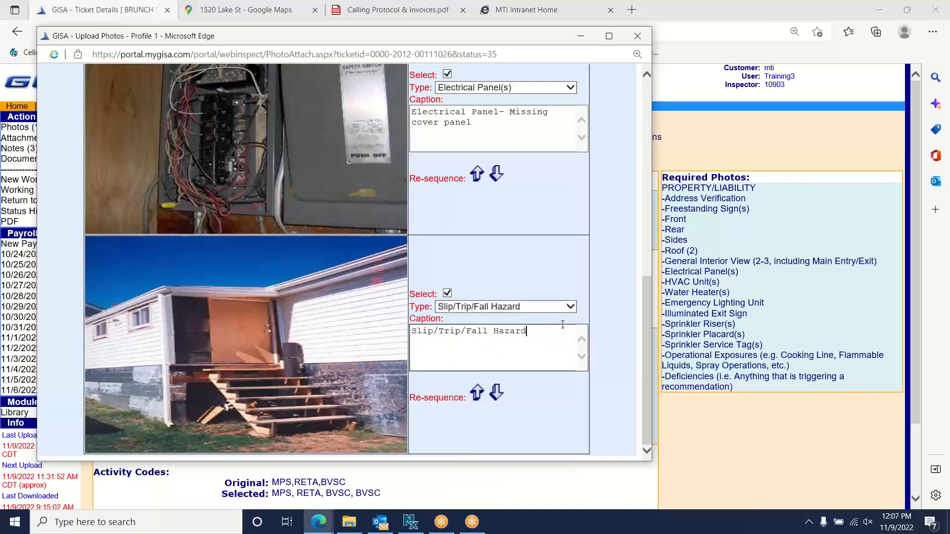
text(- Missing handrails)
- Draw a quick screen annotation, erase it, and return to the top of the page
click(582, 11)
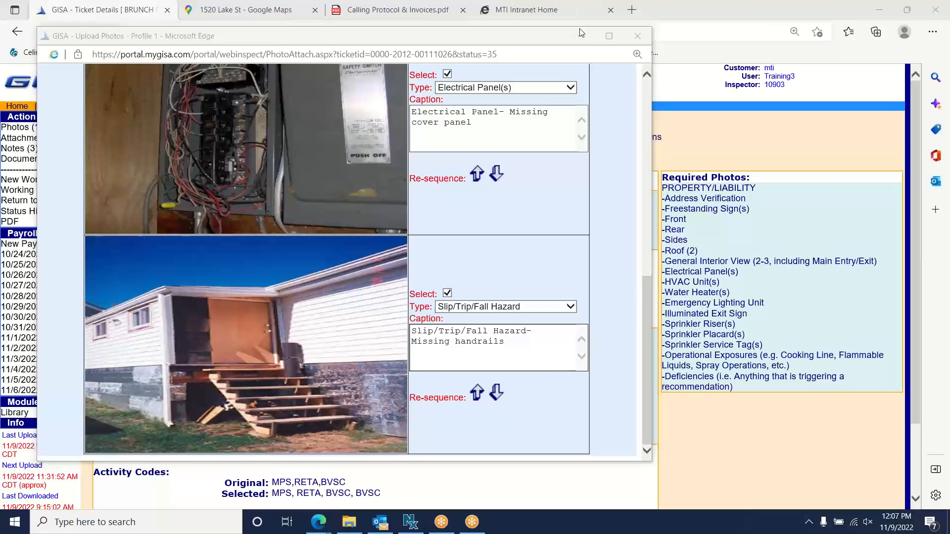
mouse_move(354, 375)
mouse_down()
mouse_move(238, 467)
mouse_move(318, 348)
mouse_up()
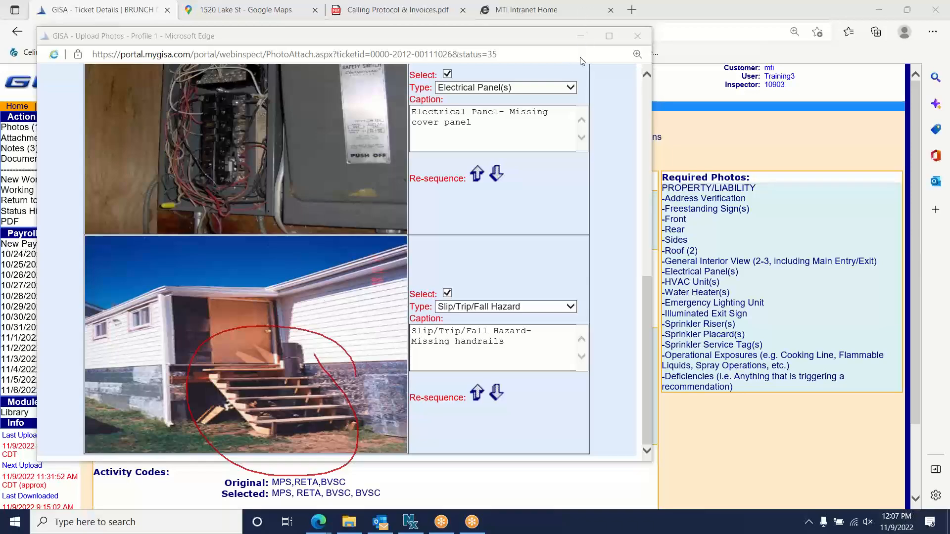
click(586, 94)
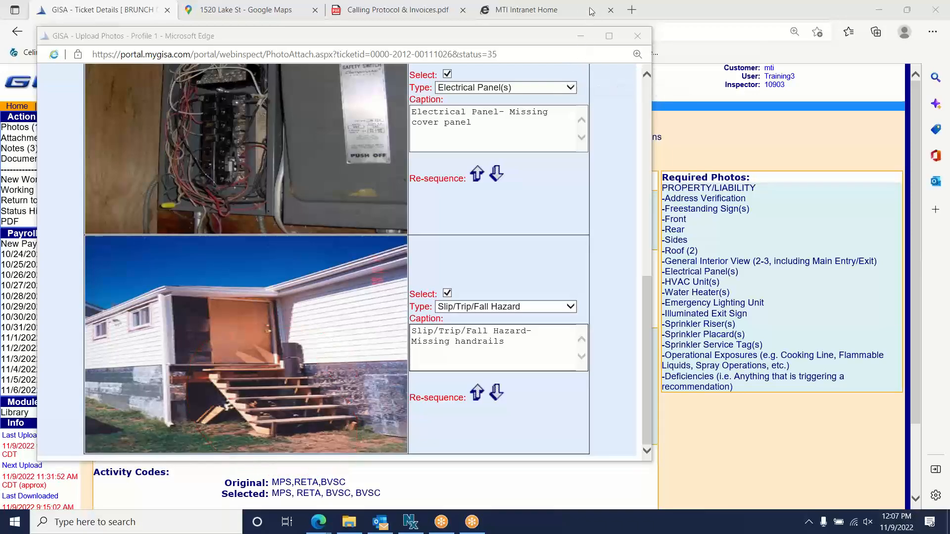
scroll(643, 297, up, 2)
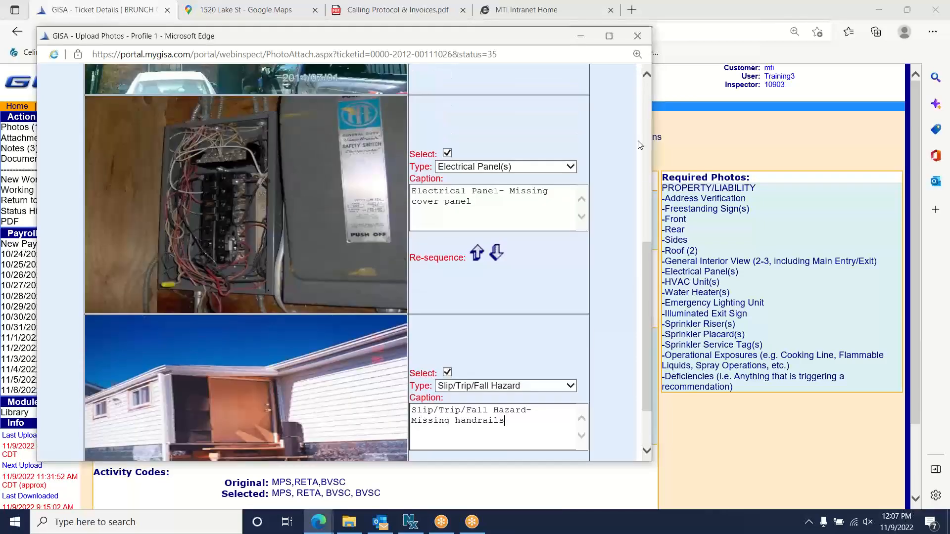
drag(645, 272, 656, 89)
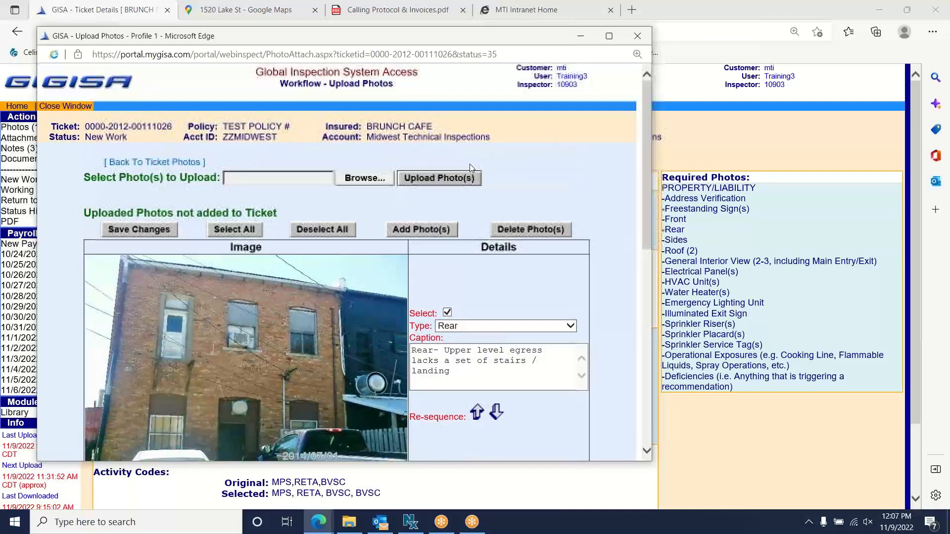
- Attach the three checked photos with Add Photo(s), bringing the ticket to 16 of 16 photos
click(578, 8)
click(578, 36)
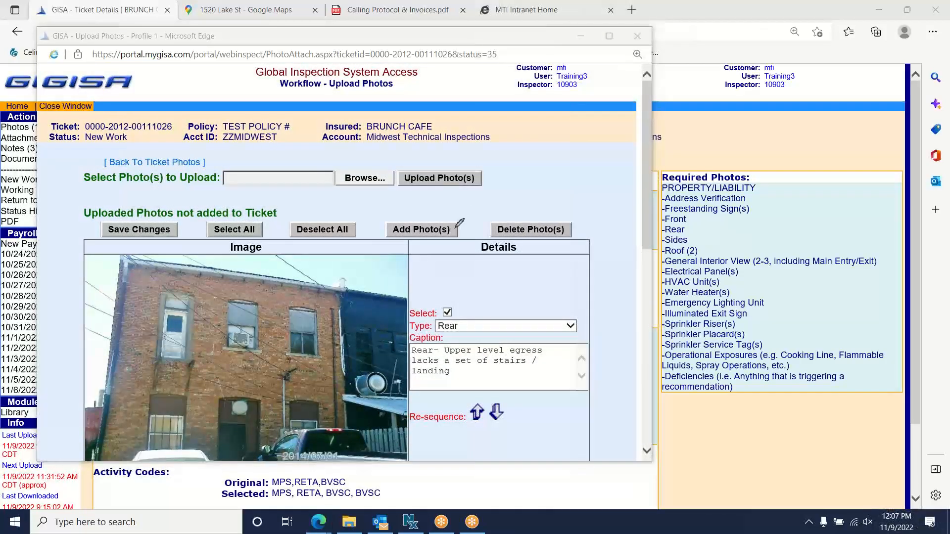
mouse_move(461, 217)
mouse_down()
mouse_move(361, 227)
mouse_move(438, 194)
mouse_up()
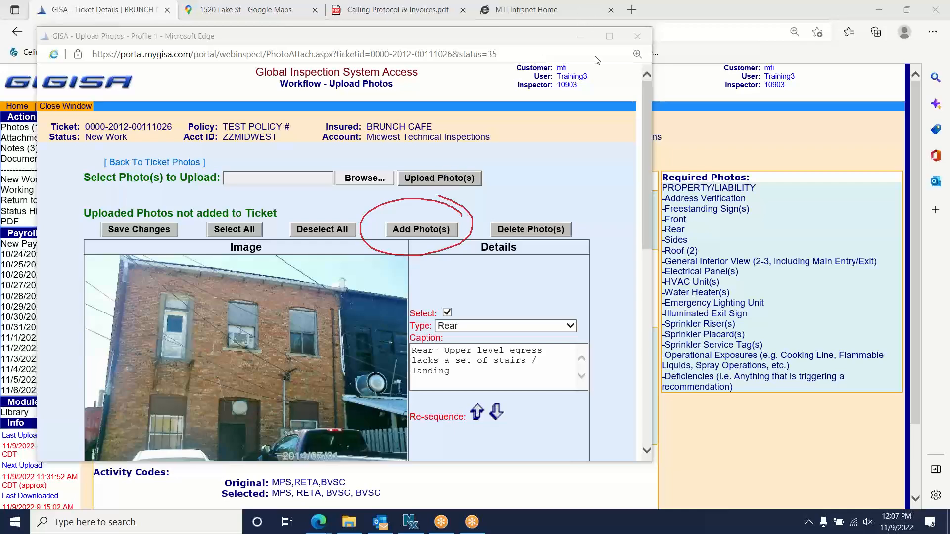
click(589, 88)
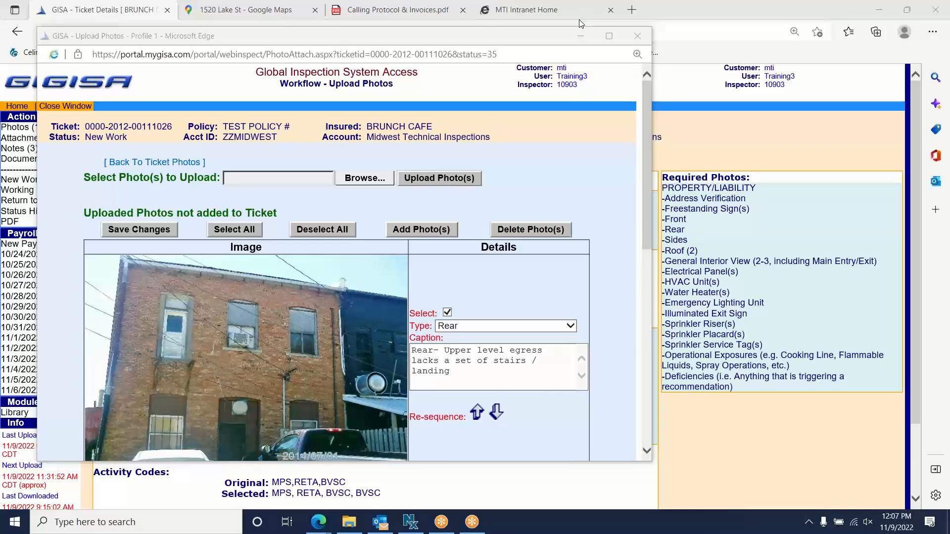
click(430, 225)
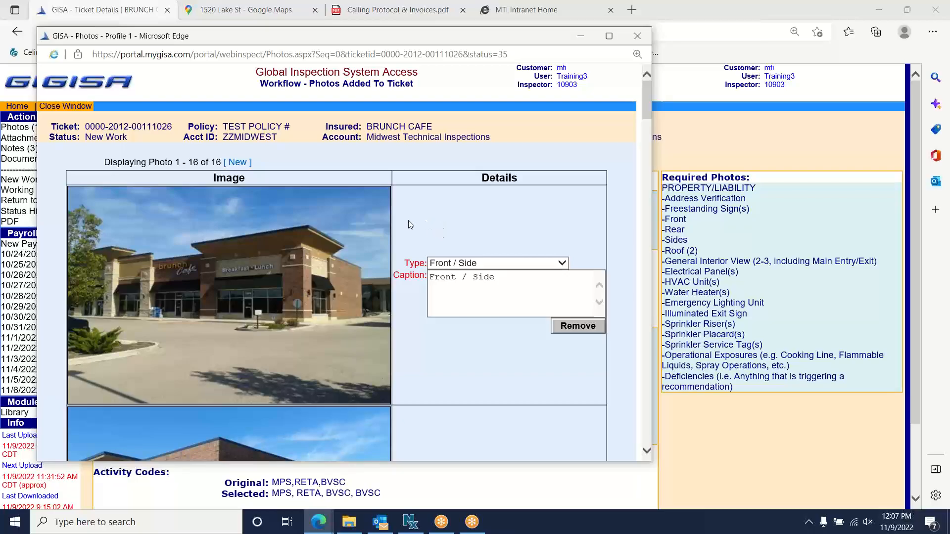
- Find the Rear brick-building photo and overwrite its stairs/landing caption with 'TEST'
scroll(403, 220, down, 12)
scroll(393, 220, down, 15)
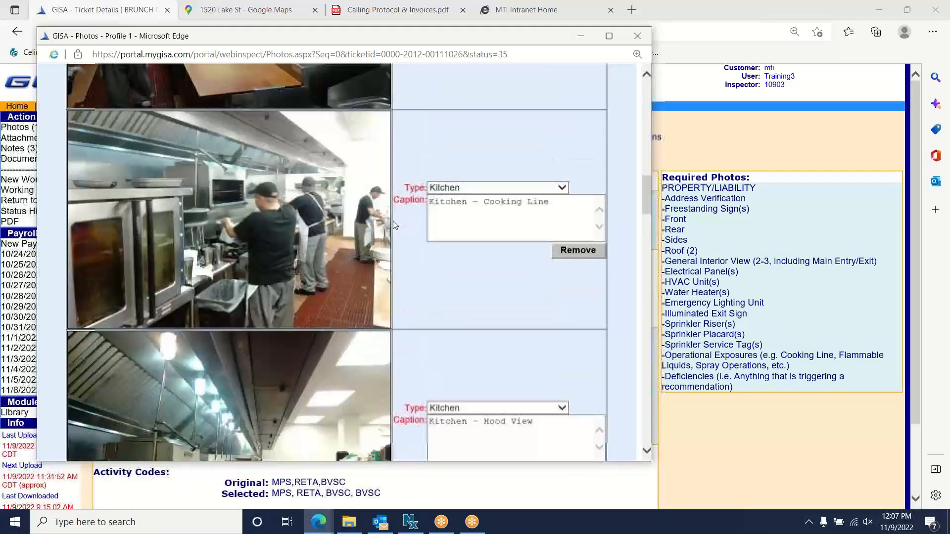
scroll(393, 225, down, 15)
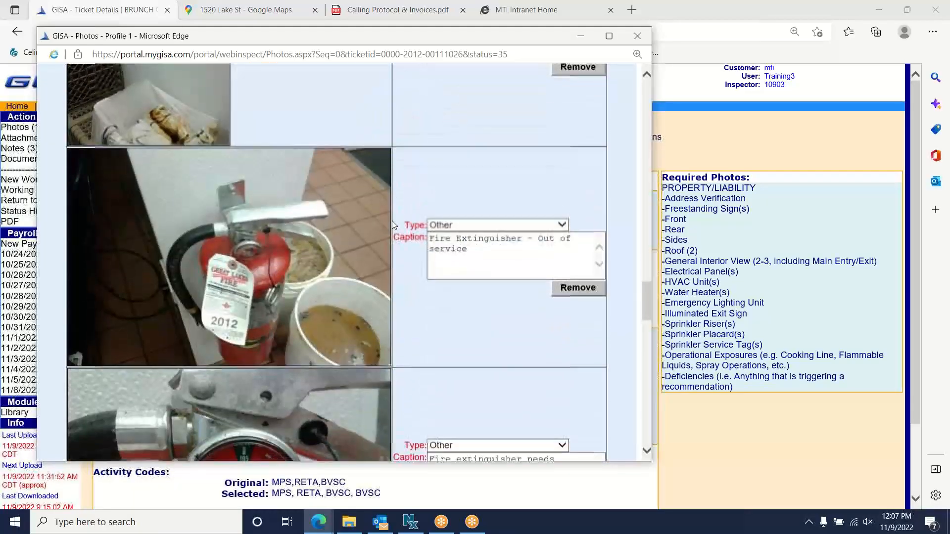
scroll(393, 225, up, 5)
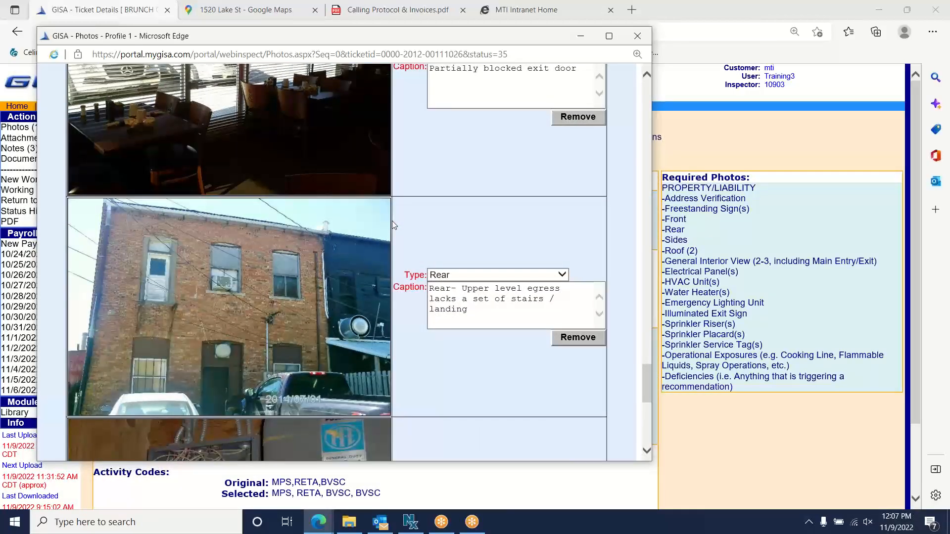
scroll(403, 221, down, 5)
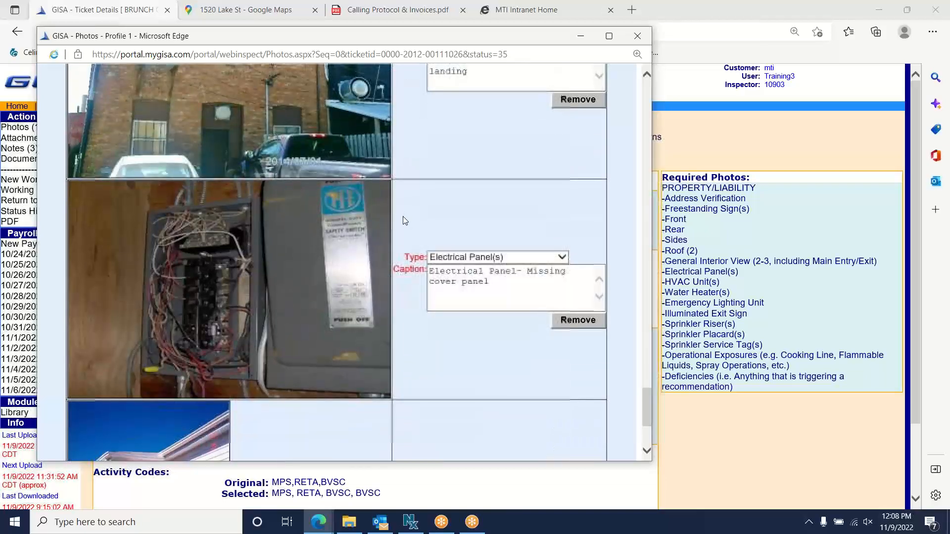
scroll(403, 221, down, 4)
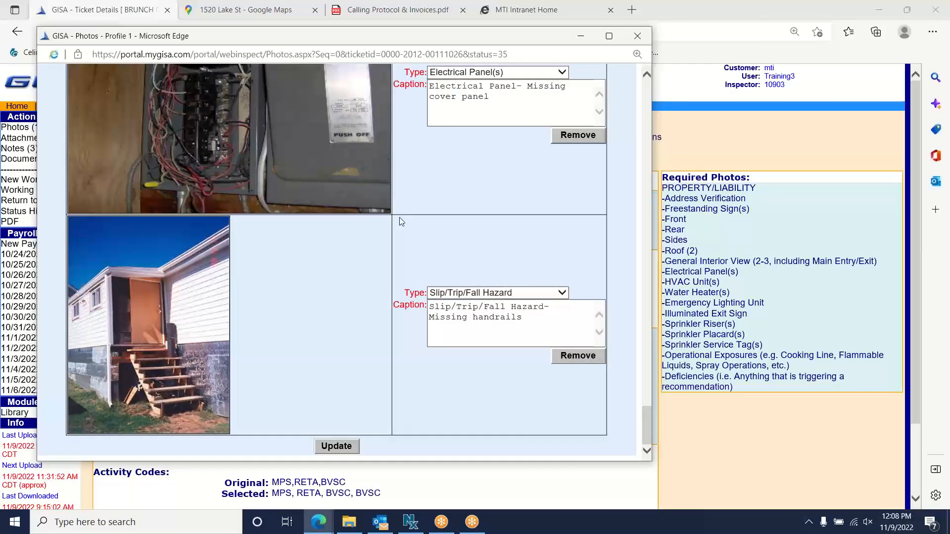
scroll(401, 221, up, 9)
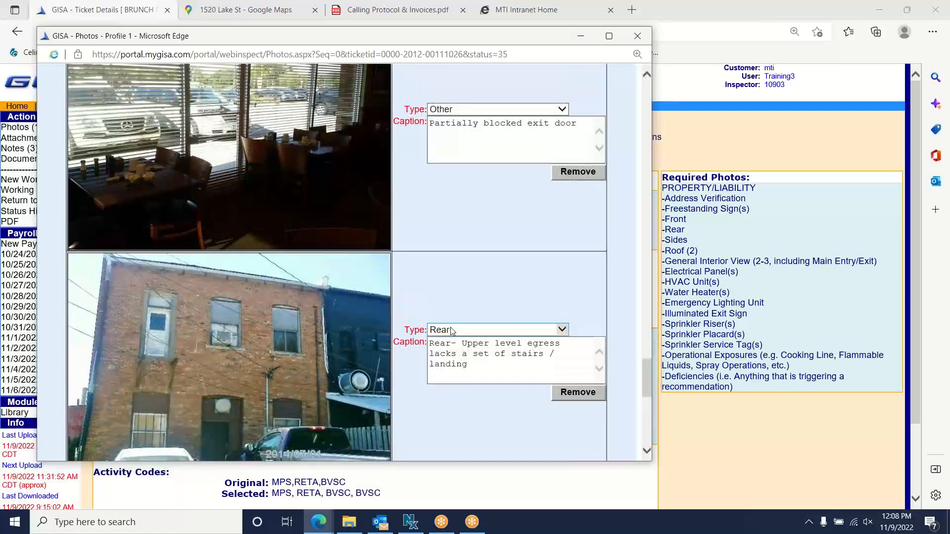
scroll(446, 329, down, 2)
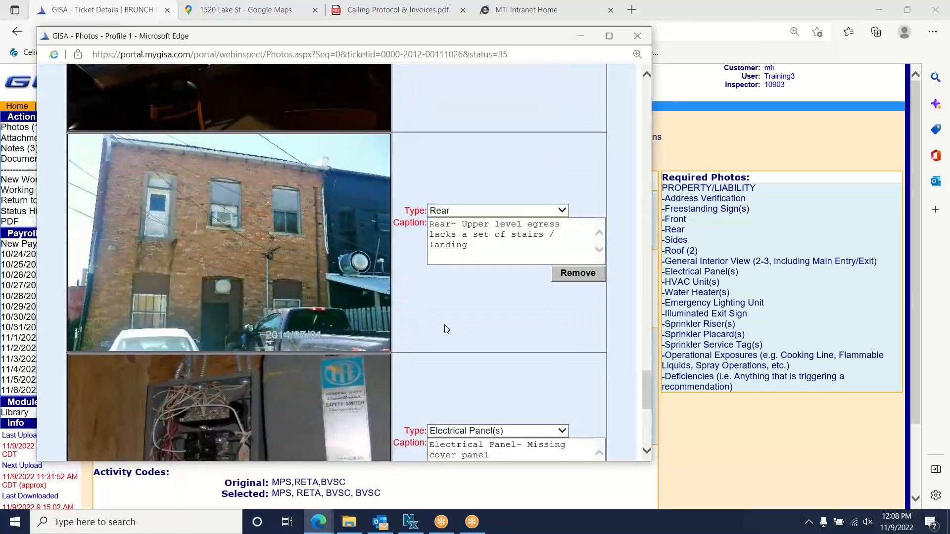
drag(490, 250, 426, 216)
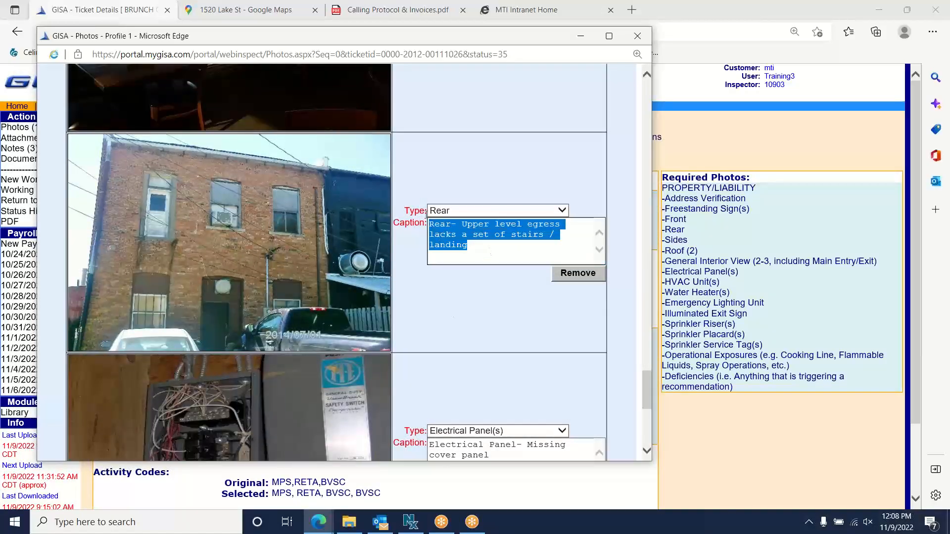
text(TEST)
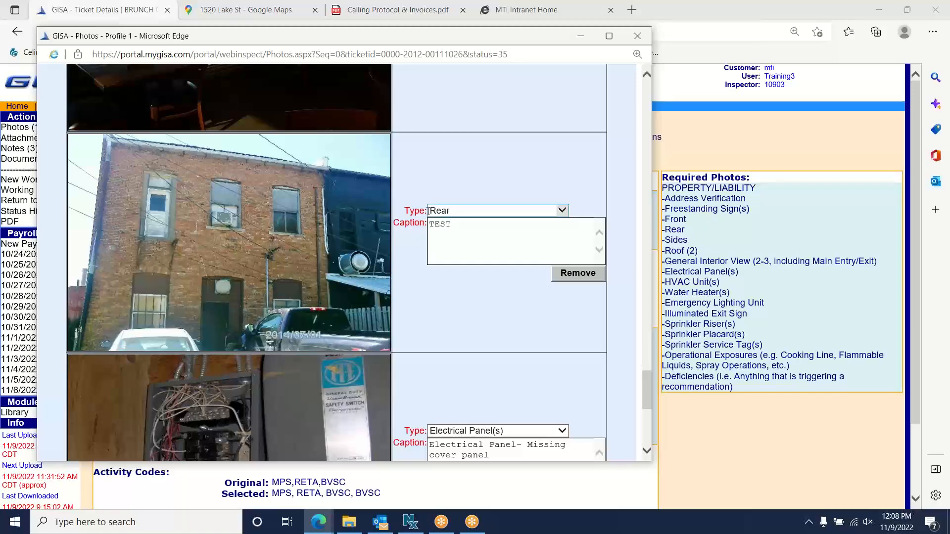
- Delete the Rear photo, look over the remaining photos, and close the Photos window
click(579, 275)
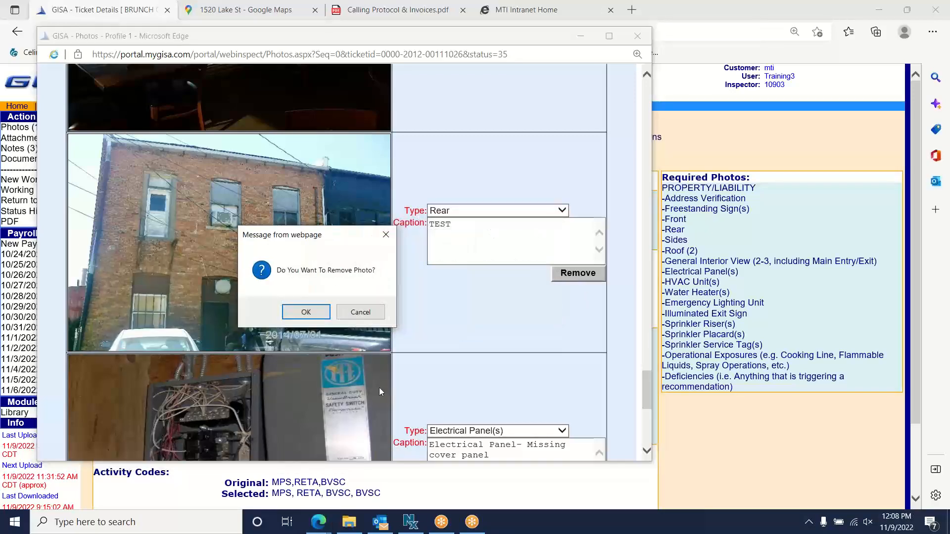
click(307, 313)
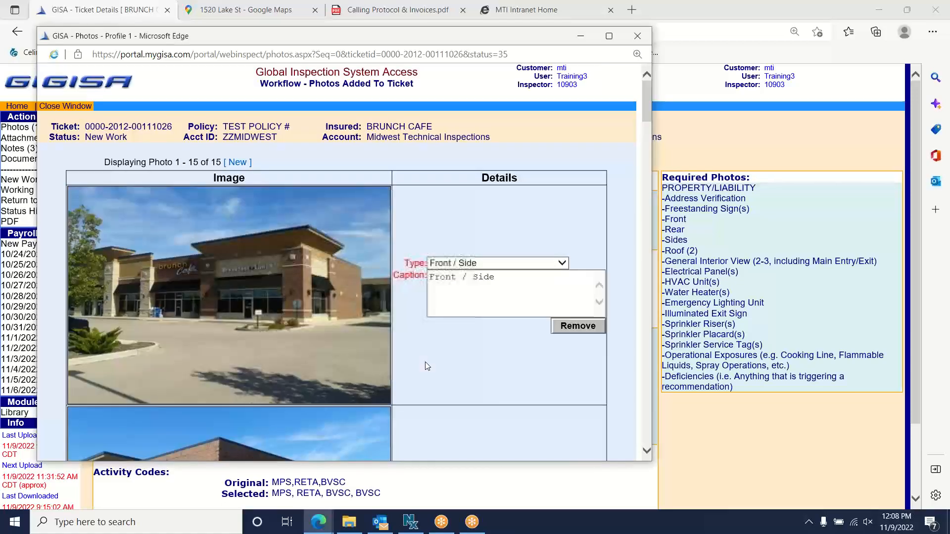
scroll(389, 312, down, 20)
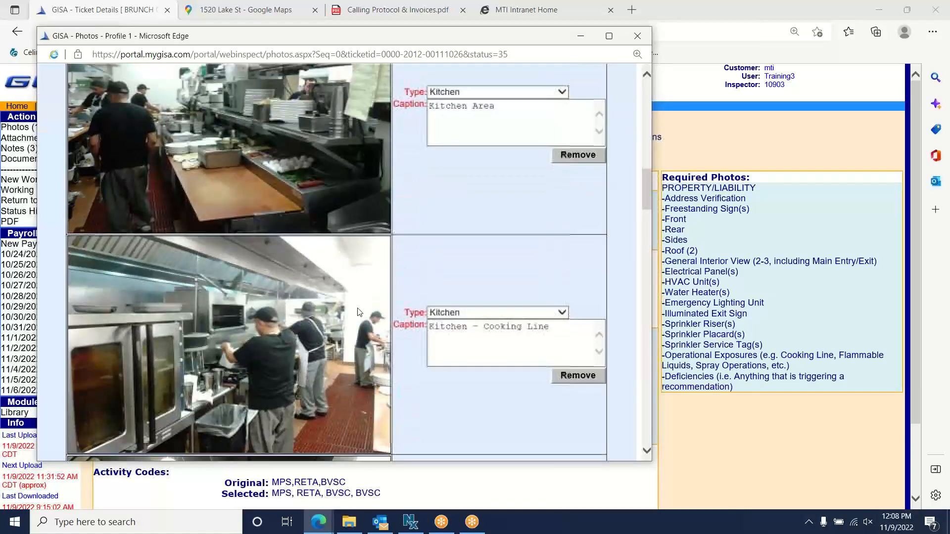
scroll(360, 308, down, 20)
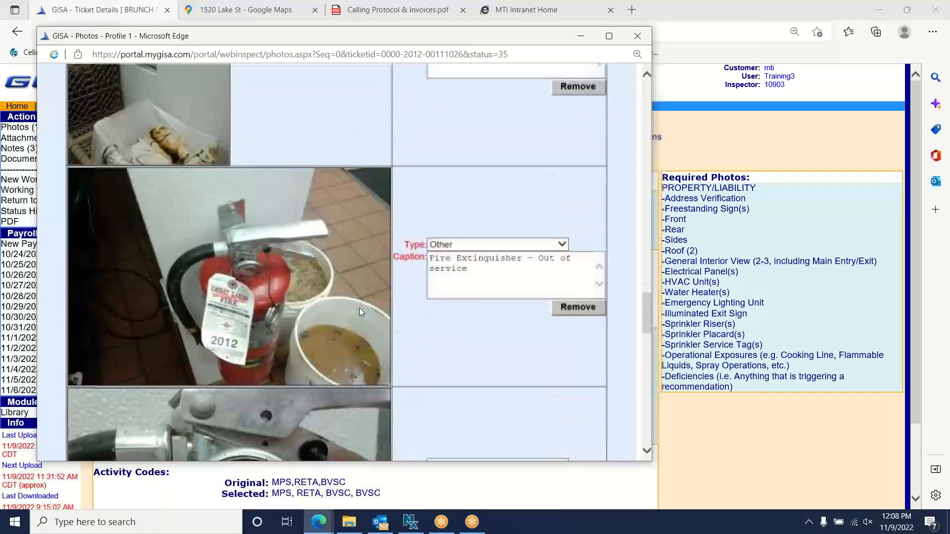
scroll(360, 308, down, 10)
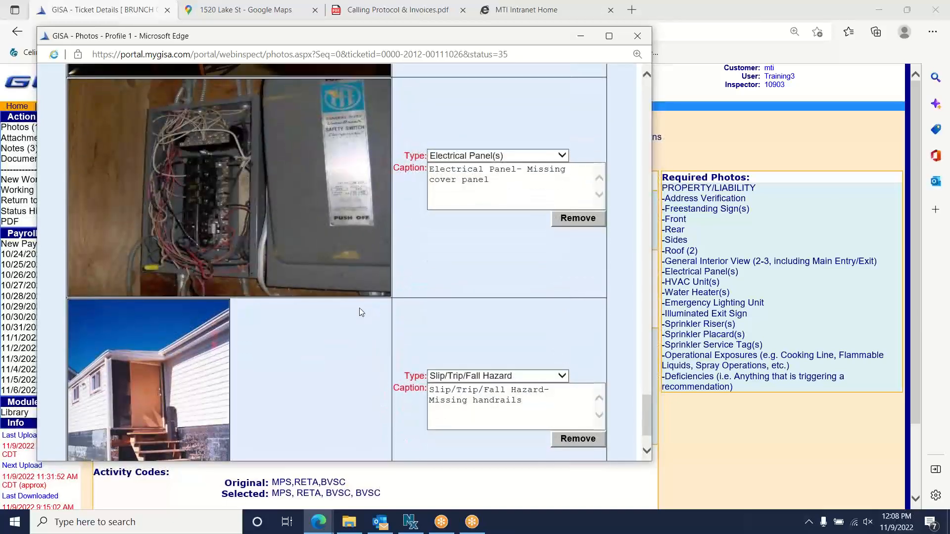
scroll(360, 308, up, 1)
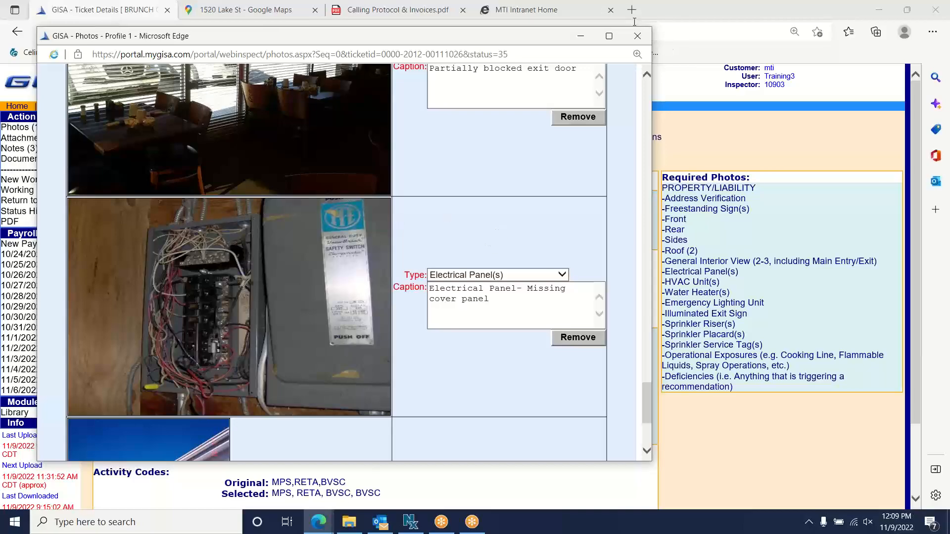
click(638, 37)
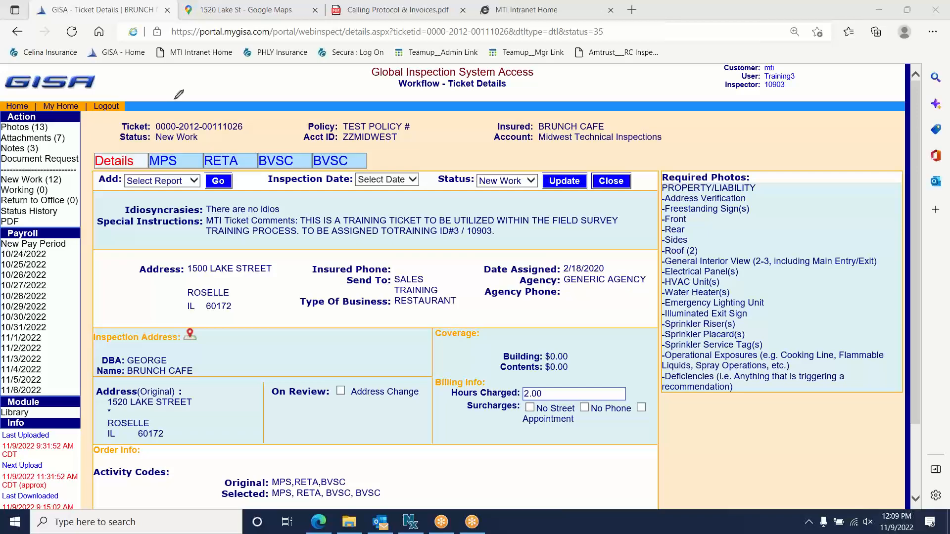
mouse_move(216, 66)
mouse_down()
mouse_move(41, 80)
mouse_move(30, 131)
mouse_move(27, 115)
mouse_move(38, 119)
mouse_up()
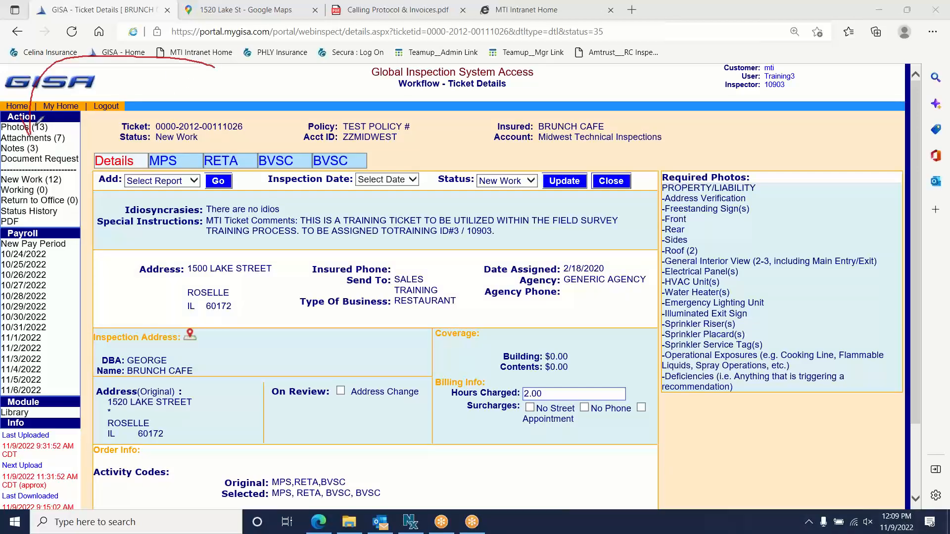
click(595, 7)
click(599, 19)
click(43, 140)
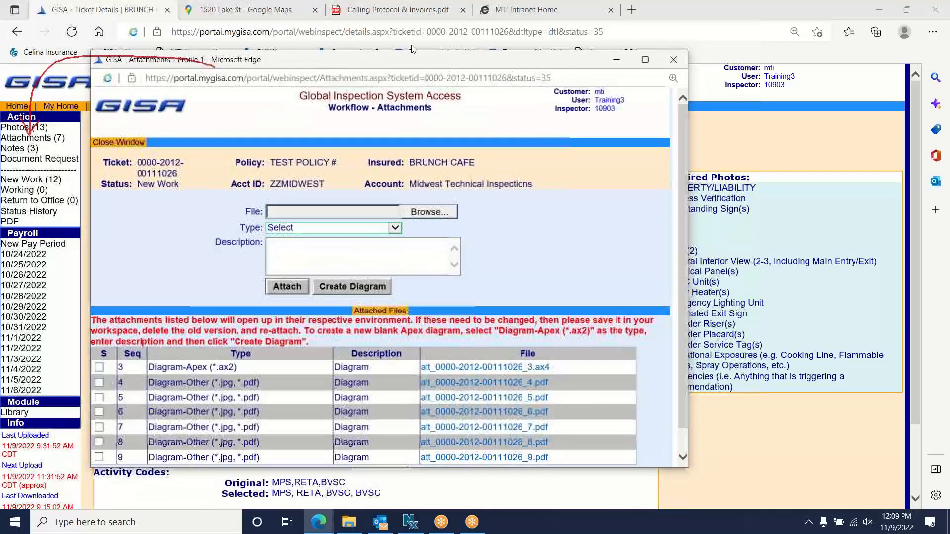
click(586, 6)
click(587, 35)
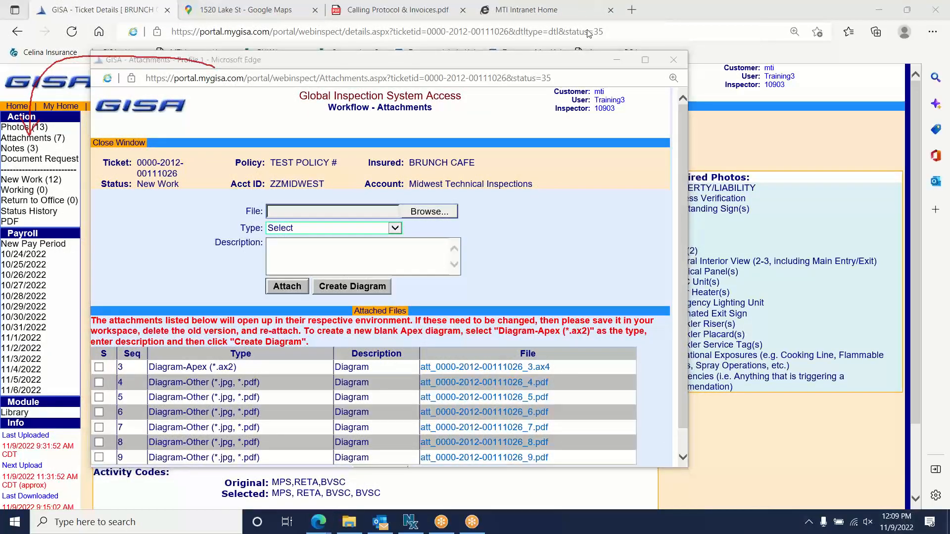
mouse_move(216, 66)
mouse_down()
mouse_move(342, 122)
mouse_move(423, 200)
mouse_up()
click(588, 8)
click(583, 20)
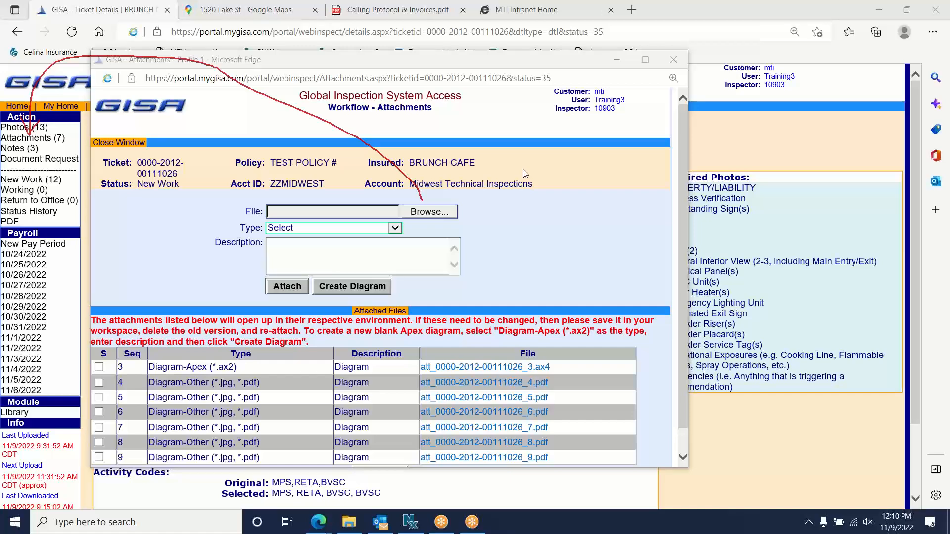
click(674, 59)
- Open the ticket's Notes (3) window from the Action menu
click(587, 95)
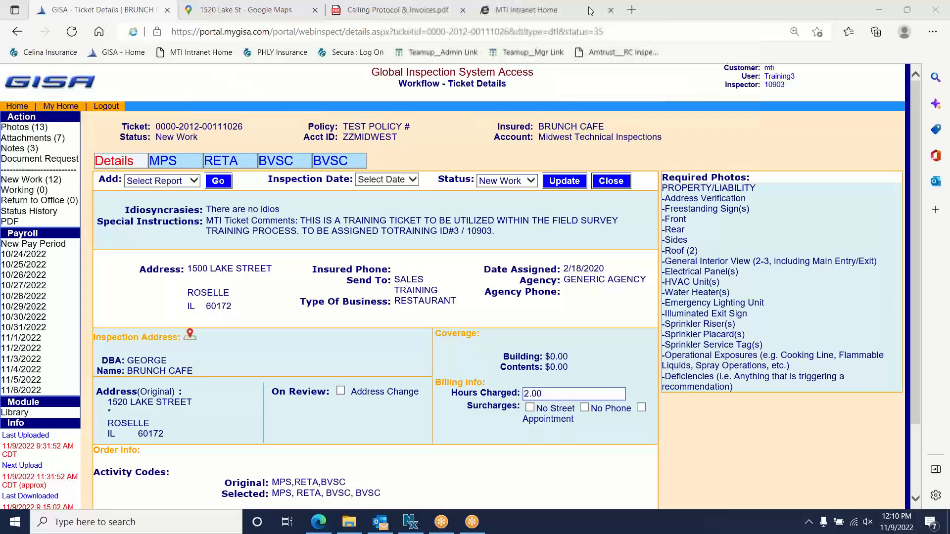
click(588, 7)
click(582, 35)
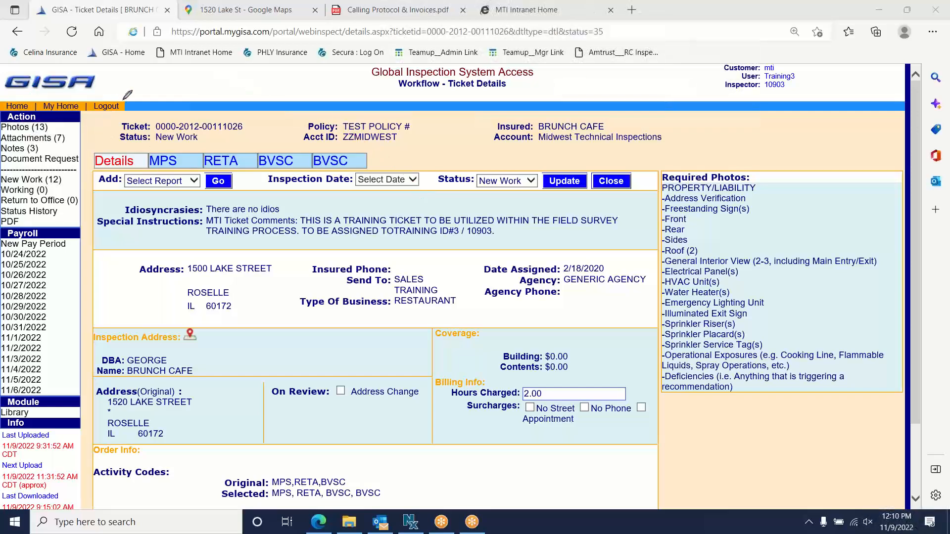
mouse_move(148, 85)
mouse_down()
mouse_move(94, 64)
mouse_move(49, 81)
mouse_move(30, 144)
mouse_up()
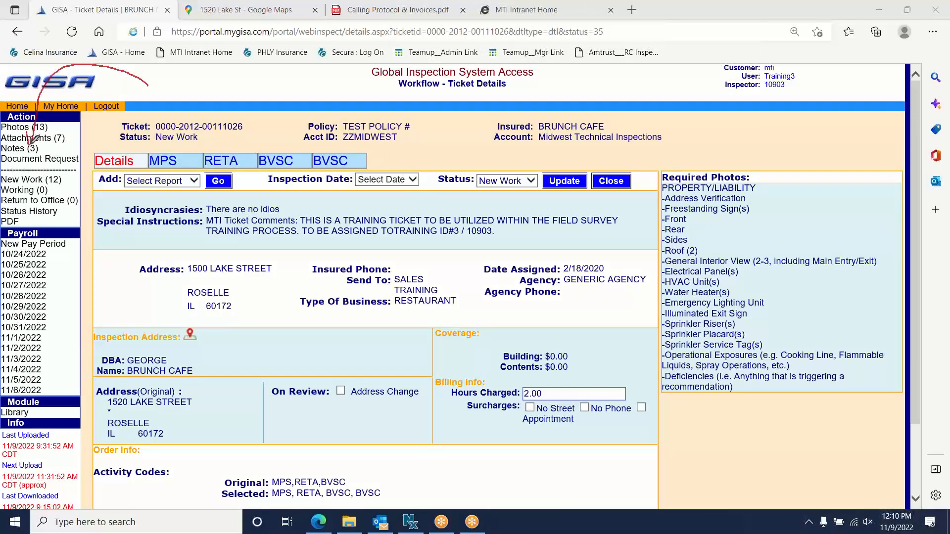
click(583, 15)
click(17, 150)
click(18, 149)
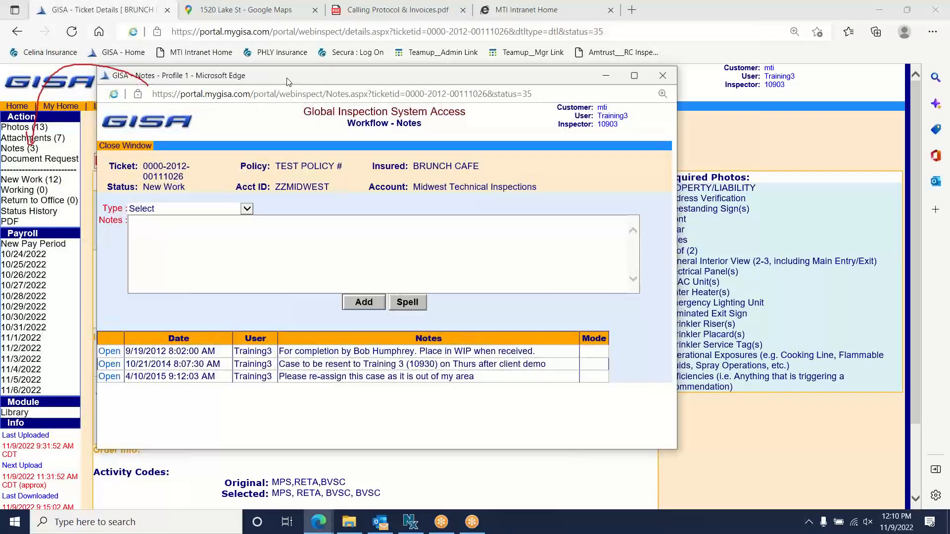
- Expand the note Type dropdown to list the available note types
click(599, 13)
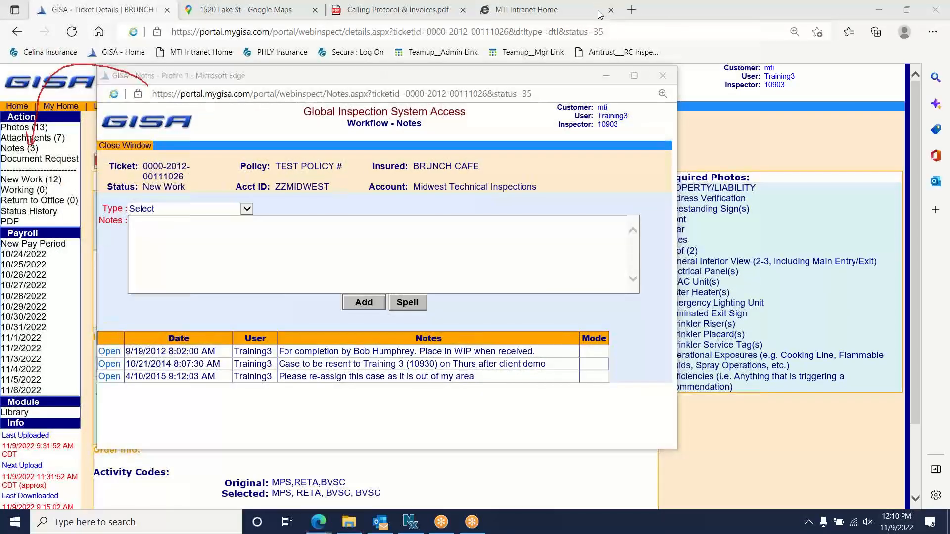
mouse_move(148, 79)
mouse_down()
mouse_move(172, 109)
mouse_move(199, 198)
mouse_up()
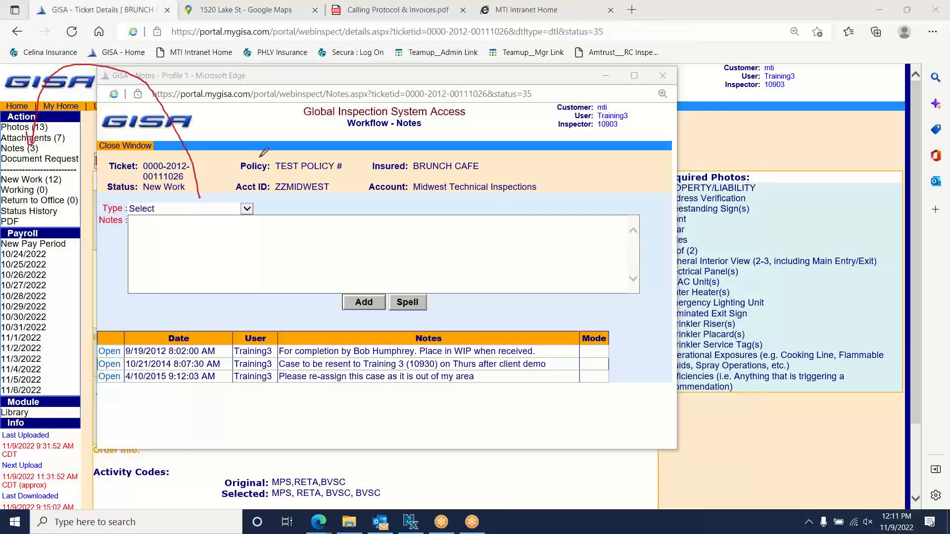
click(593, 24)
click(247, 208)
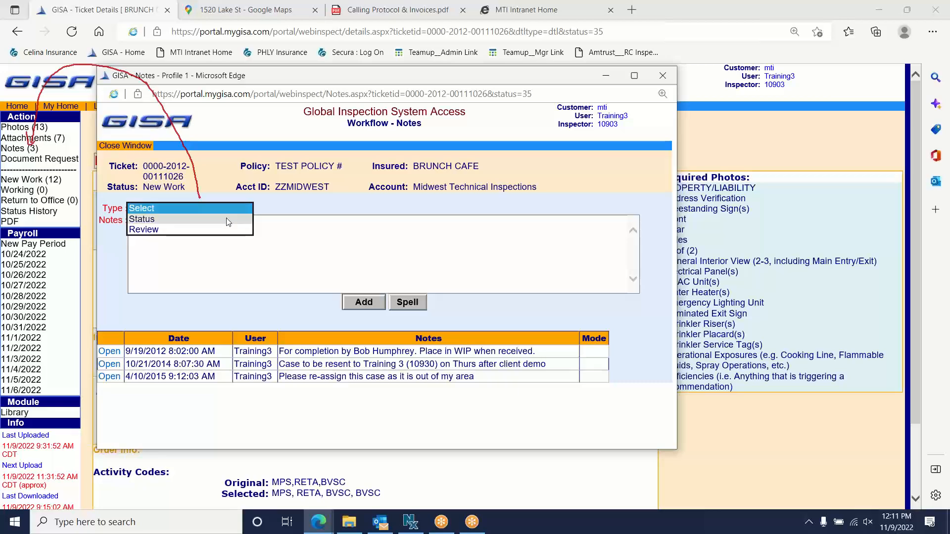
- Enter 'Required to add a note to each assigned ticket once per week', switching type from Status to Review
click(228, 219)
click(228, 249)
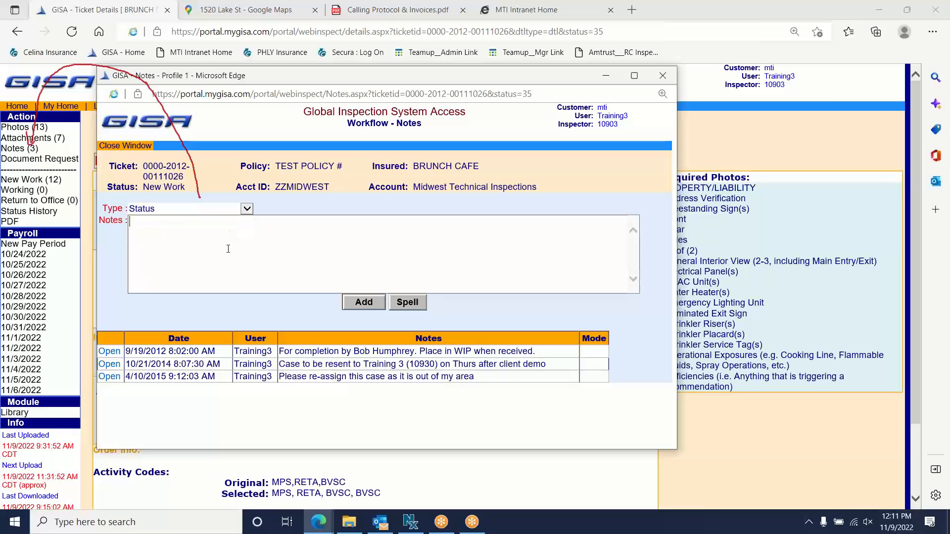
text(Required to add a note to each assi)
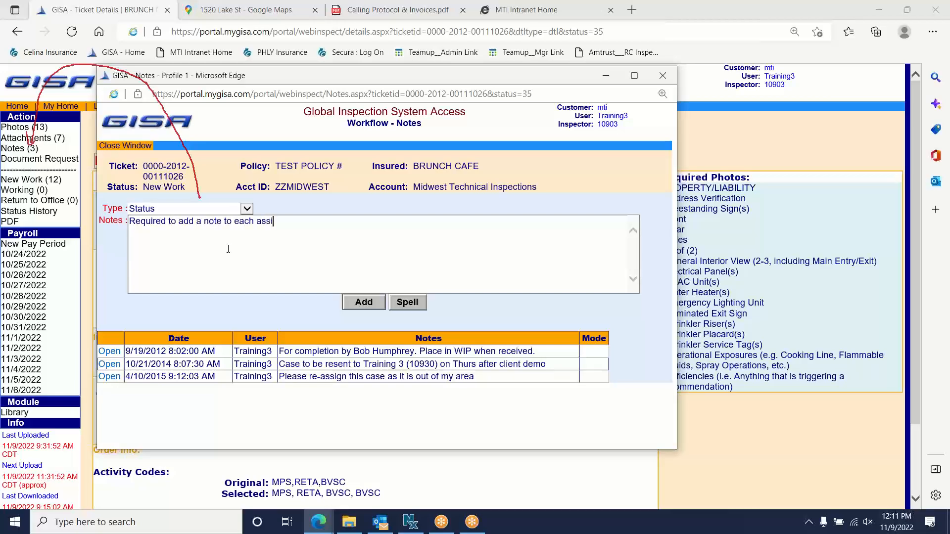
text(gned ticket once per week)
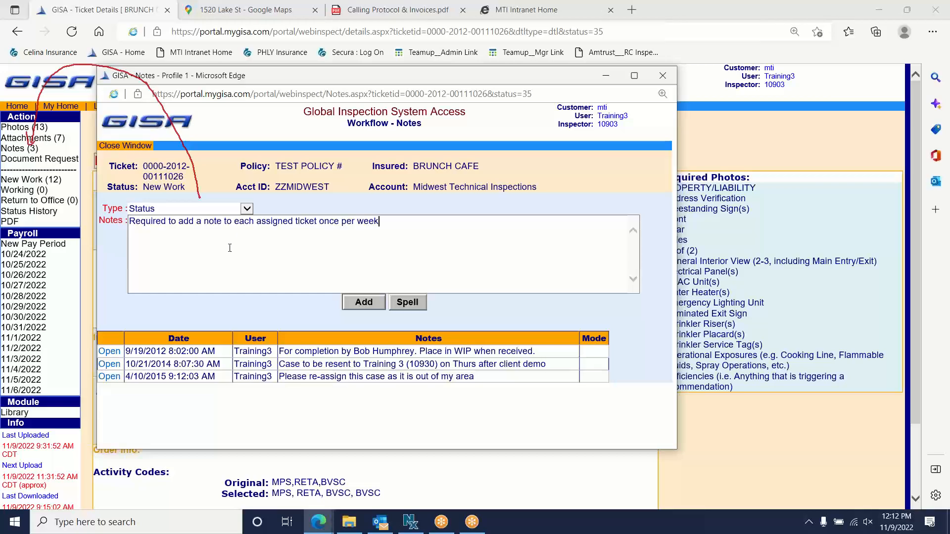
click(247, 208)
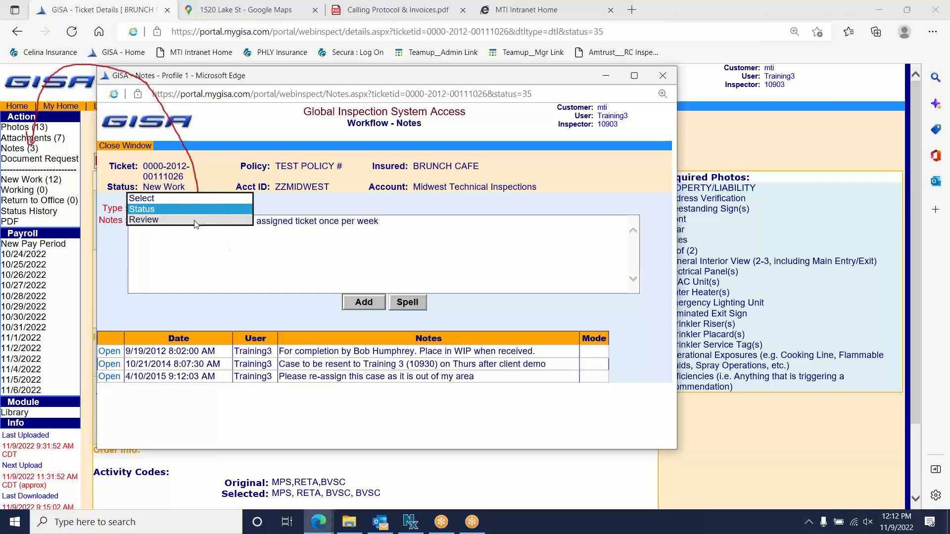
click(195, 220)
- Replace the draft note text with 'Specific note to the QC dept.'
drag(391, 222, 129, 238)
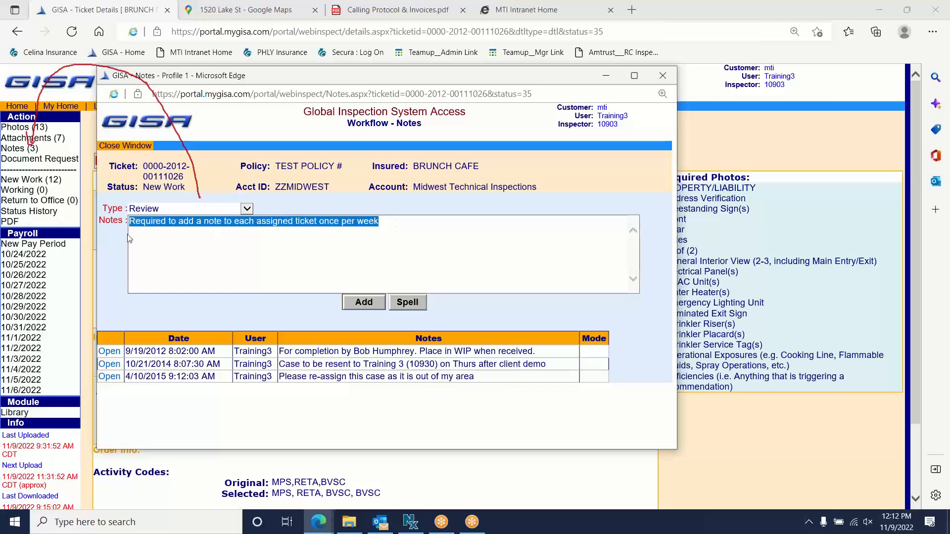
text(Specifi)
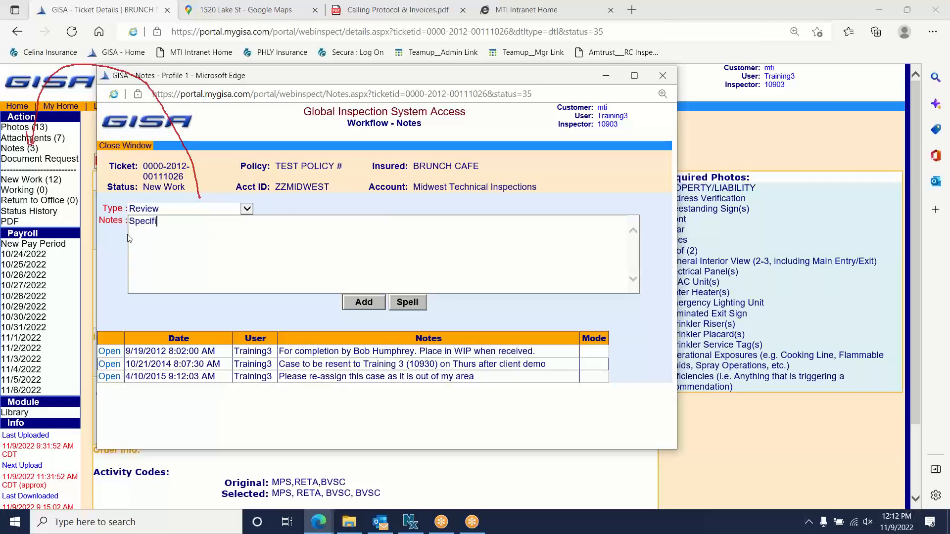
text(c note to the QC dept.)
- Close the Notes window to return to the ticket details
click(663, 75)
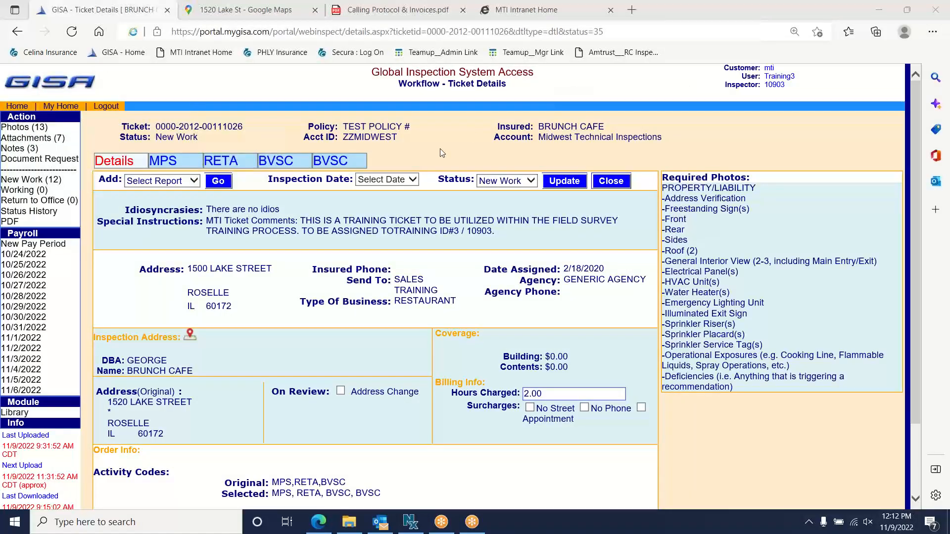
click(591, 11)
click(593, 33)
mouse_move(159, 65)
mouse_down()
mouse_move(164, 155)
mouse_move(187, 126)
mouse_up()
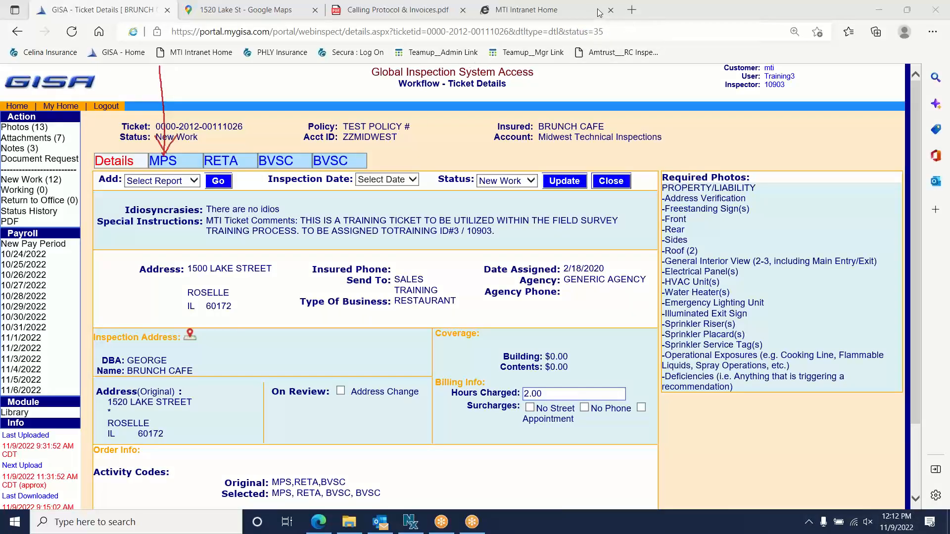
click(592, 88)
click(589, 6)
click(586, 20)
- Open the MPS tab and drag the unsaved-data prompt out of the way
click(165, 163)
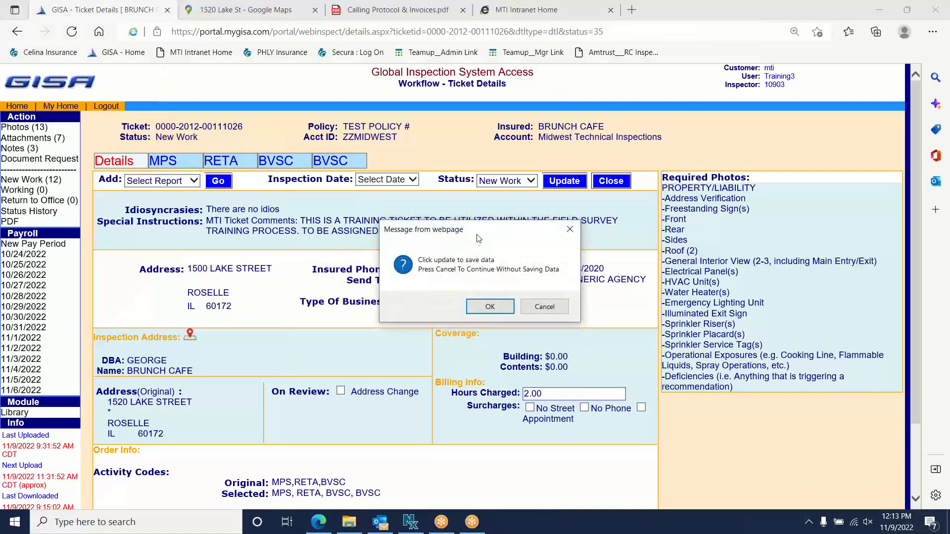
drag(430, 269, 241, 190)
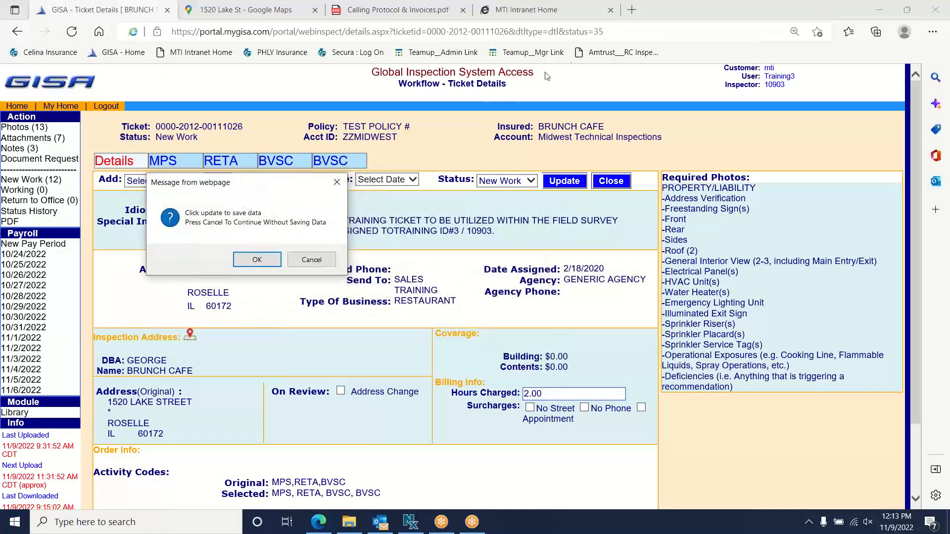
click(588, 7)
click(583, 33)
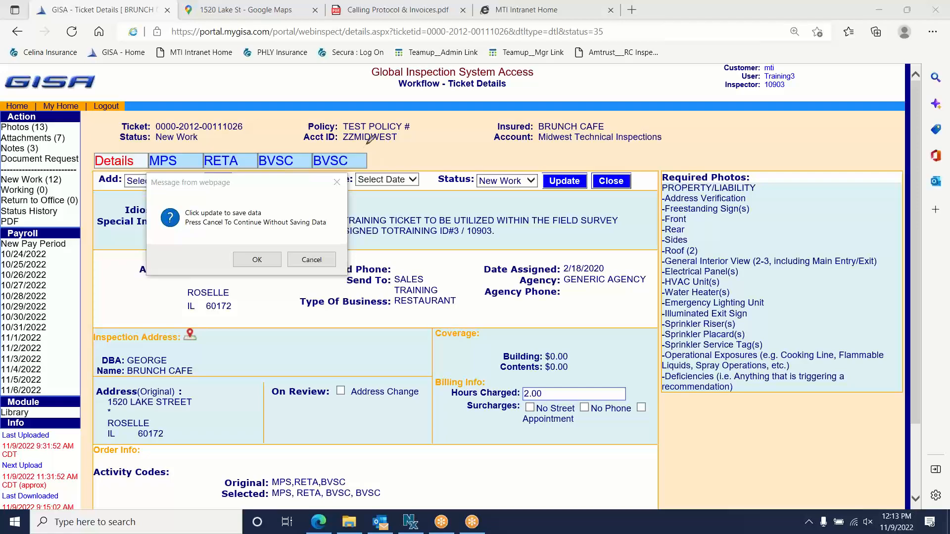
mouse_move(266, 207)
mouse_down()
mouse_move(420, 133)
mouse_move(537, 119)
mouse_move(564, 171)
mouse_move(569, 155)
mouse_up()
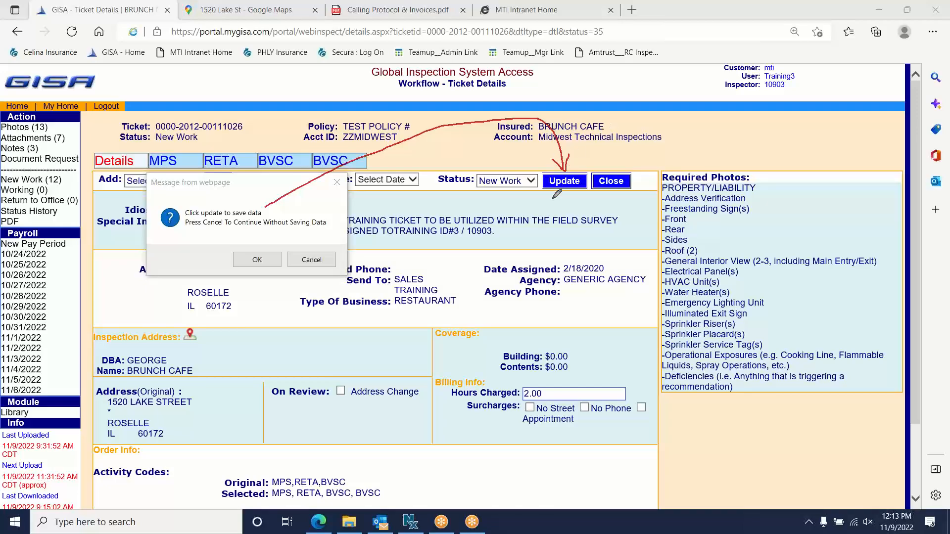
mouse_move(545, 189)
mouse_down()
mouse_move(532, 196)
mouse_move(533, 216)
mouse_move(564, 208)
mouse_move(561, 199)
mouse_move(572, 208)
mouse_move(577, 193)
mouse_move(592, 208)
mouse_move(588, 200)
mouse_up()
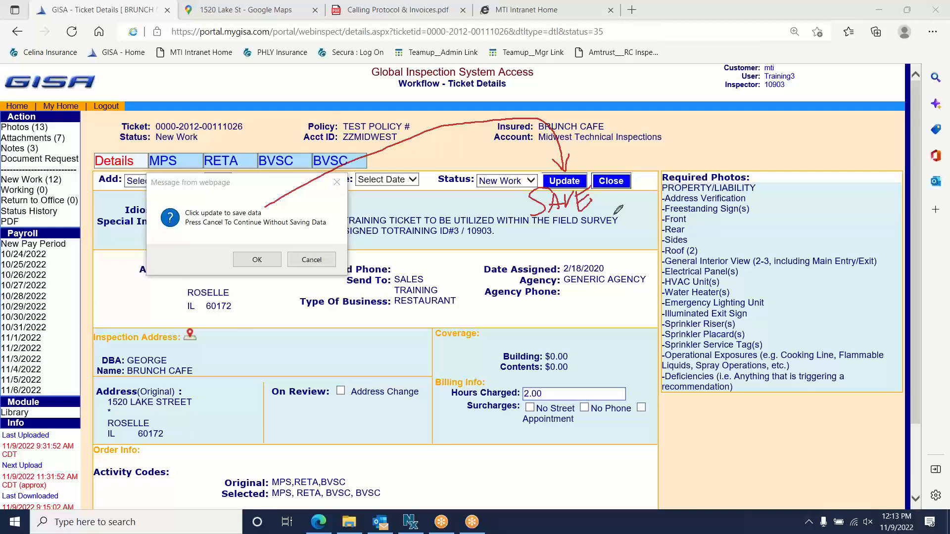
click(599, 93)
click(593, 22)
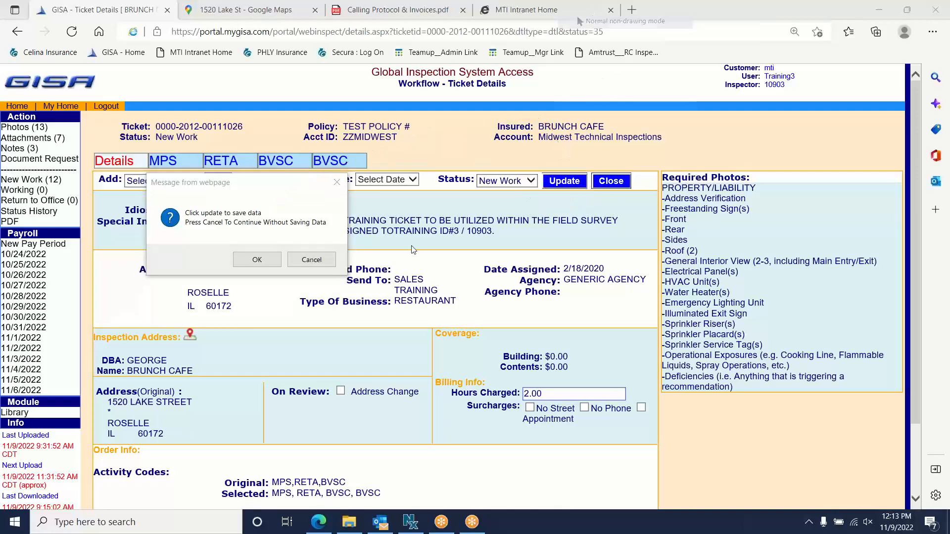
- Cancel the save prompt to open the MPS report form, then check the Survey Date entry
click(311, 259)
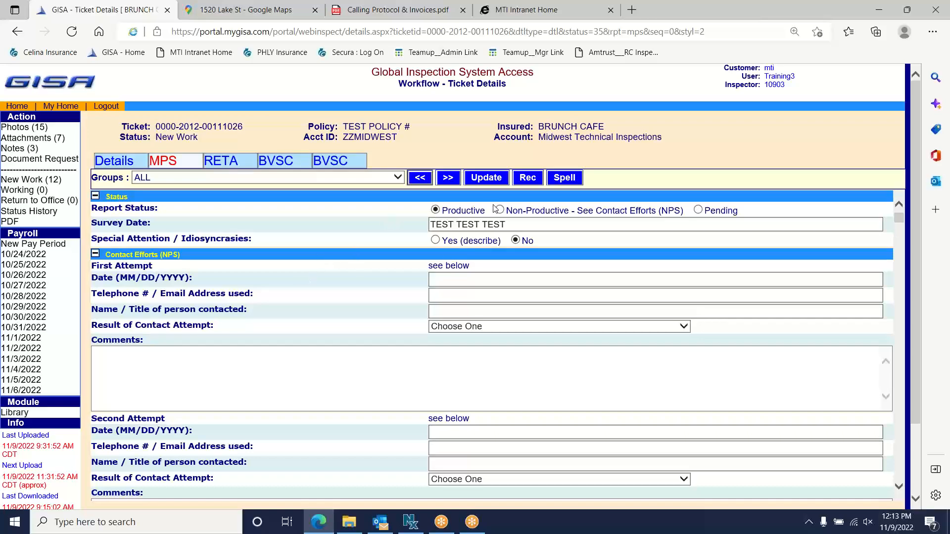
drag(488, 211, 443, 211)
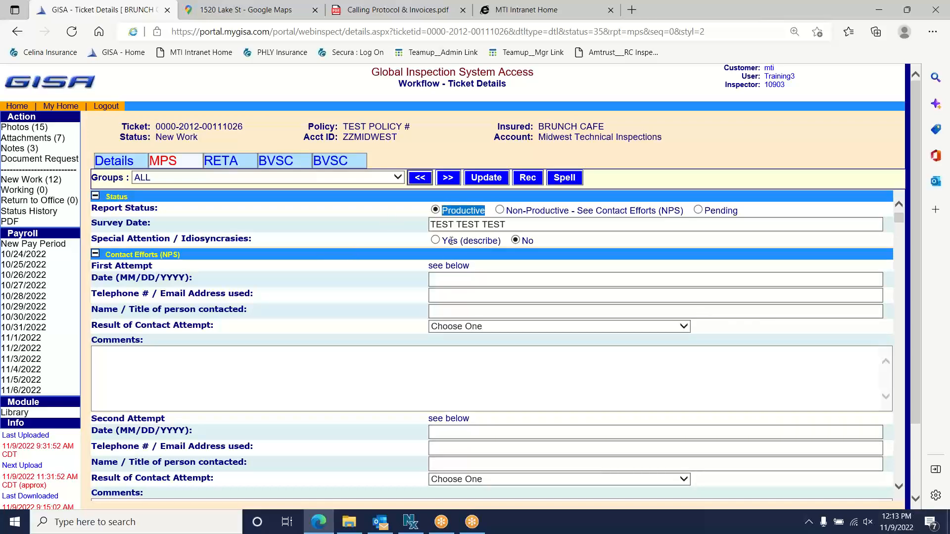
click(394, 230)
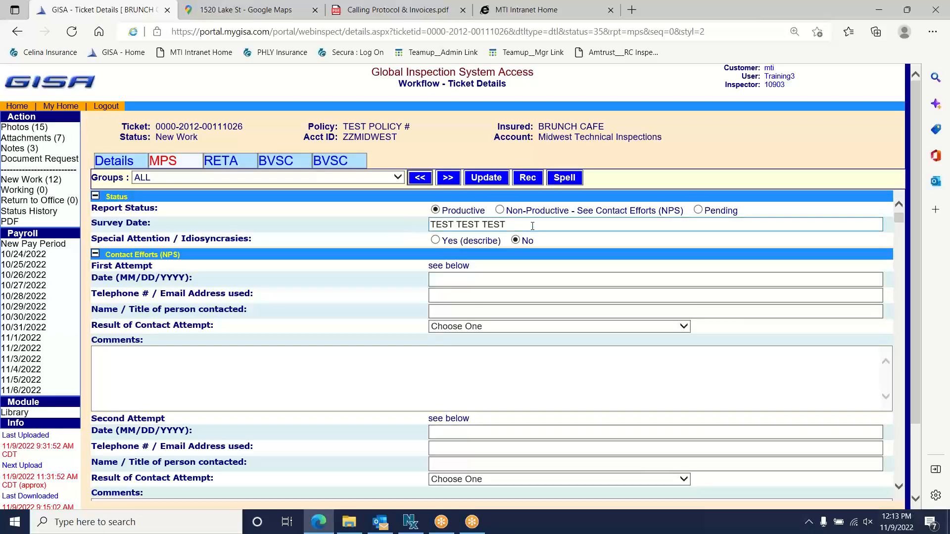
key(Tab)
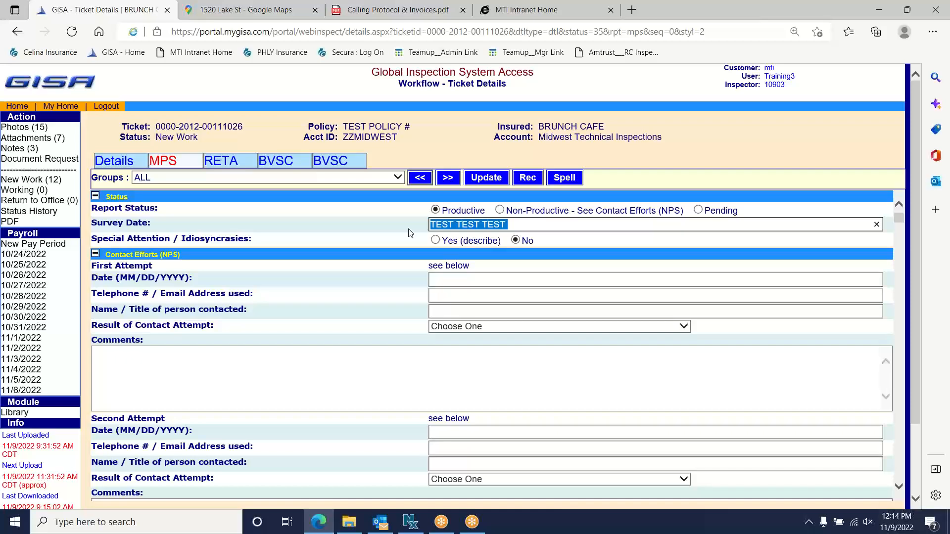
click(367, 227)
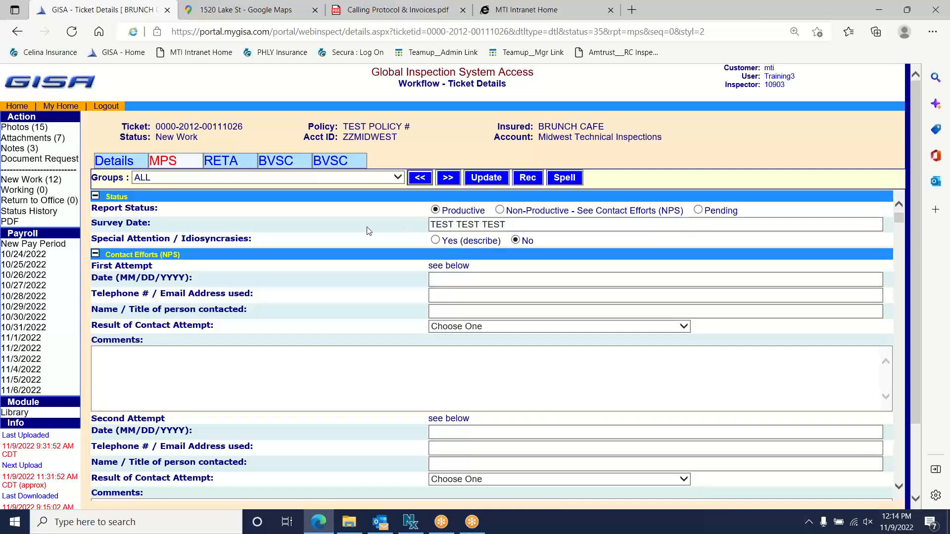
- Tick Manufacturing / Assembly and Habitational as the occupancy types
scroll(371, 238, down, 10)
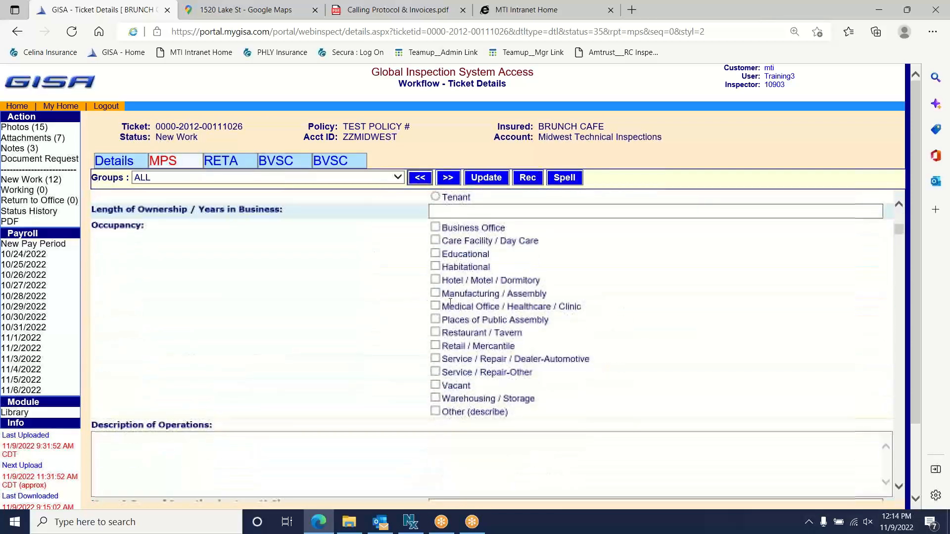
click(436, 294)
click(435, 267)
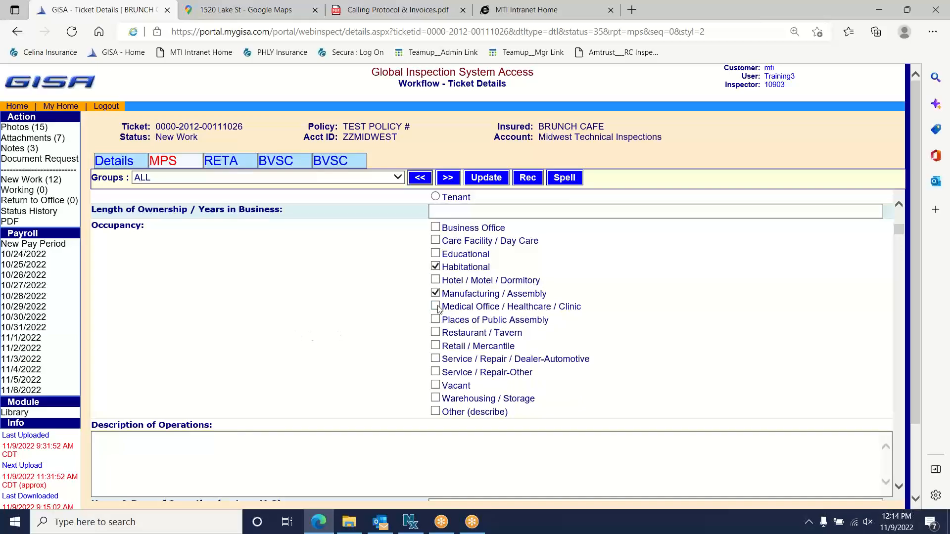
scroll(343, 328, up, 10)
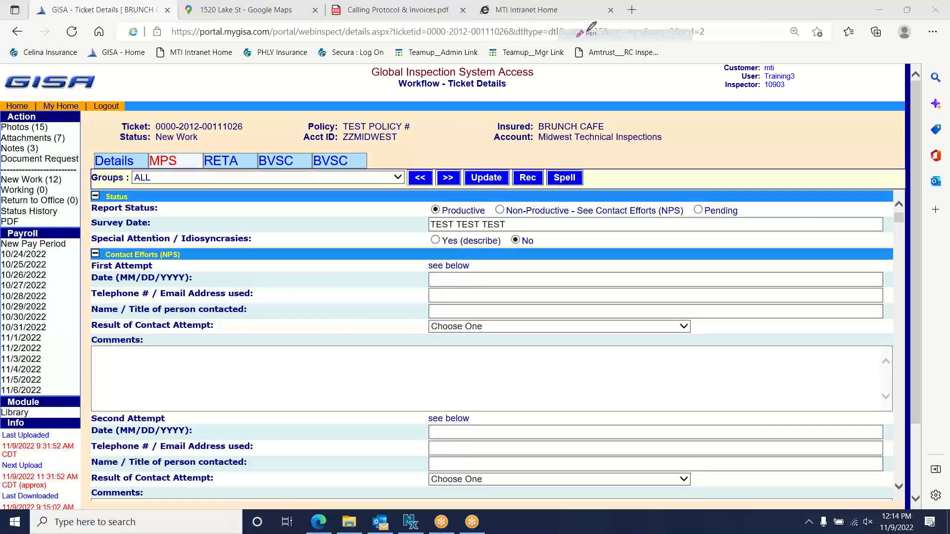
mouse_move(501, 232)
mouse_down()
mouse_move(423, 241)
mouse_move(500, 247)
mouse_move(500, 235)
mouse_up()
click(601, 9)
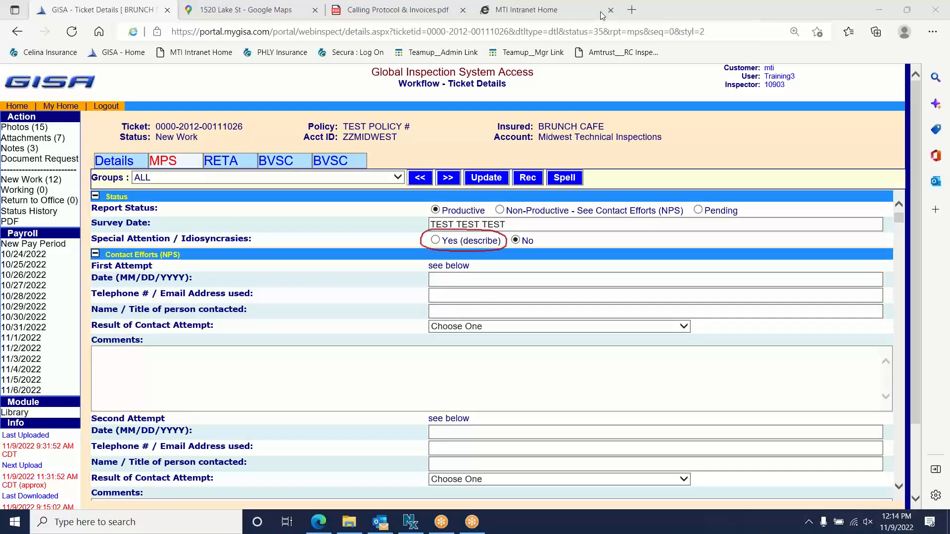
click(596, 20)
click(435, 240)
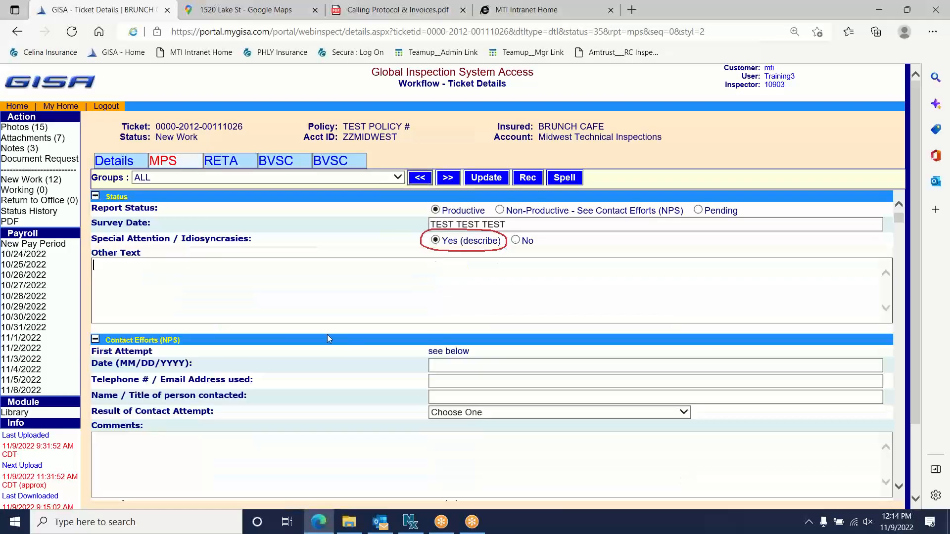
click(209, 291)
text(TEST)
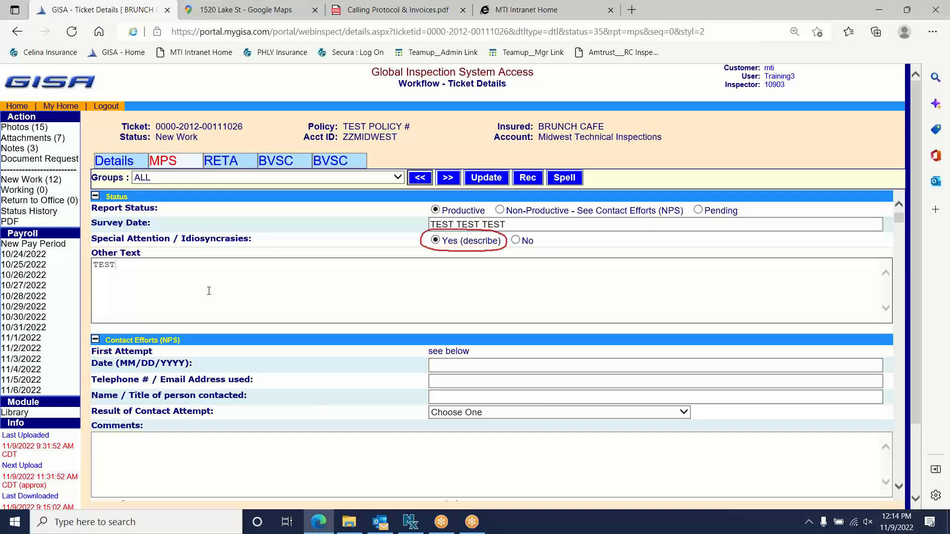
click(515, 240)
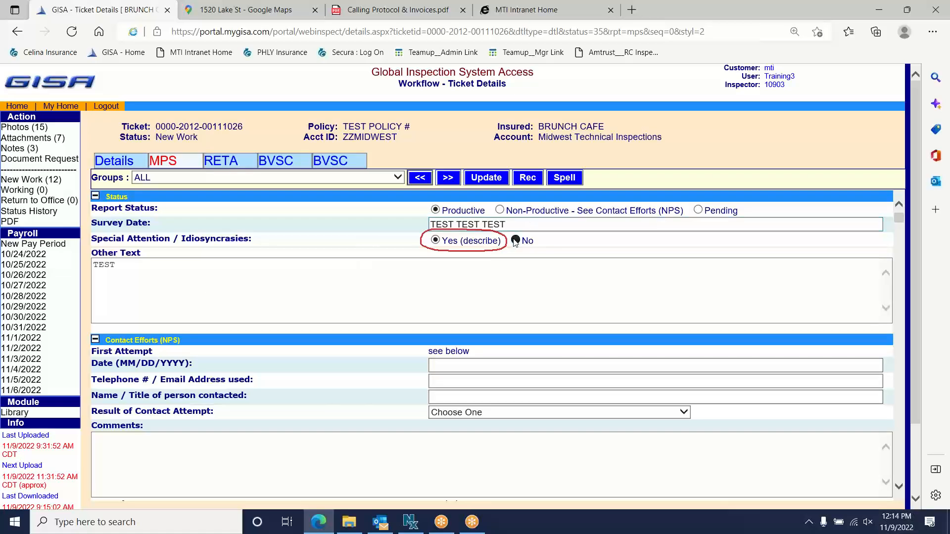
click(485, 310)
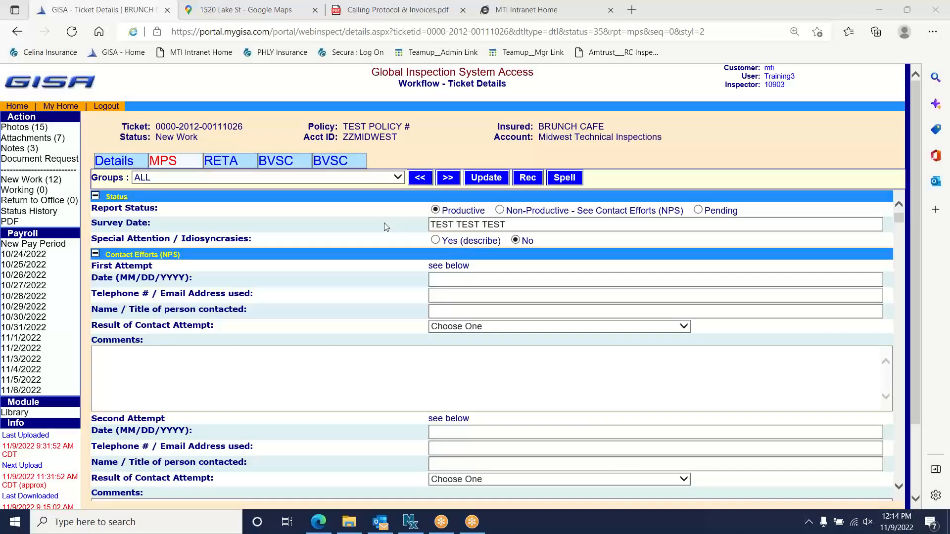
scroll(352, 218, down, 2)
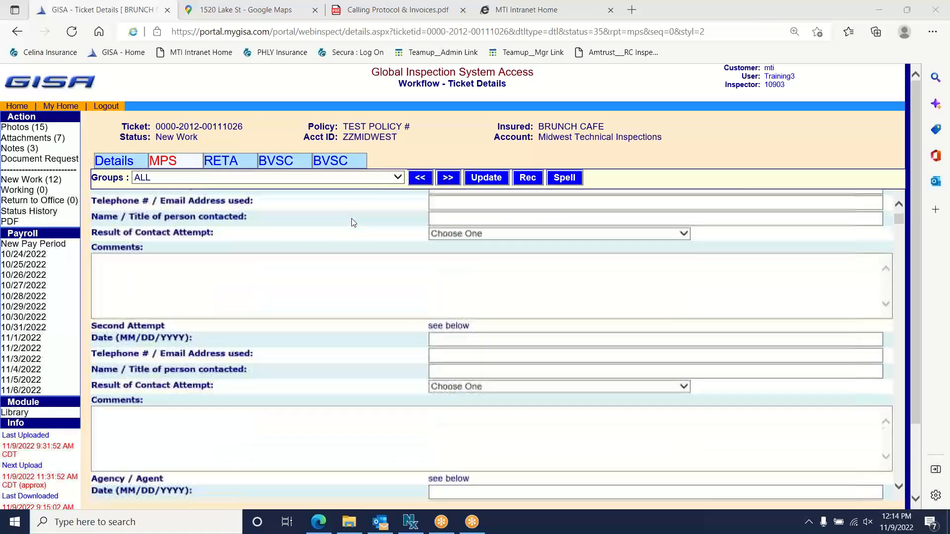
scroll(352, 218, up, 2)
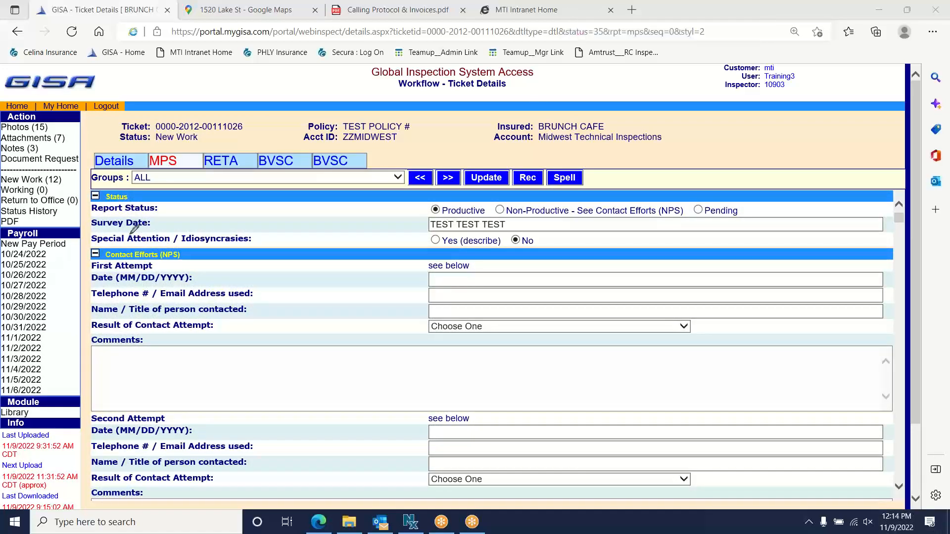
mouse_move(140, 234)
mouse_down()
mouse_move(59, 280)
mouse_move(63, 363)
mouse_up()
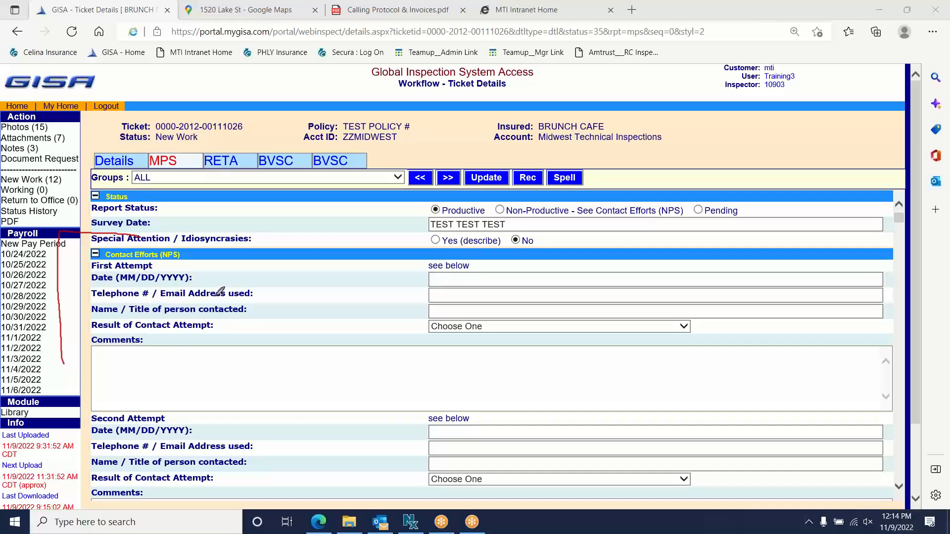
- Switch to the Calling Protocol & Invoices.pdf browser tab
mouse_move(163, 256)
mouse_down()
mouse_move(183, 255)
mouse_move(161, 247)
mouse_move(168, 265)
mouse_move(179, 264)
mouse_up()
click(596, 96)
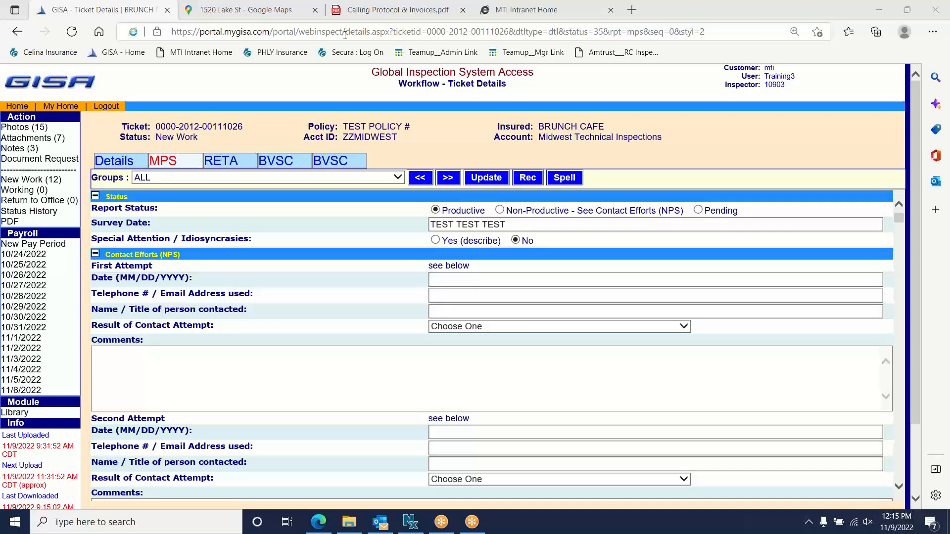
click(346, 16)
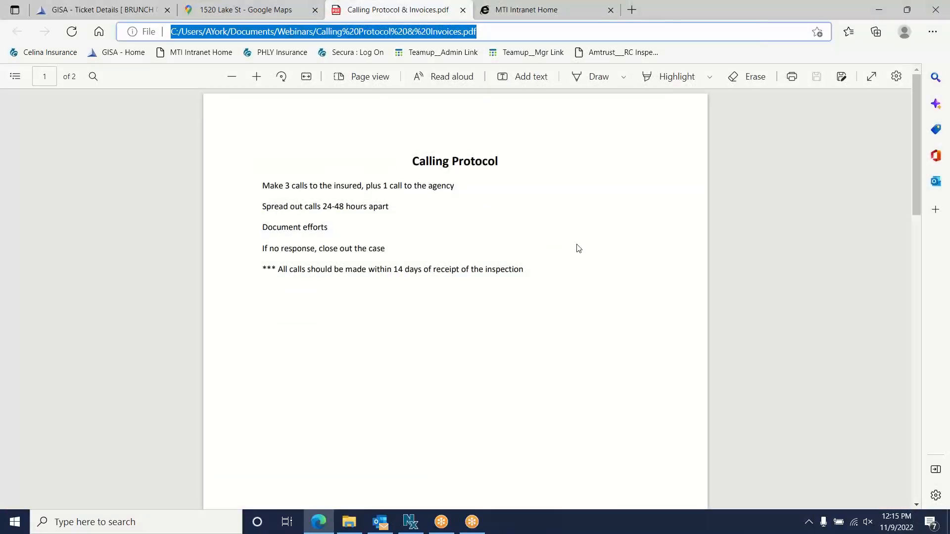
- Zoom the Calling Protocol PDF in three times to read its rules, then return to GISA
click(257, 77)
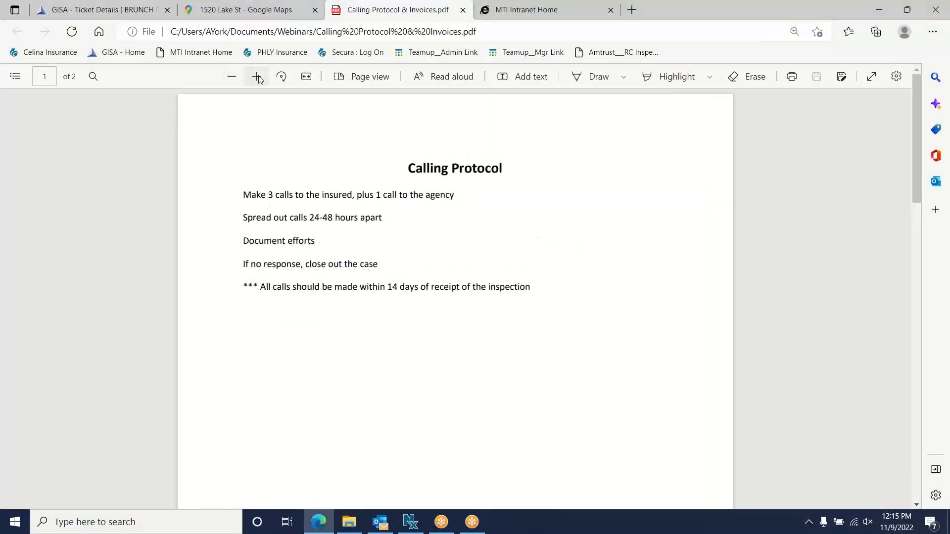
click(257, 77)
click(256, 77)
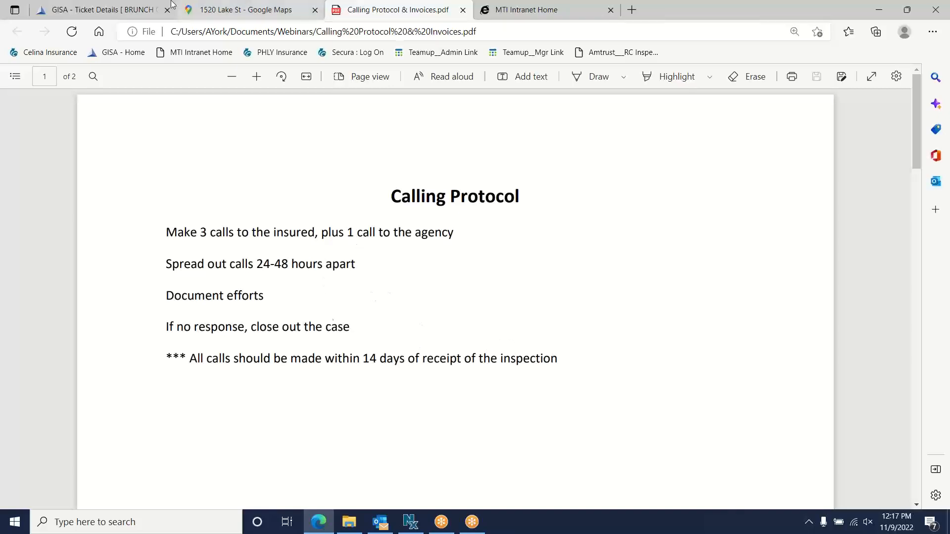
click(106, 9)
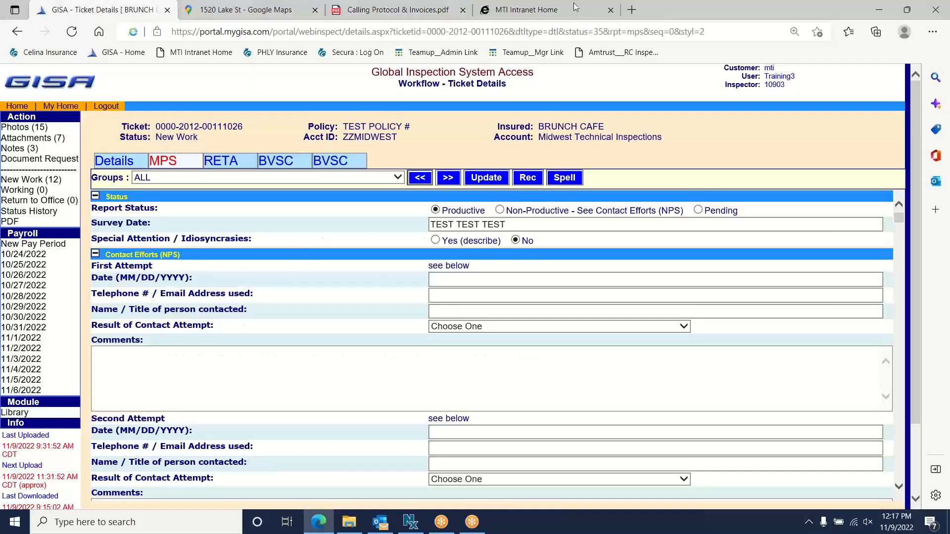
- Circle the Contact Efforts (NPS) heading in red, erase the mark, and collapse that section
mouse_move(187, 251)
mouse_down()
mouse_move(95, 241)
mouse_move(129, 264)
mouse_move(177, 238)
mouse_up()
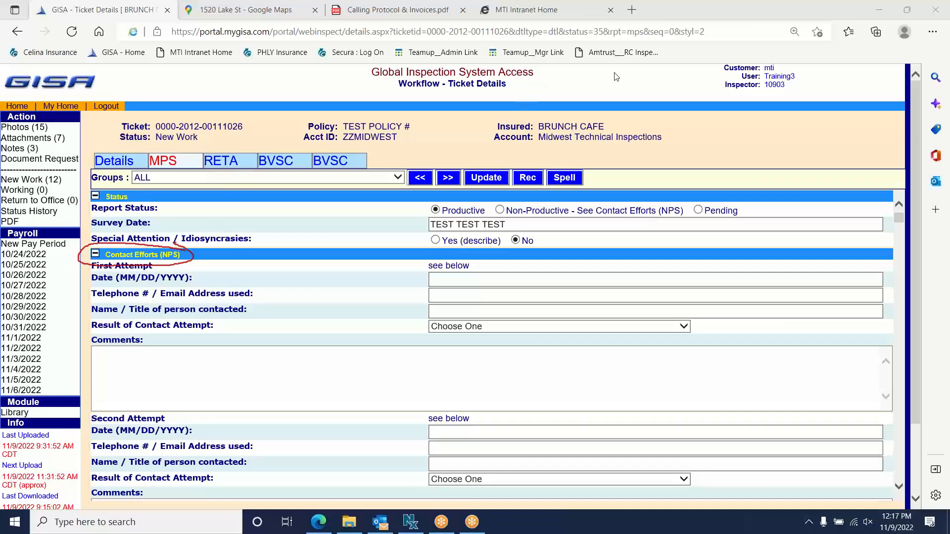
click(606, 96)
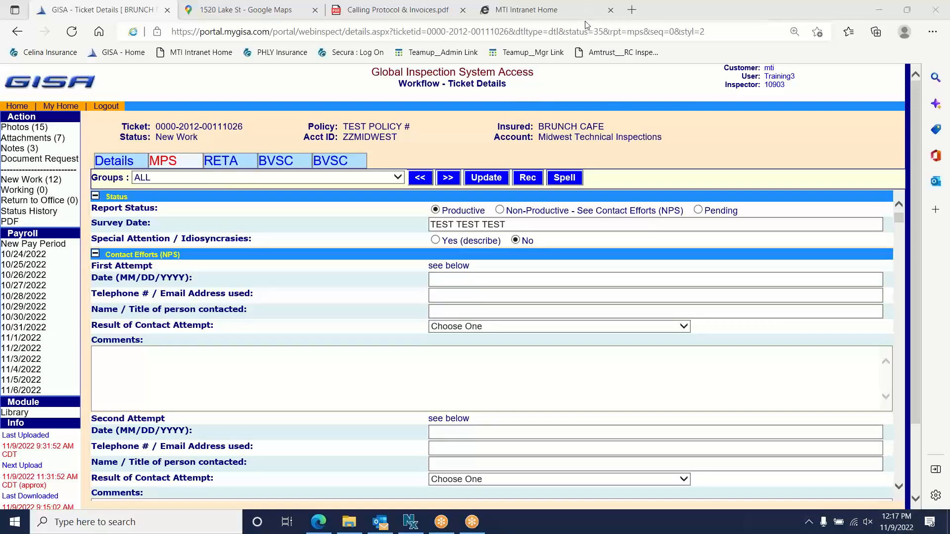
click(588, 25)
click(95, 255)
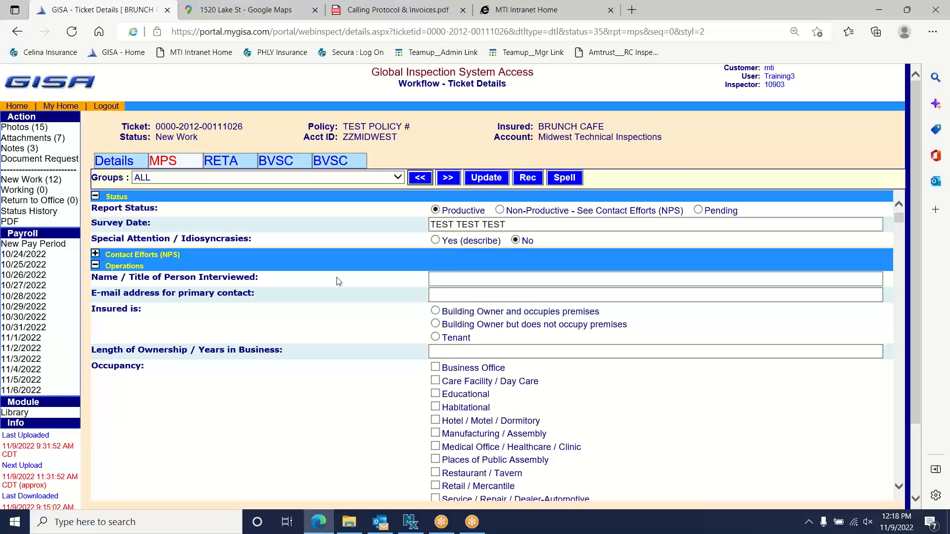
- Circle the Description of Operations label in red and write 'CL' beside it
scroll(332, 279, down, 4)
scroll(319, 277, down, 2)
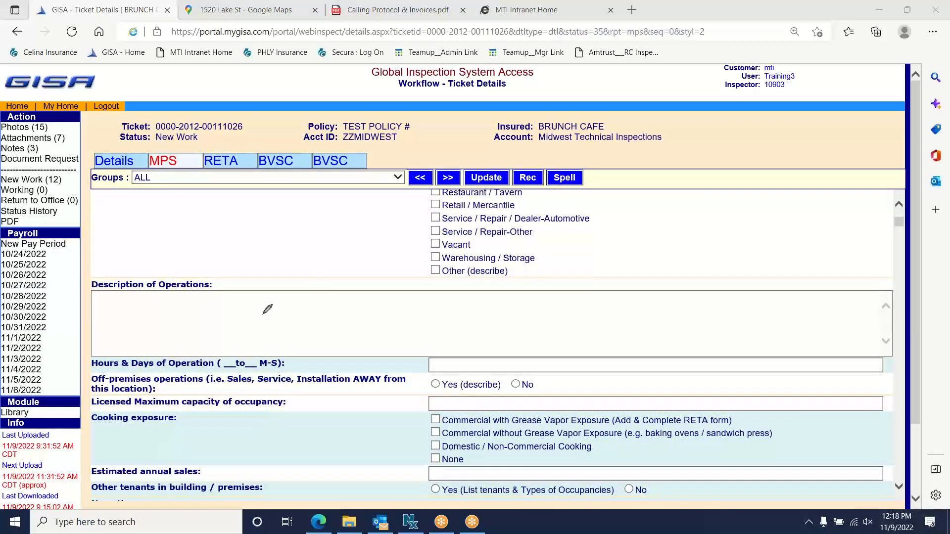
mouse_move(216, 277)
mouse_down()
mouse_move(98, 275)
mouse_move(110, 298)
mouse_move(220, 282)
mouse_up()
mouse_move(287, 257)
mouse_down()
mouse_move(284, 283)
mouse_move(330, 283)
mouse_up()
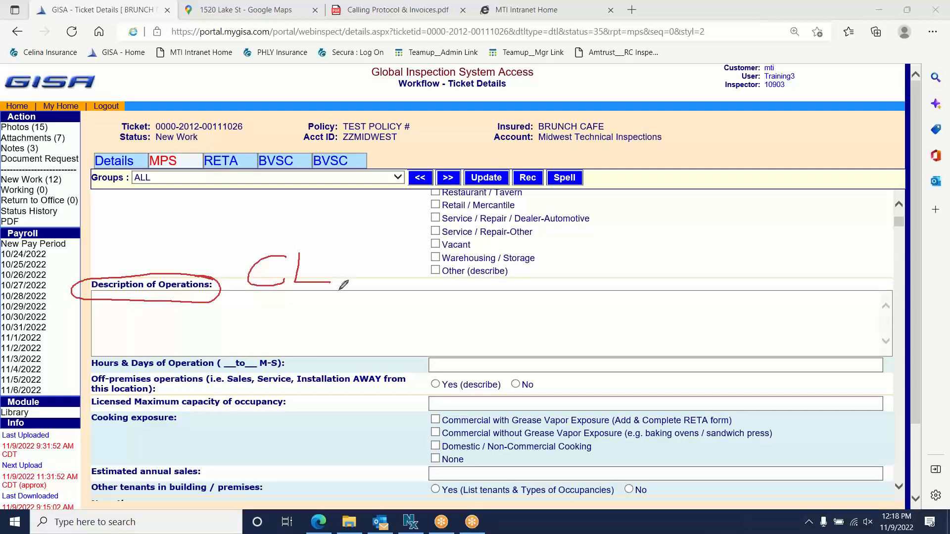
- Handwrite '1 paragraph on Biz' in the Description of Operations box, underlining 'Biz'
mouse_move(337, 325)
mouse_down()
mouse_move(361, 343)
mouse_move(384, 339)
mouse_up()
mouse_move(430, 312)
mouse_down()
mouse_move(428, 355)
mouse_move(429, 335)
mouse_move(476, 337)
mouse_up()
mouse_move(483, 336)
mouse_down()
mouse_move(503, 309)
mouse_move(522, 338)
mouse_move(532, 327)
mouse_move(528, 345)
mouse_move(564, 303)
mouse_move(575, 335)
mouse_move(579, 314)
mouse_move(605, 321)
mouse_up()
mouse_move(663, 305)
mouse_down()
mouse_move(649, 316)
mouse_move(663, 306)
mouse_up()
mouse_move(669, 305)
mouse_down()
mouse_move(670, 322)
mouse_move(685, 322)
mouse_up()
mouse_move(626, 338)
mouse_down()
mouse_move(633, 366)
mouse_move(639, 350)
mouse_move(657, 346)
mouse_move(665, 363)
mouse_move(692, 353)
mouse_up()
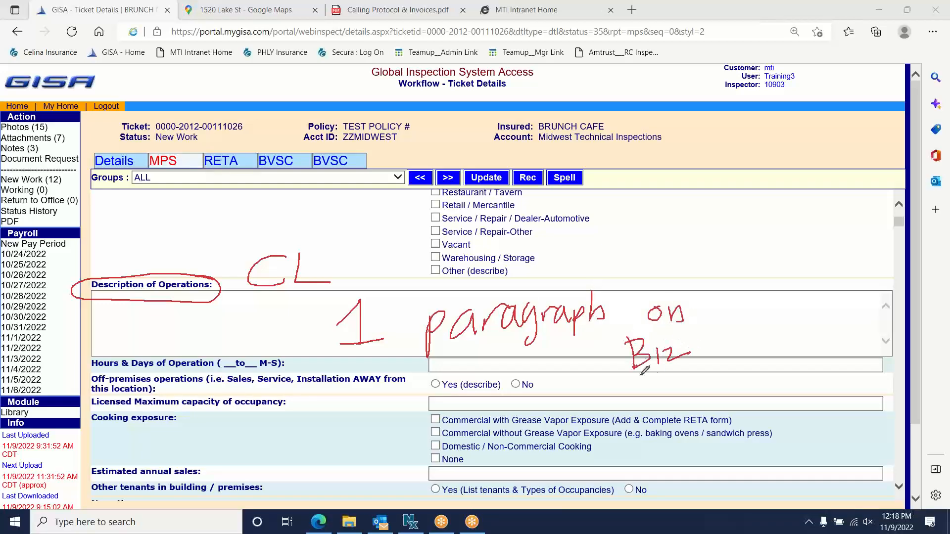
drag(630, 379, 689, 363)
- Erase the earlier red annotations and scroll down to the Narrative field
click(591, 86)
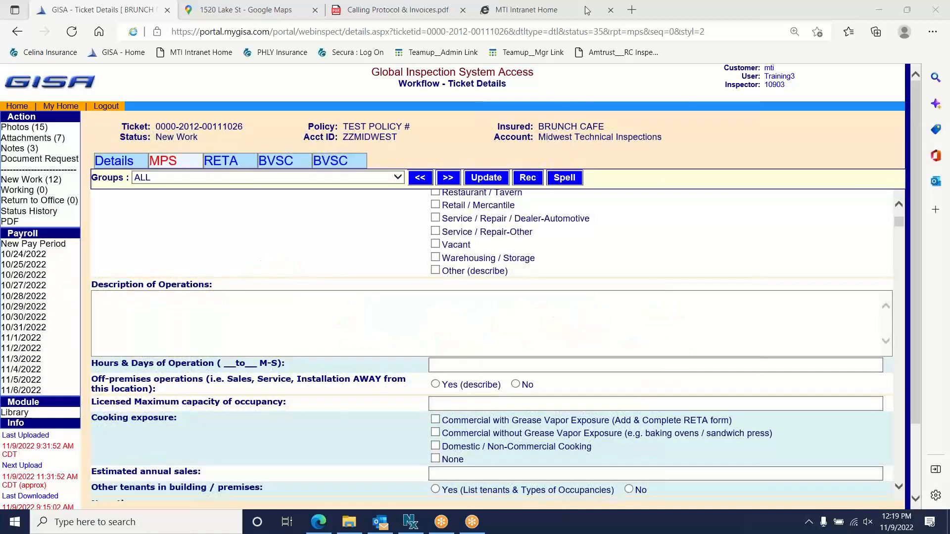
click(584, 23)
scroll(295, 294, down, 5)
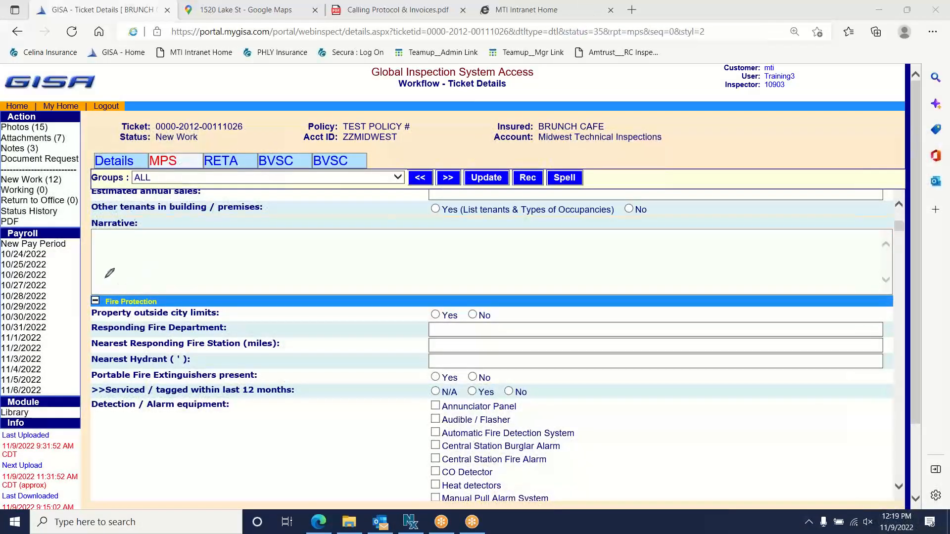
- Circle Narrative in red, draw an arrow up to Other tenants, and write 'No filler'
mouse_move(149, 218)
mouse_down()
mouse_move(79, 241)
mouse_move(149, 219)
mouse_move(127, 262)
mouse_move(265, 214)
mouse_move(278, 218)
mouse_up()
click(251, 227)
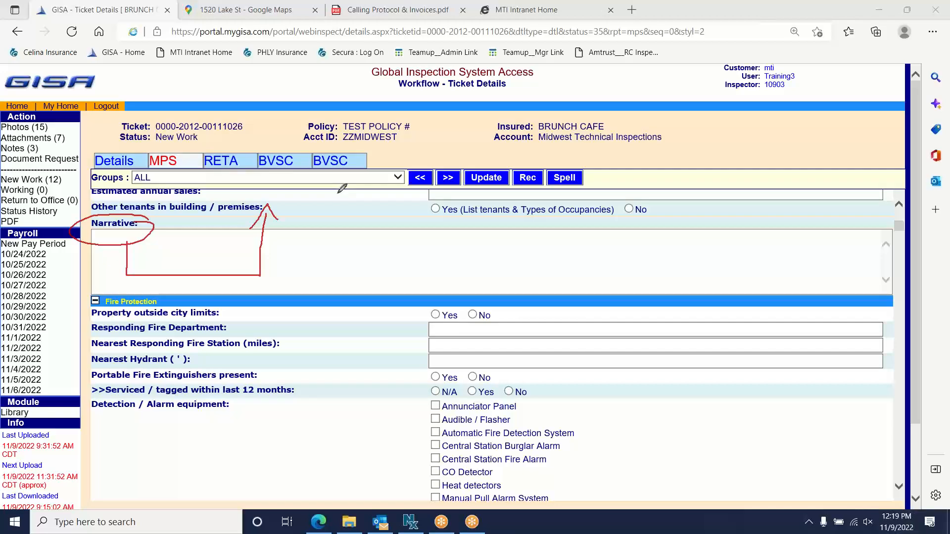
mouse_move(317, 281)
mouse_down()
mouse_move(342, 289)
mouse_move(350, 246)
mouse_move(357, 272)
mouse_move(425, 255)
mouse_move(422, 285)
mouse_up()
mouse_move(435, 248)
mouse_down()
mouse_move(433, 285)
mouse_move(469, 271)
mouse_move(475, 286)
mouse_move(487, 266)
mouse_up()
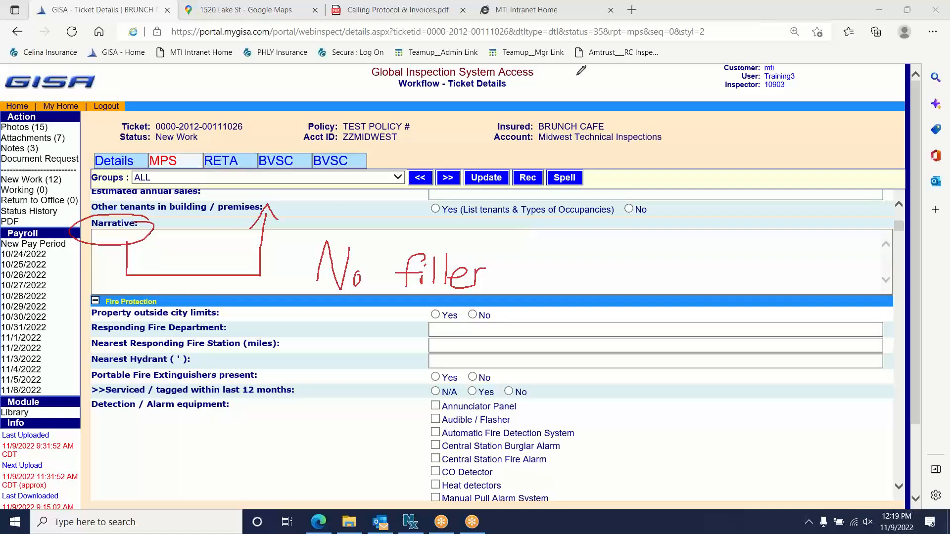
- Clear annotations and collapse Fire Protection, Premises, Common Hazards, Premises Liability, Crime, All Risk, General Exposures
click(600, 86)
click(594, 5)
click(595, 20)
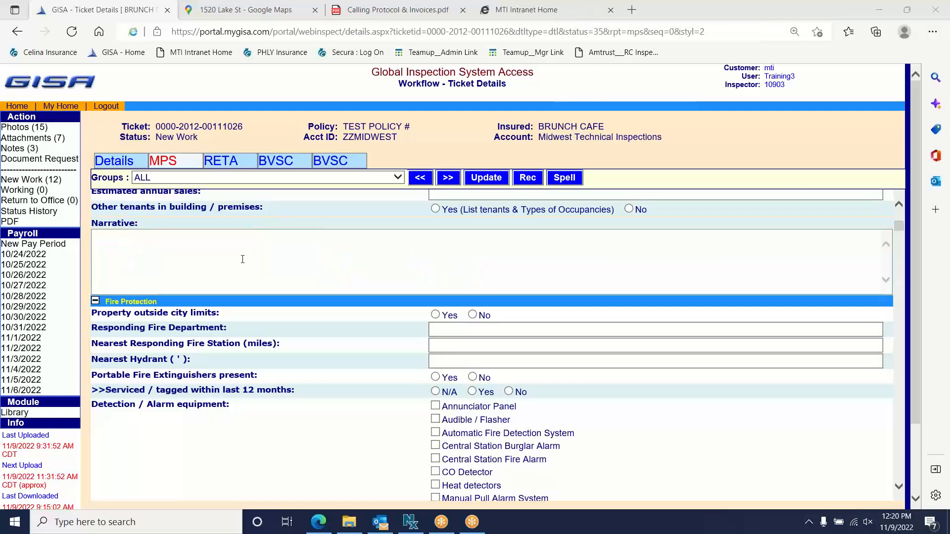
click(95, 301)
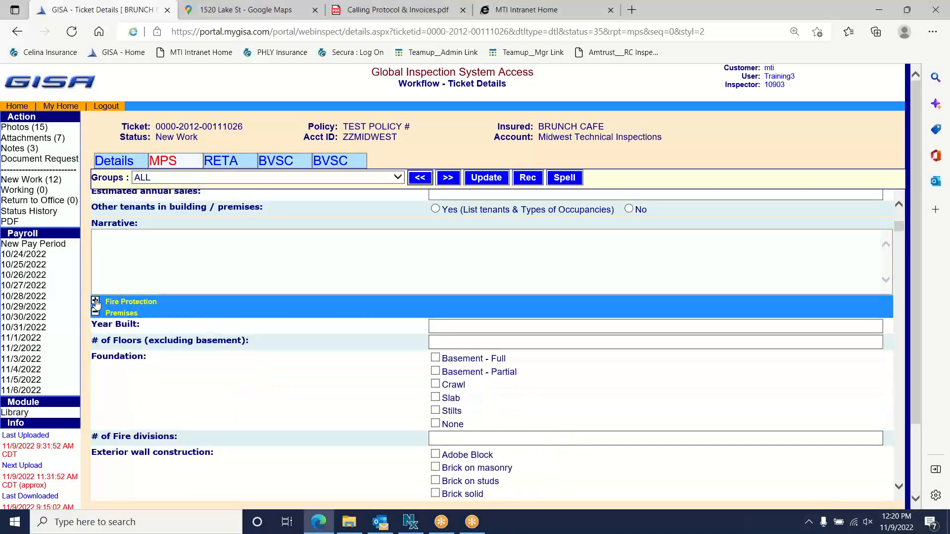
click(96, 301)
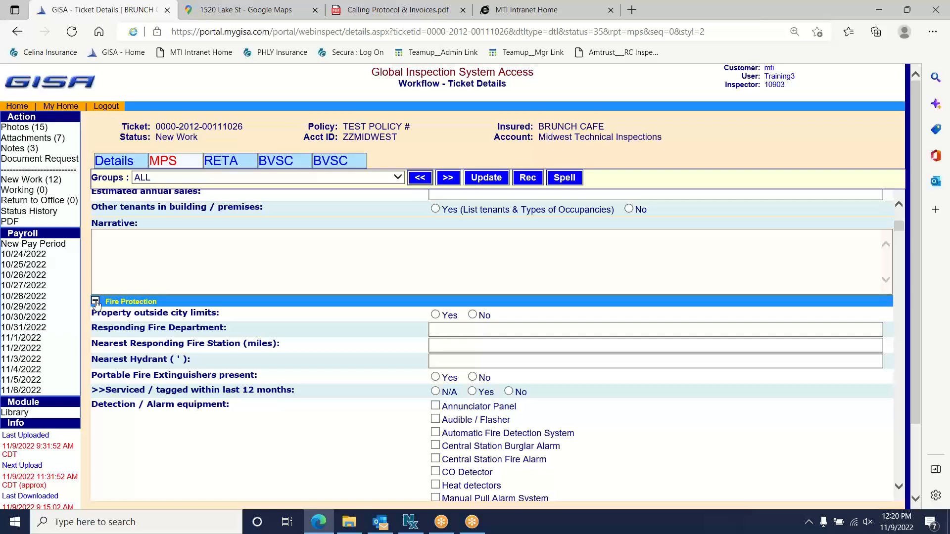
click(96, 302)
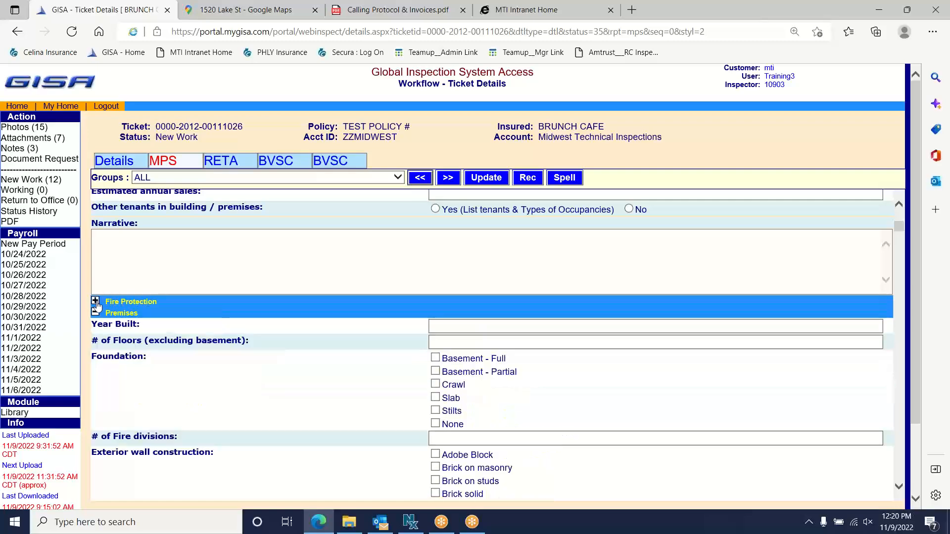
click(96, 313)
click(95, 324)
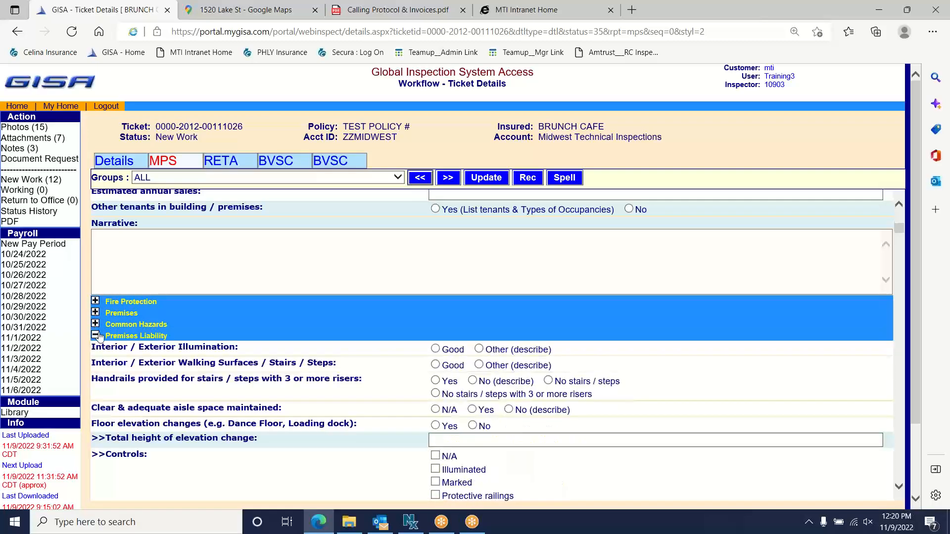
click(95, 336)
click(97, 348)
click(96, 359)
click(96, 370)
- Circle the Apartment / Condo Operational Exposures header in red and sketch curves toward the checklist
scroll(154, 325, down, 3)
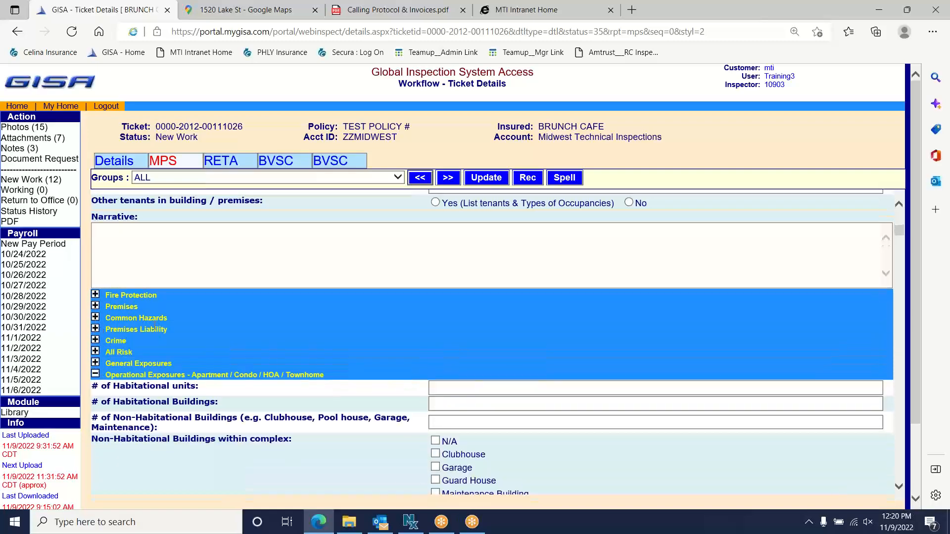
click(597, 8)
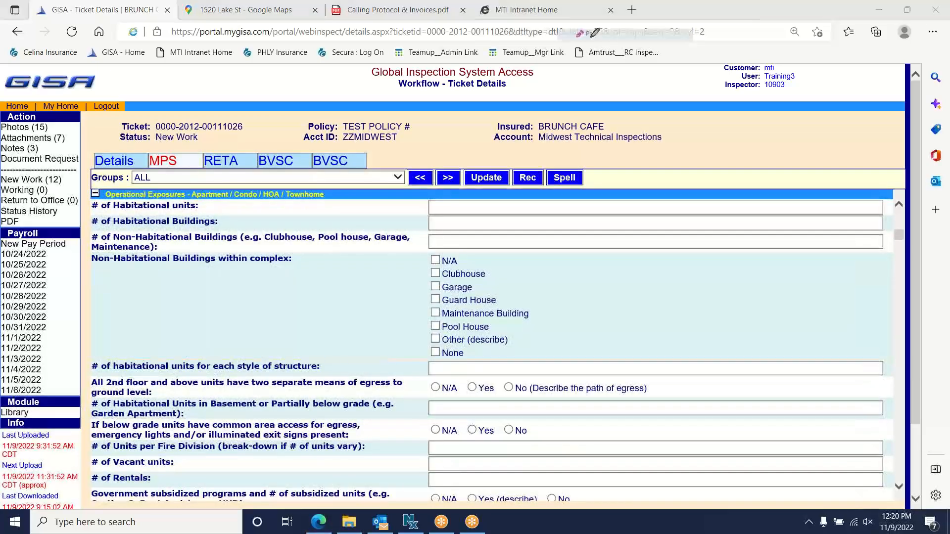
mouse_move(189, 189)
mouse_down()
mouse_move(97, 187)
mouse_move(93, 199)
mouse_move(185, 199)
mouse_move(197, 183)
mouse_up()
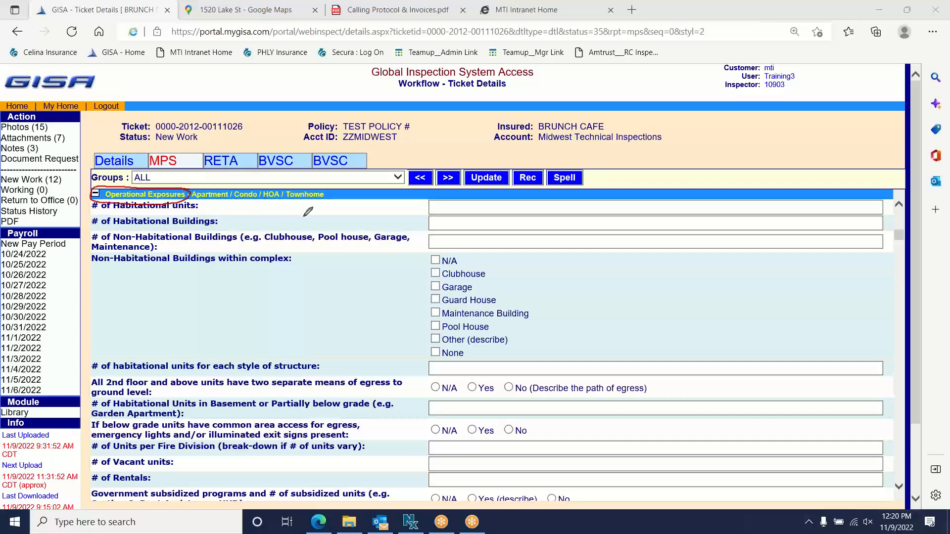
mouse_move(346, 176)
mouse_down()
mouse_move(364, 165)
mouse_move(366, 265)
mouse_up()
drag(387, 190, 409, 265)
drag(438, 173, 439, 277)
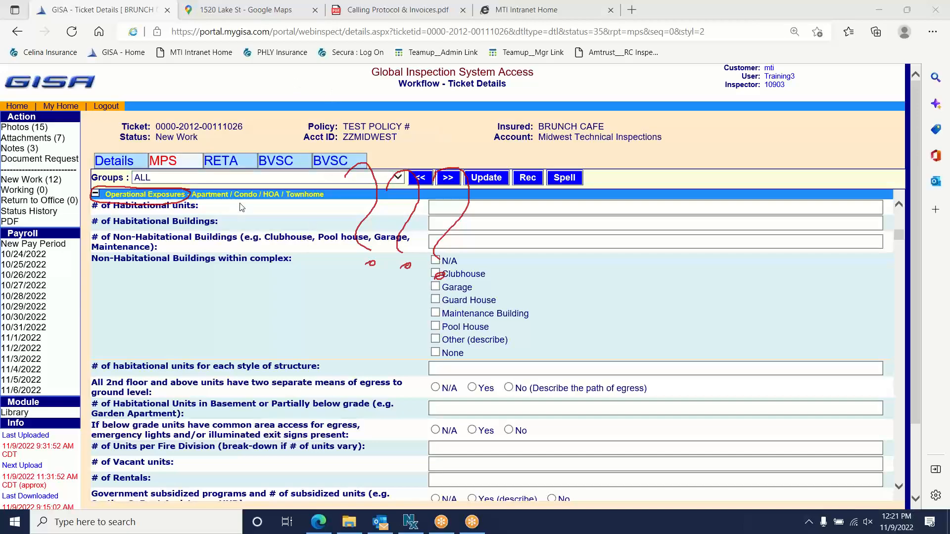
drag(326, 191, 266, 198)
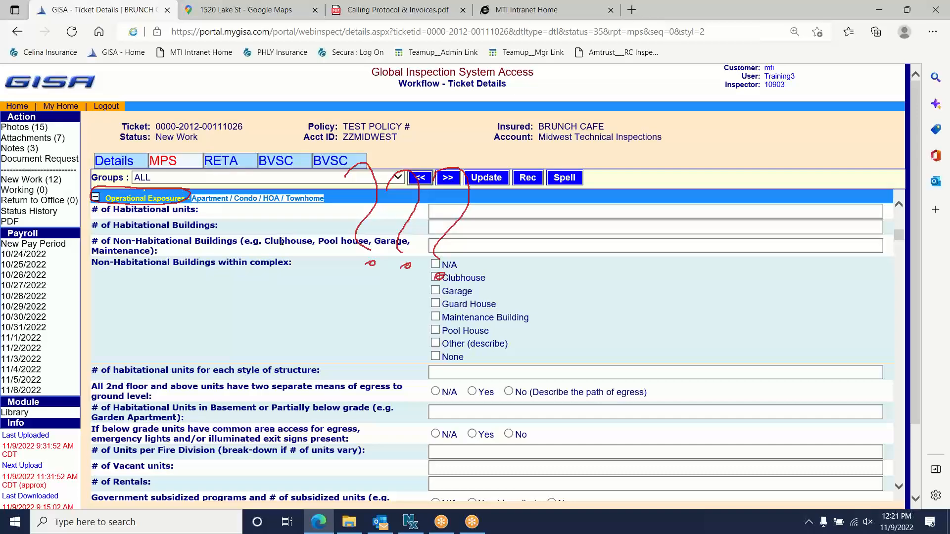
- Collapse the Apartment / Condo, Auto Service, Auto Sales, Cannabis, Compressed Gas and Daycare sections
click(280, 216)
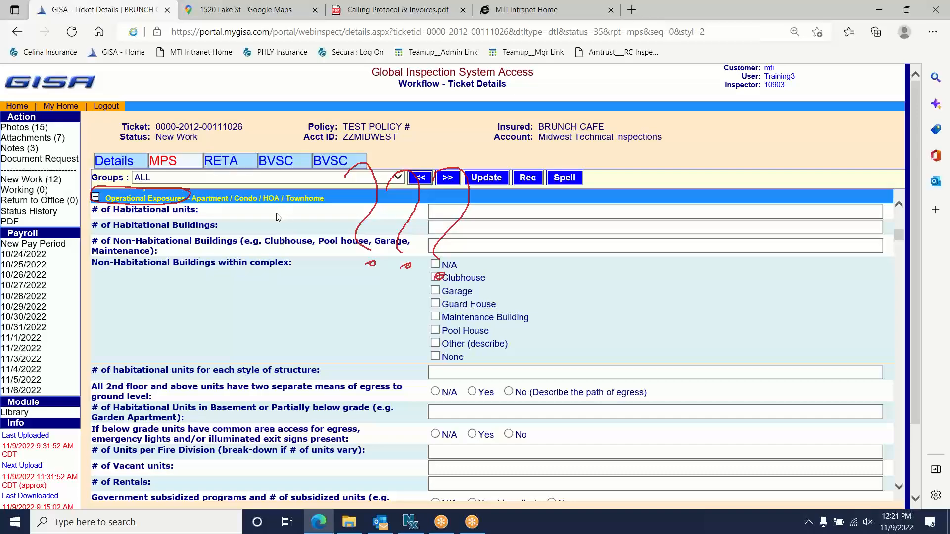
click(96, 198)
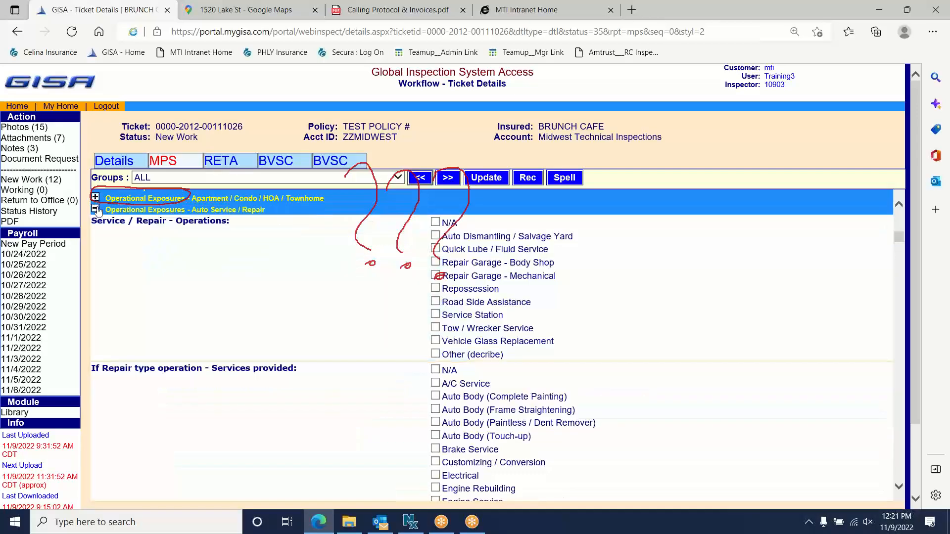
click(95, 210)
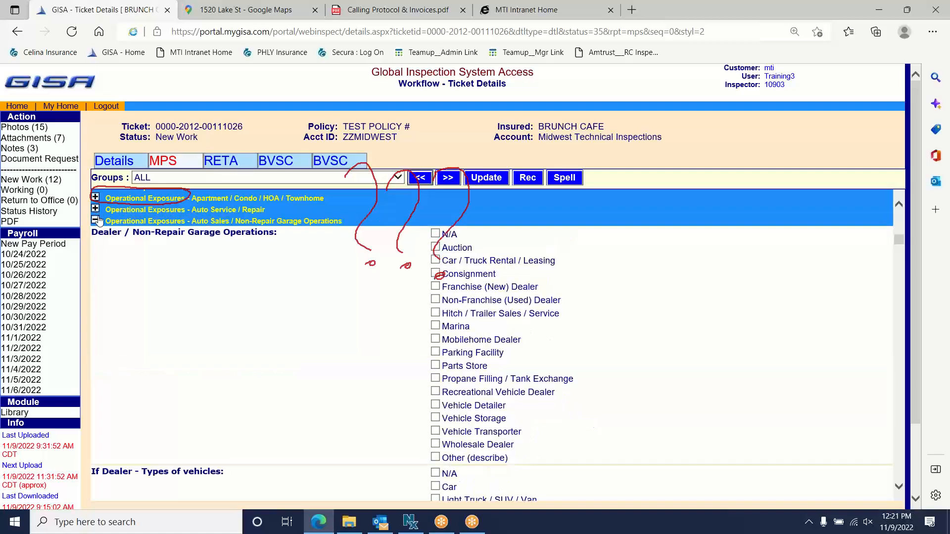
click(95, 222)
click(96, 233)
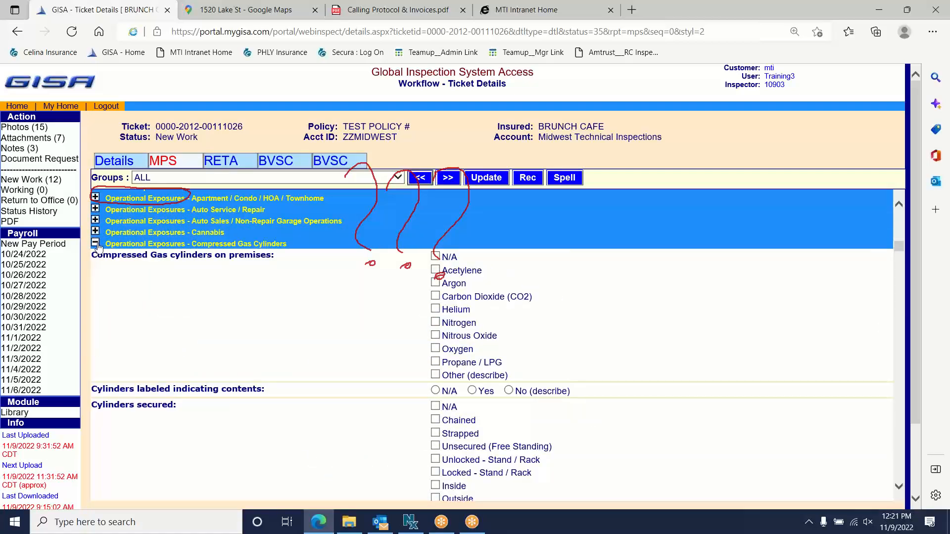
click(95, 244)
click(95, 255)
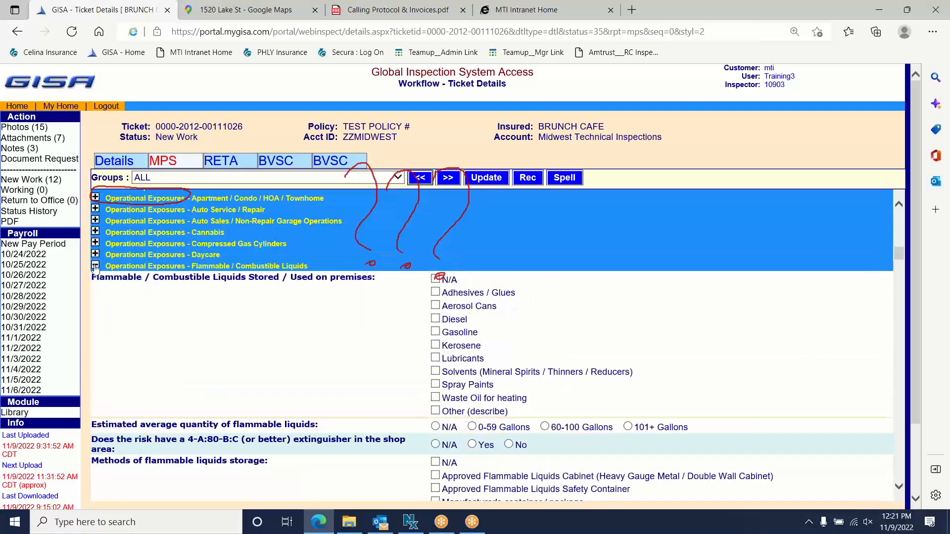
- Collapse Flammable Liquids through Warehouse / Storage sections, leaving Woodworking expanded
click(96, 266)
click(96, 277)
click(95, 289)
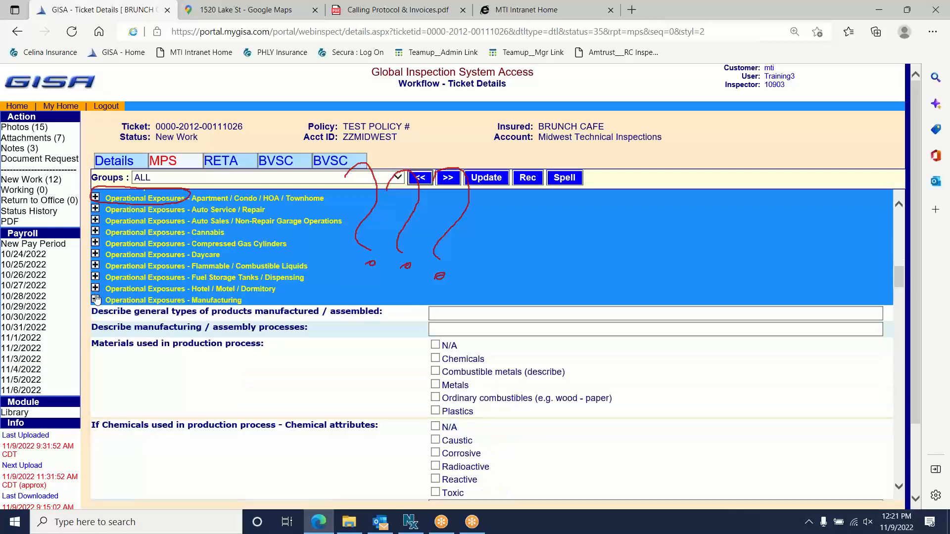
click(96, 300)
click(96, 323)
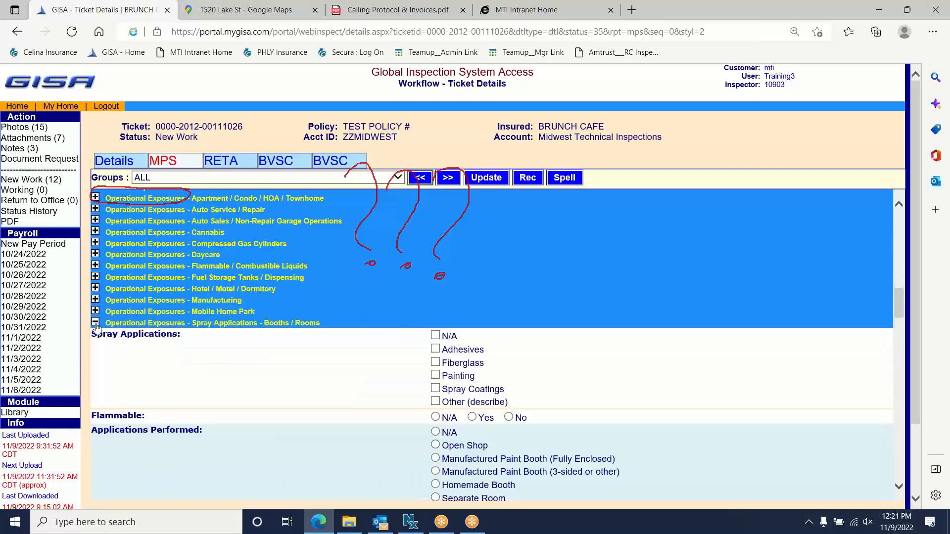
click(96, 334)
click(95, 344)
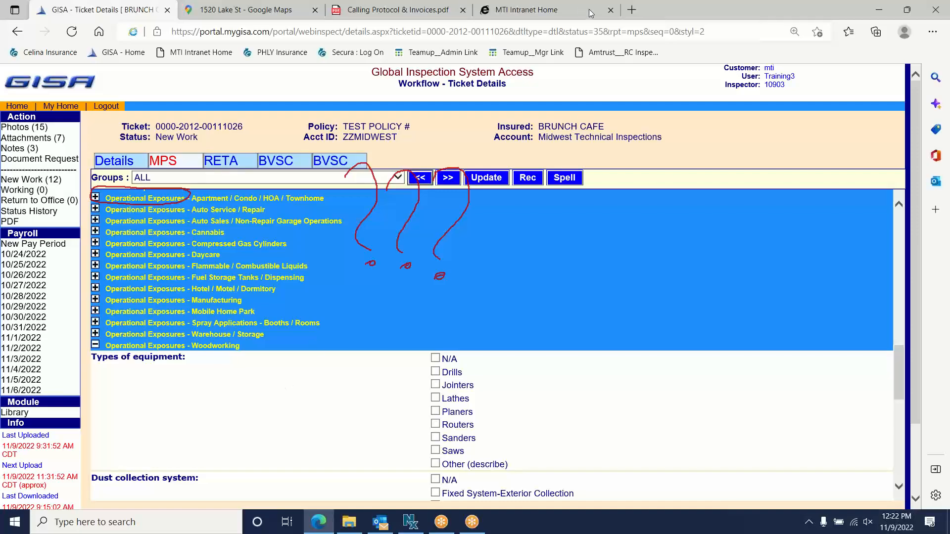
- Collapse the Woodworking operational-exposure section so the Losses and Summary questions show
click(590, 24)
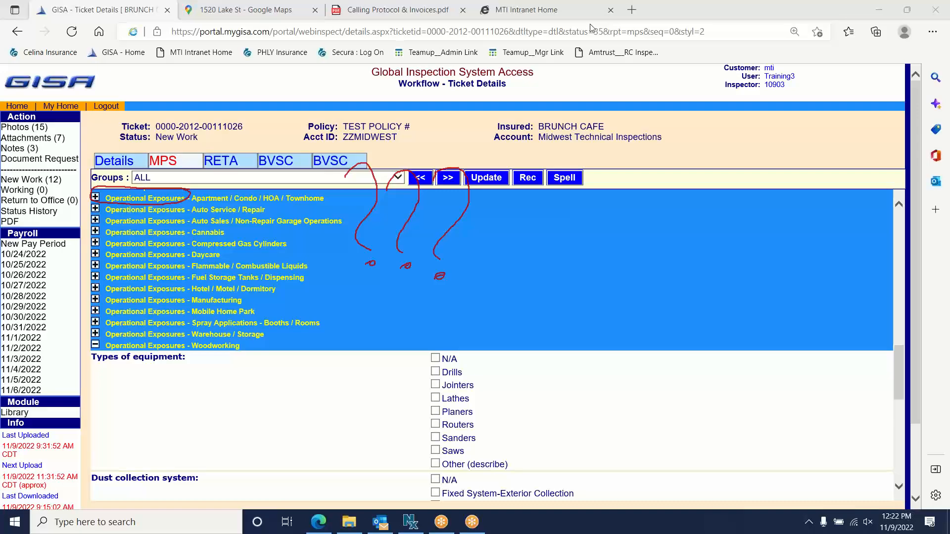
click(95, 345)
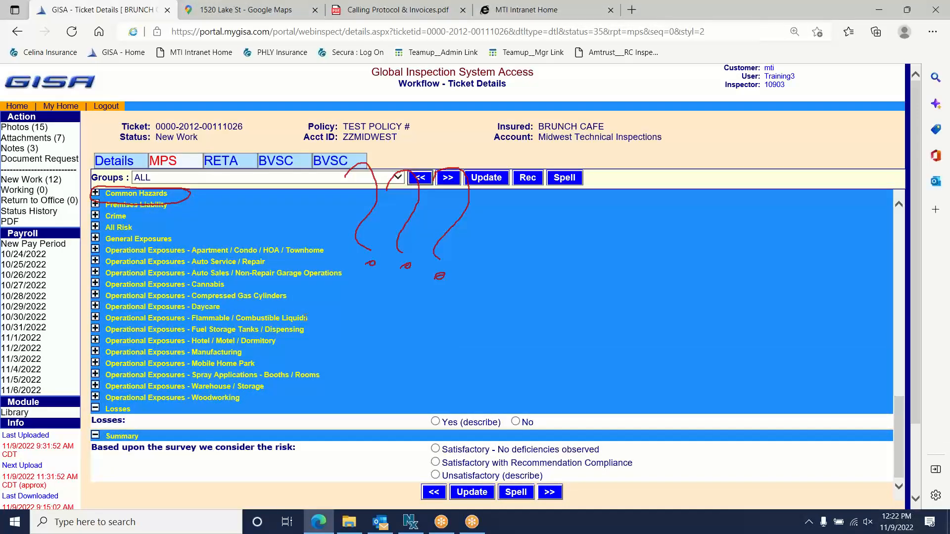
click(583, 3)
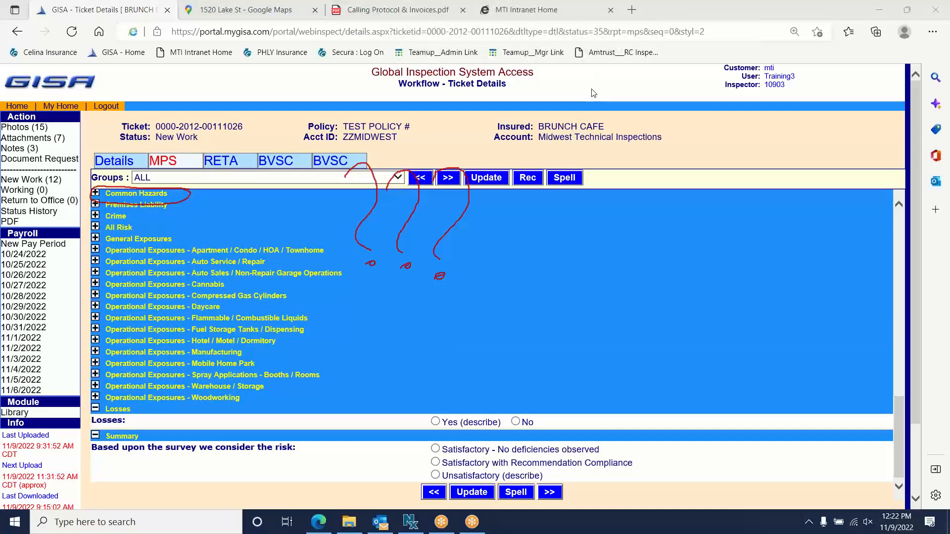
click(592, 89)
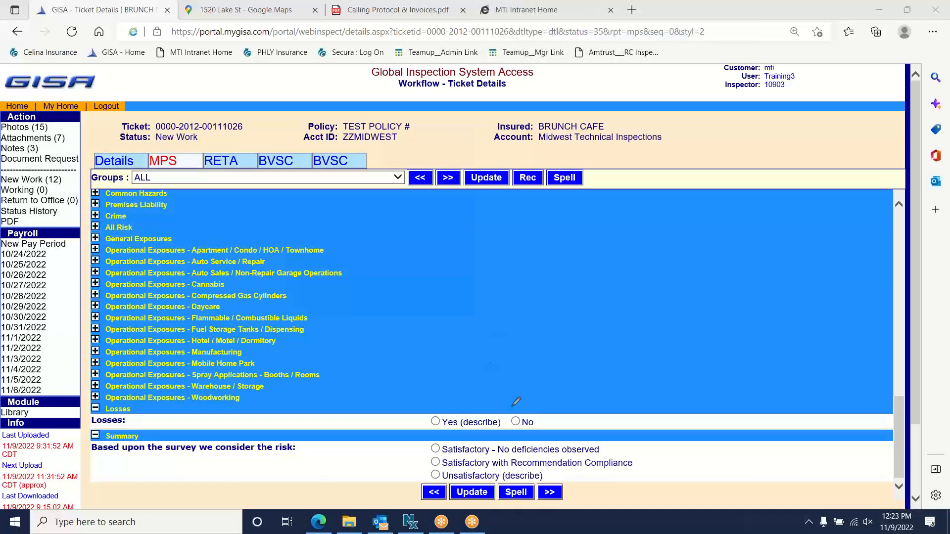
mouse_move(640, 442)
mouse_down()
mouse_move(520, 430)
mouse_move(594, 478)
mouse_move(623, 437)
mouse_up()
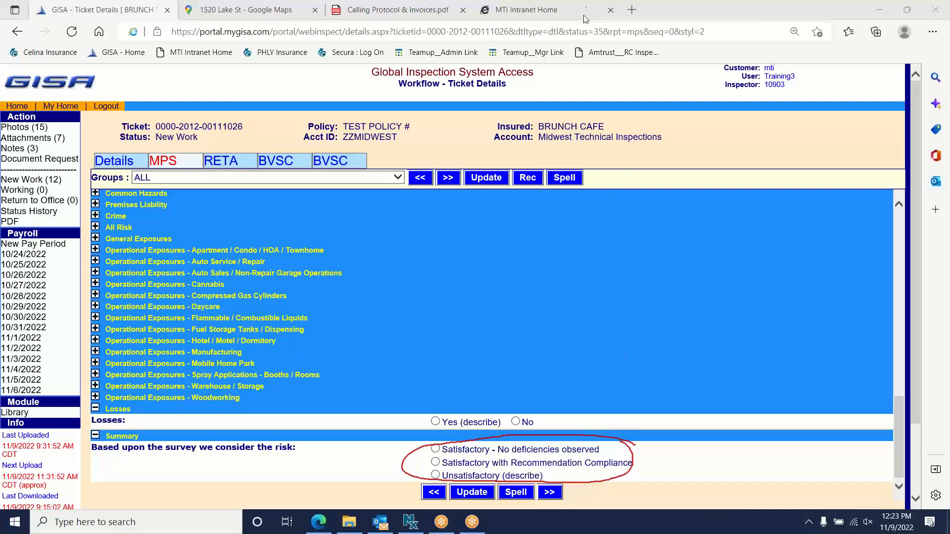
click(593, 99)
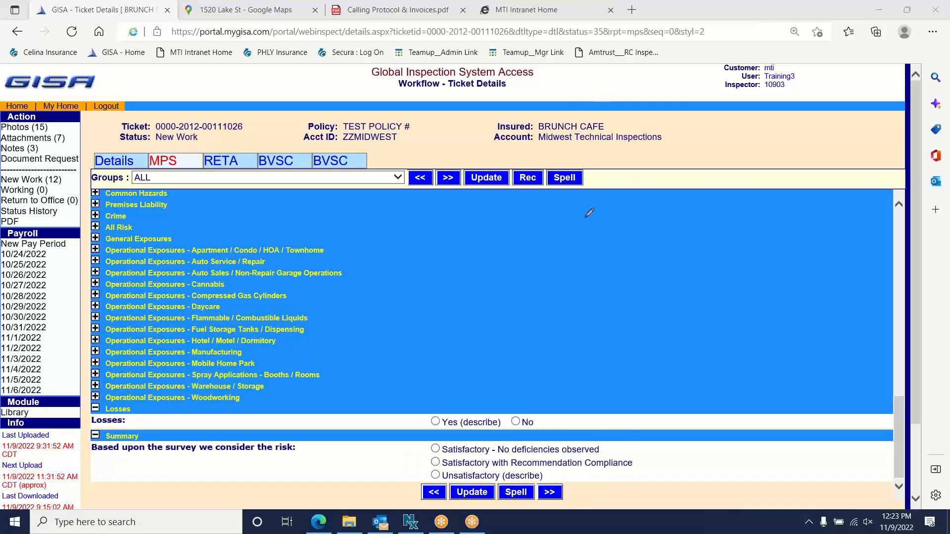
mouse_move(590, 165)
mouse_down()
mouse_move(372, 198)
mouse_move(642, 184)
mouse_move(576, 158)
mouse_up()
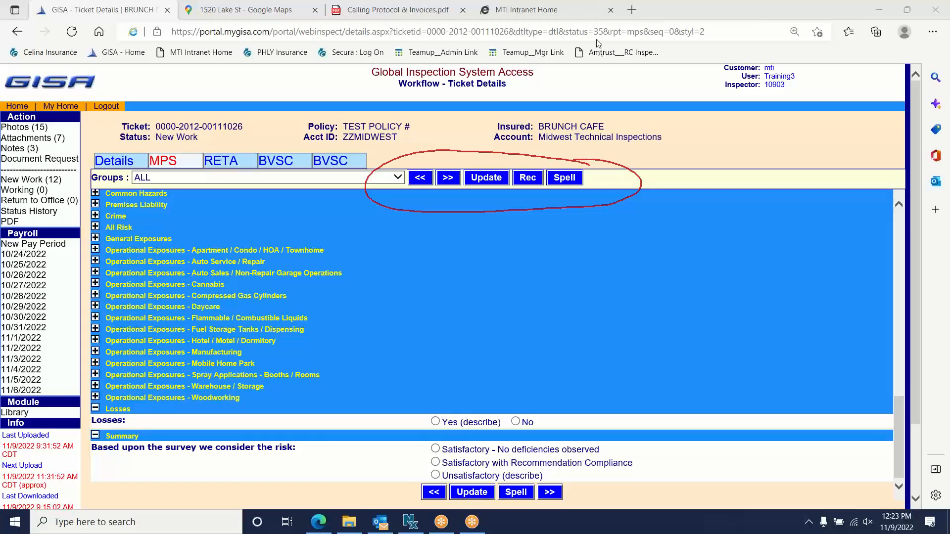
click(604, 93)
mouse_move(473, 148)
mouse_down()
mouse_move(465, 166)
mouse_move(481, 150)
mouse_move(486, 165)
mouse_move(497, 150)
mouse_move(498, 162)
mouse_move(504, 155)
mouse_up()
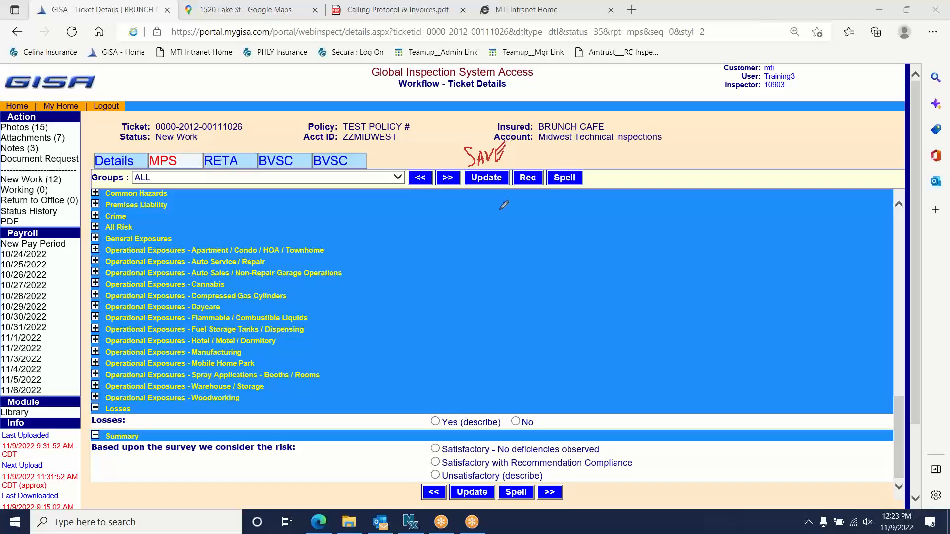
click(602, 93)
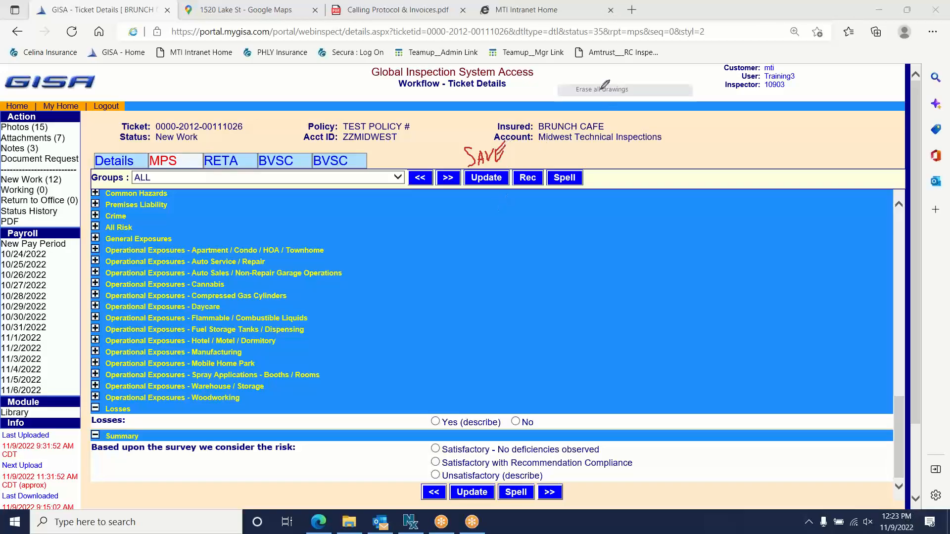
mouse_move(468, 170)
mouse_down()
mouse_move(458, 159)
mouse_move(398, 171)
mouse_move(468, 190)
mouse_move(465, 165)
mouse_up()
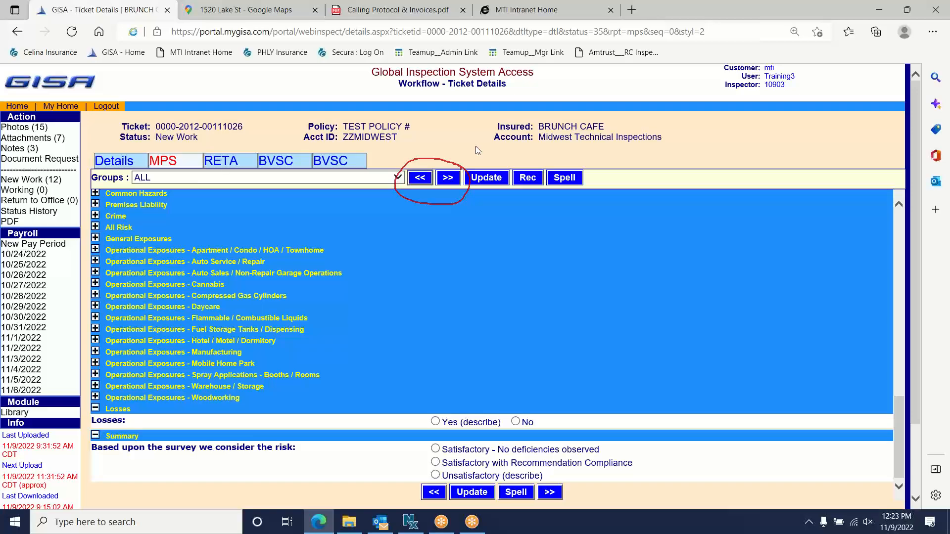
click(580, 11)
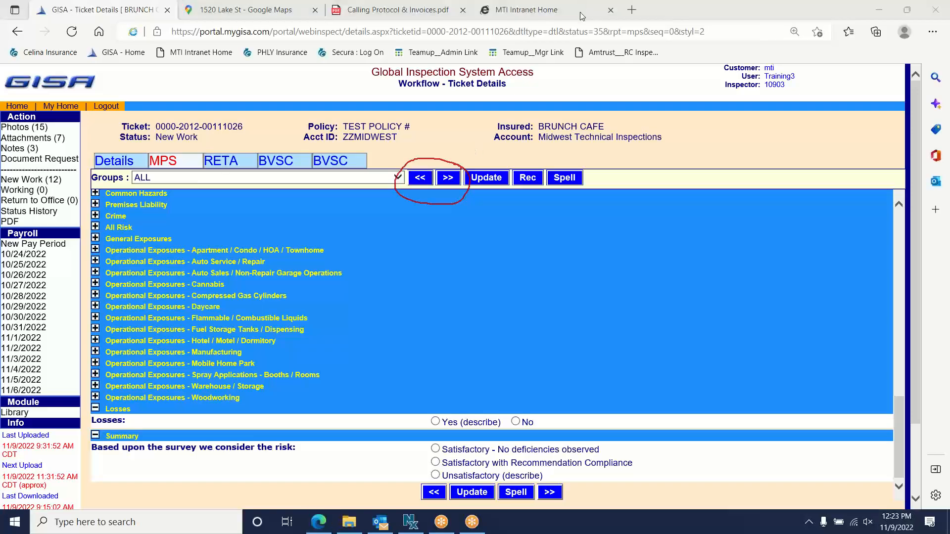
click(583, 32)
drag(154, 172, 183, 143)
click(592, 92)
- Dismiss the unsaved-data prompt and show only the Status group of the MPS form
click(208, 175)
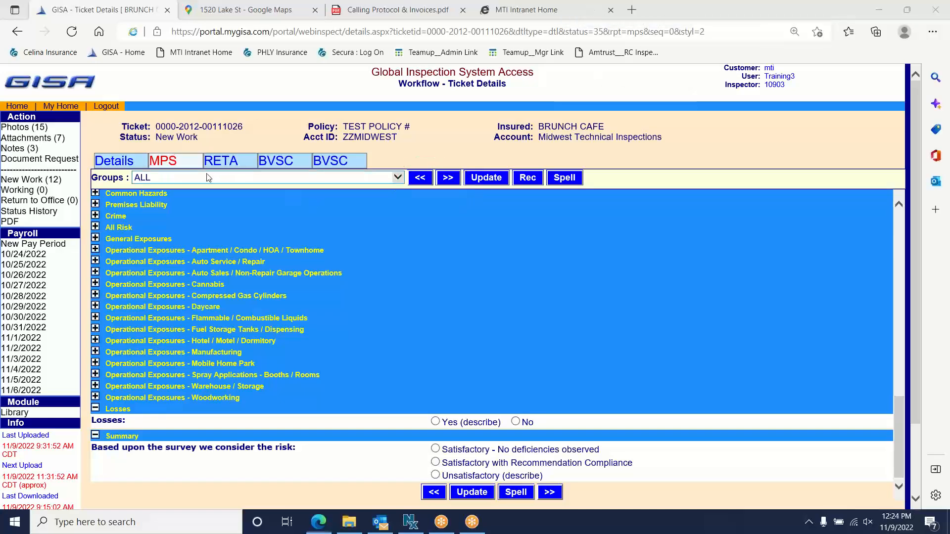
click(551, 307)
click(232, 178)
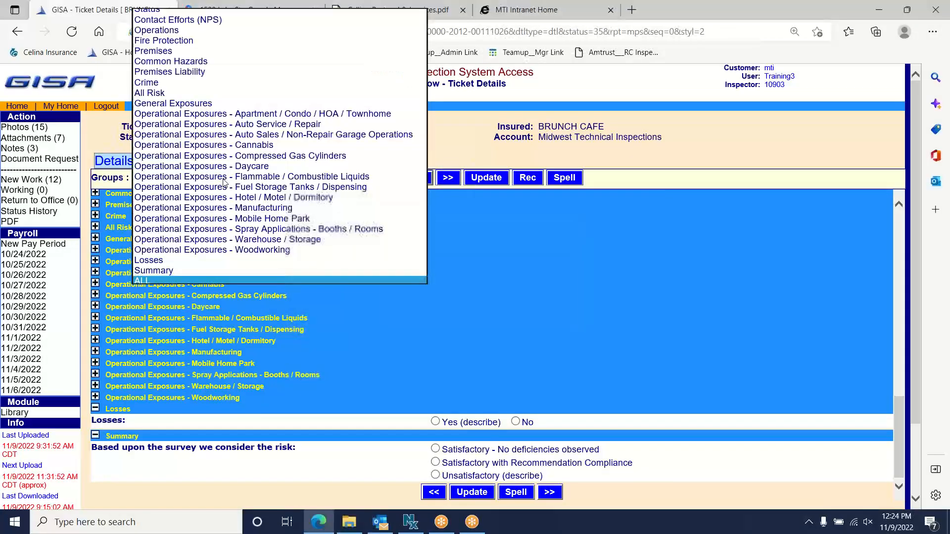
click(175, 9)
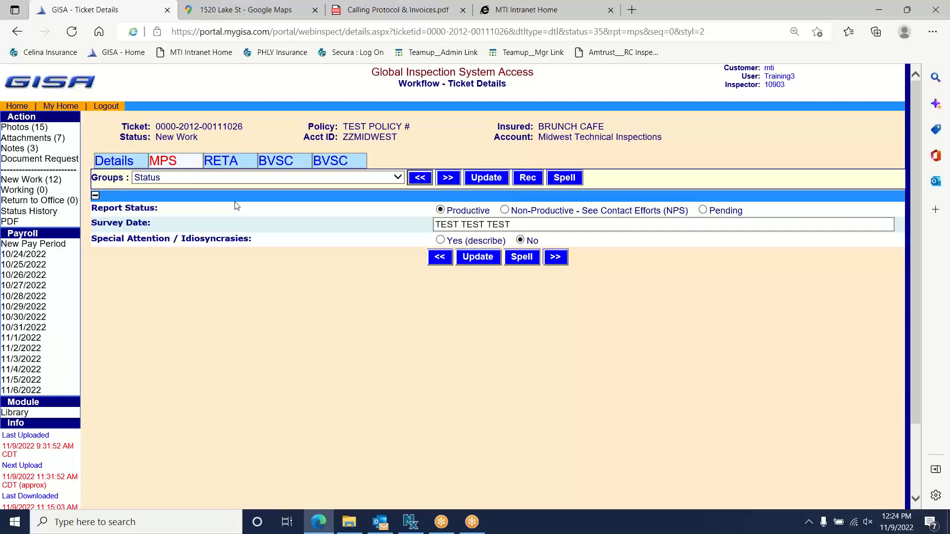
- Step through Contact Efforts, Operations and Fire Protection, then show ALL groups again
click(448, 179)
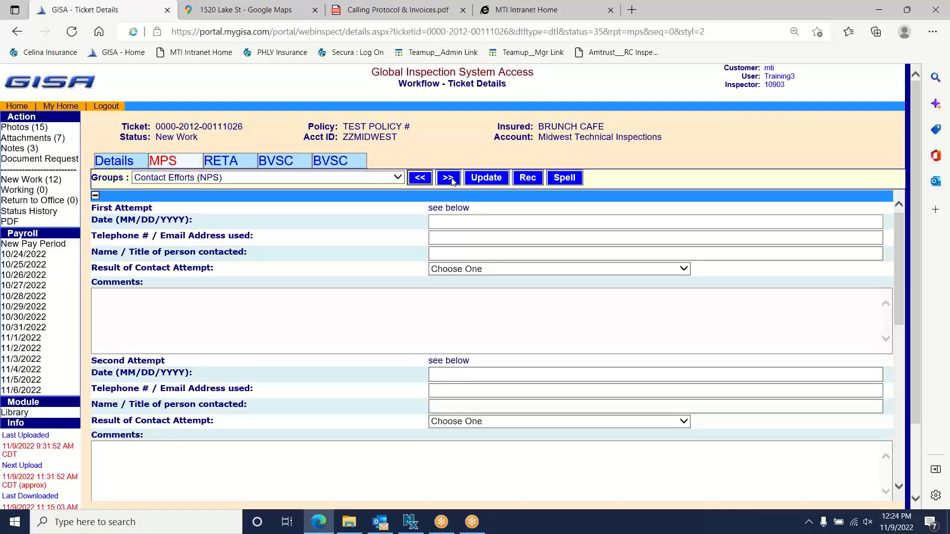
click(448, 179)
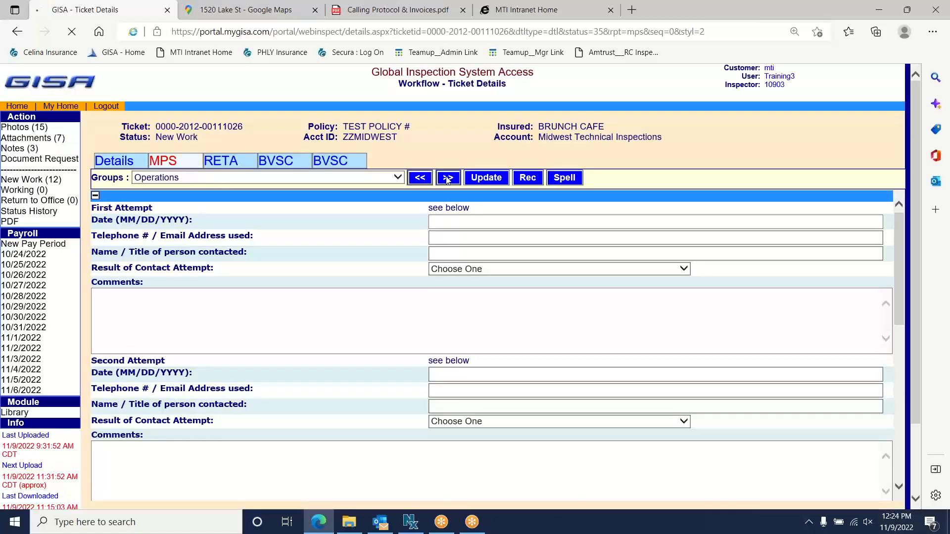
scroll(319, 263, down, 6)
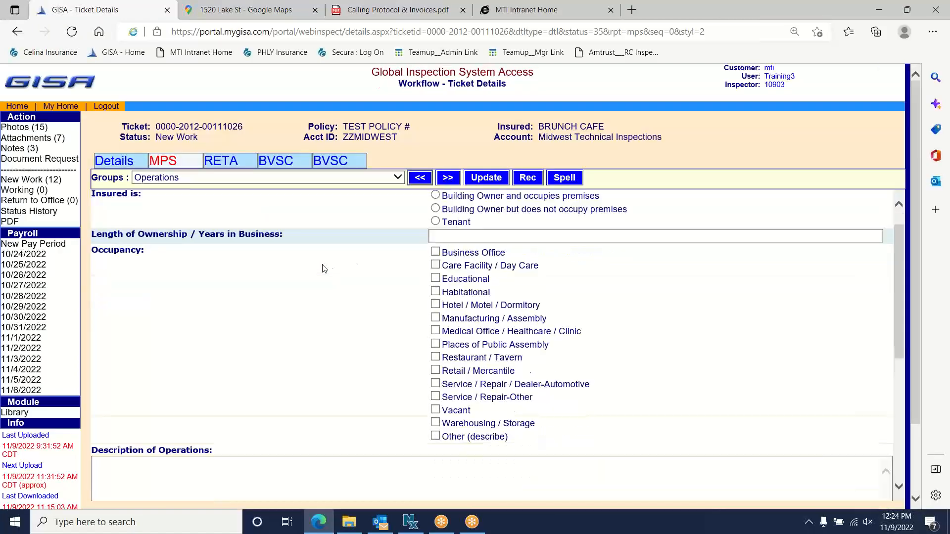
scroll(319, 263, down, 3)
scroll(320, 264, up, 10)
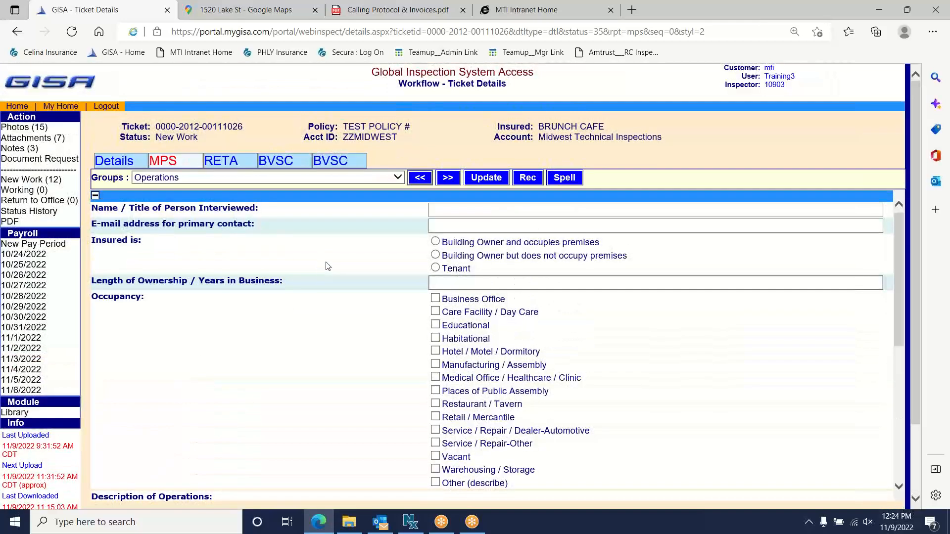
click(448, 177)
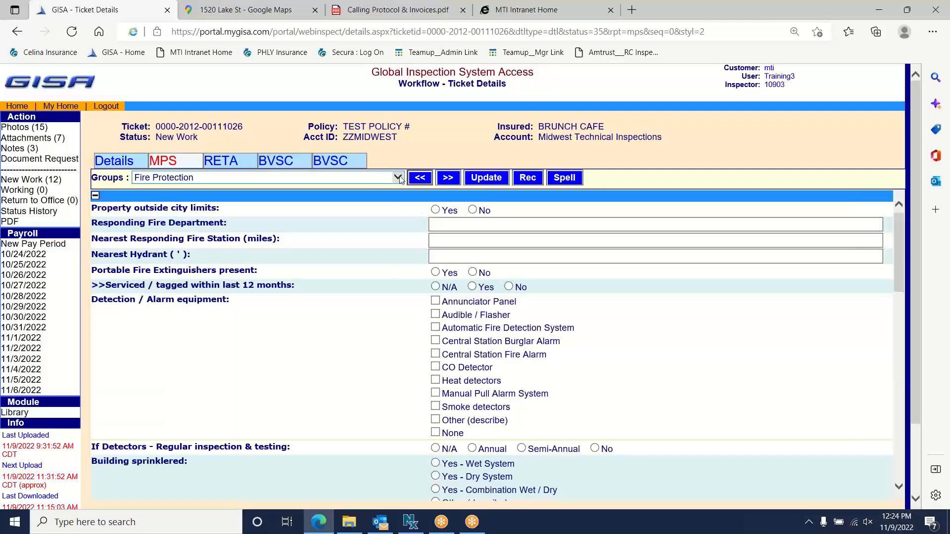
click(398, 178)
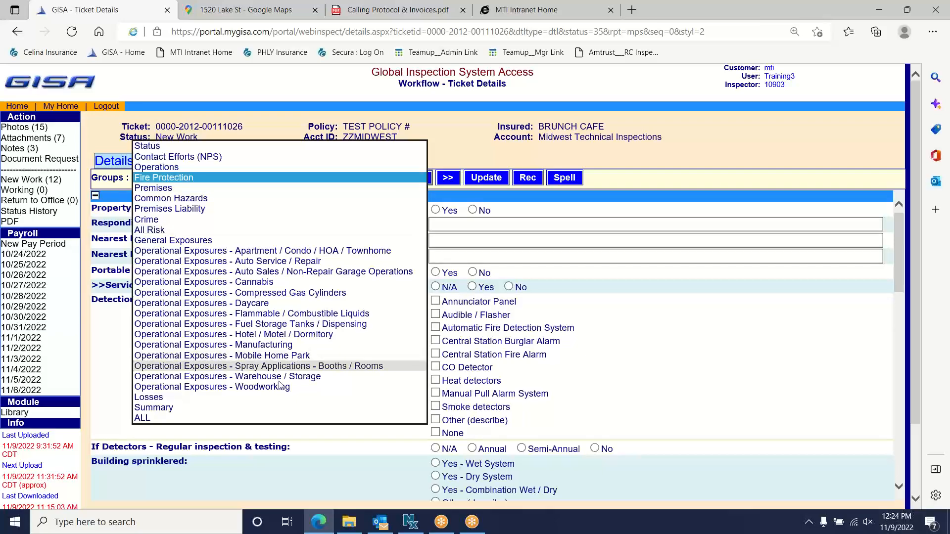
click(228, 417)
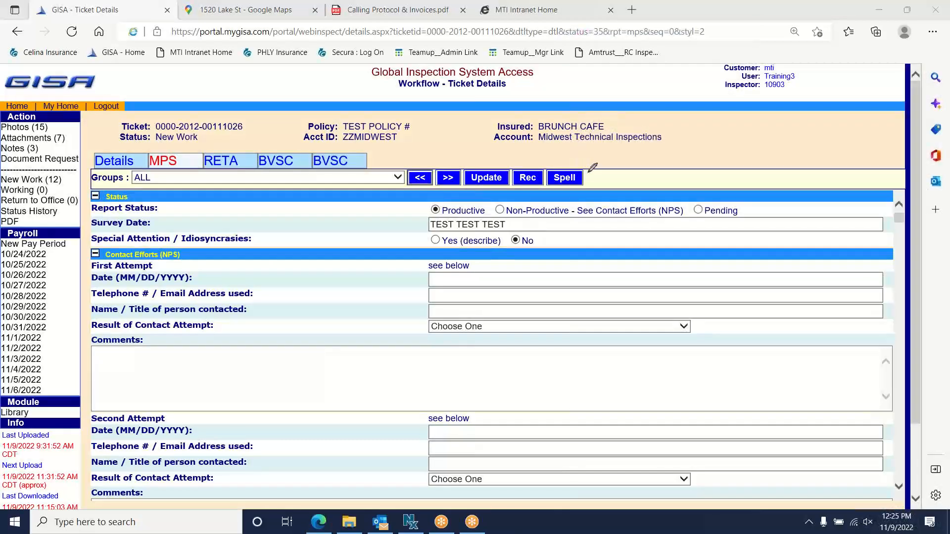
mouse_move(592, 168)
mouse_down()
mouse_move(564, 157)
mouse_move(583, 165)
mouse_up()
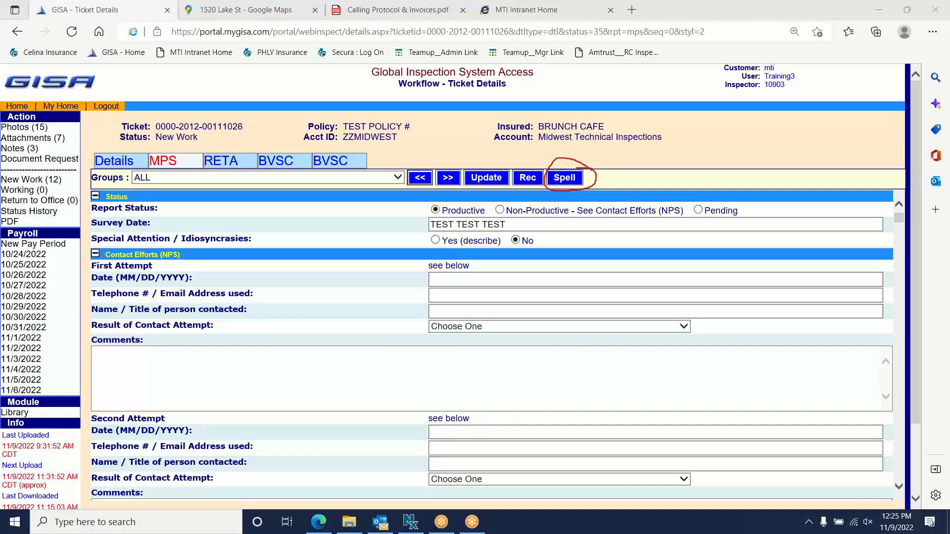
scroll(182, 266, down, 10)
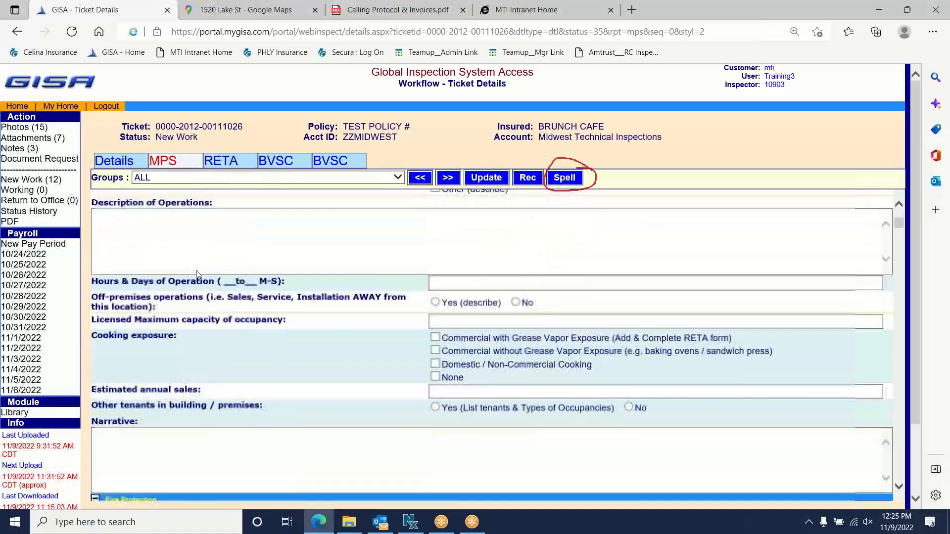
scroll(199, 297, up, 2)
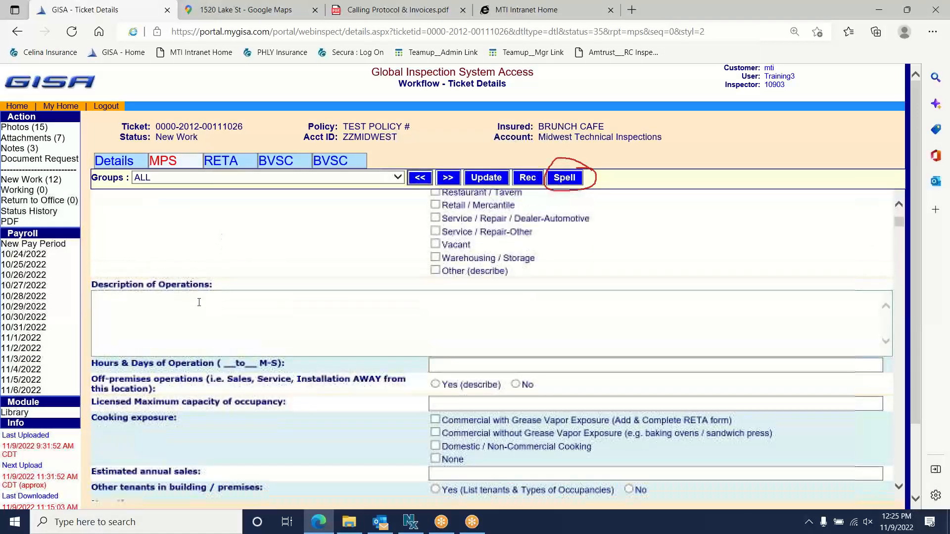
click(199, 302)
text(quu)
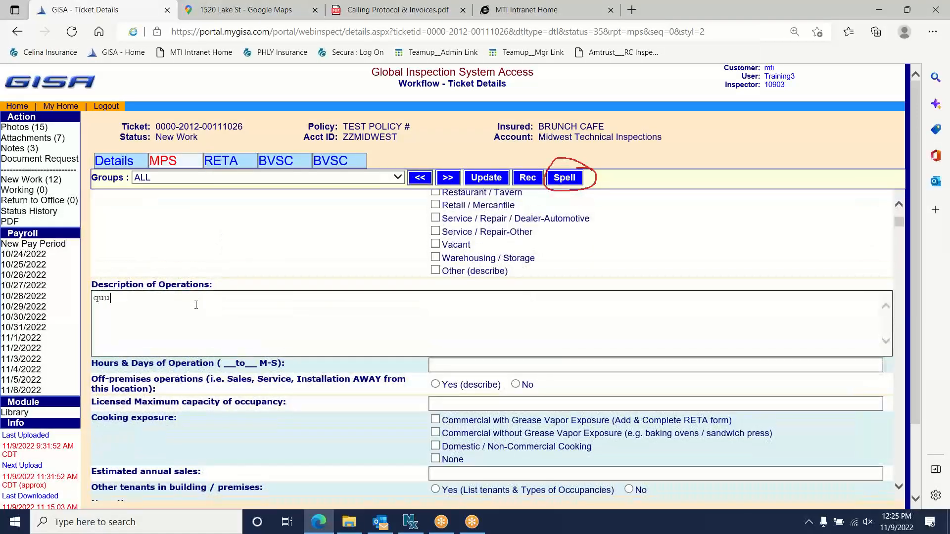
key(BackSpace)
text(estionnaire quuessiionaire)
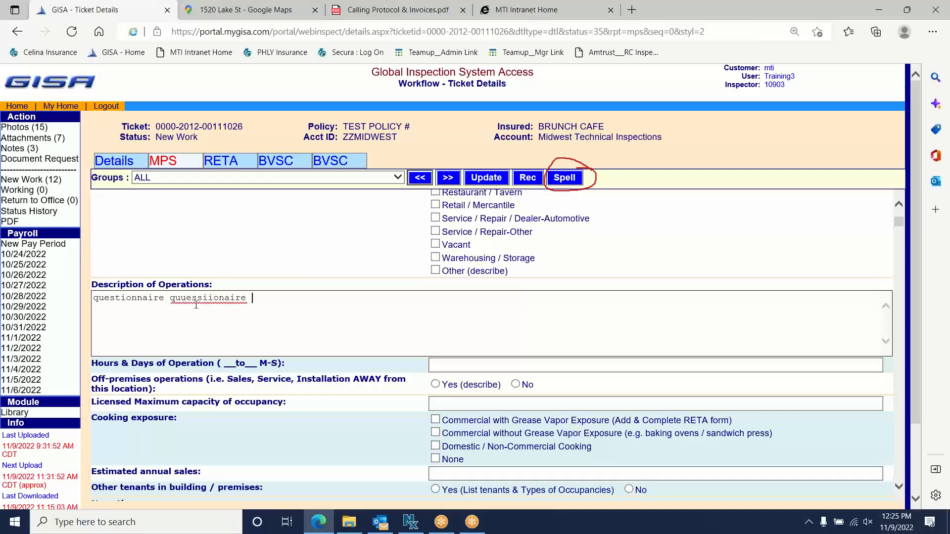
text( warr)
text(ehouse)
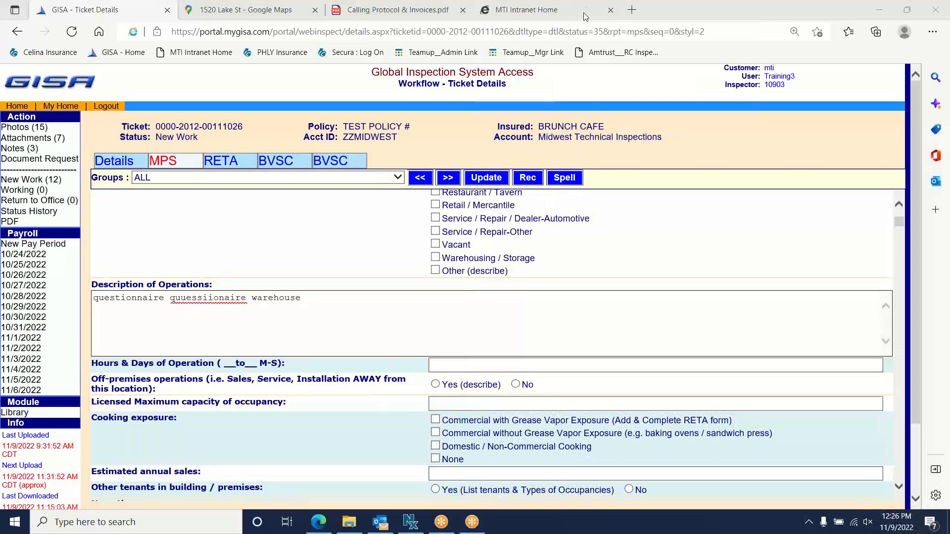
mouse_move(554, 169)
mouse_down()
mouse_move(512, 163)
mouse_move(556, 170)
mouse_move(544, 165)
mouse_up()
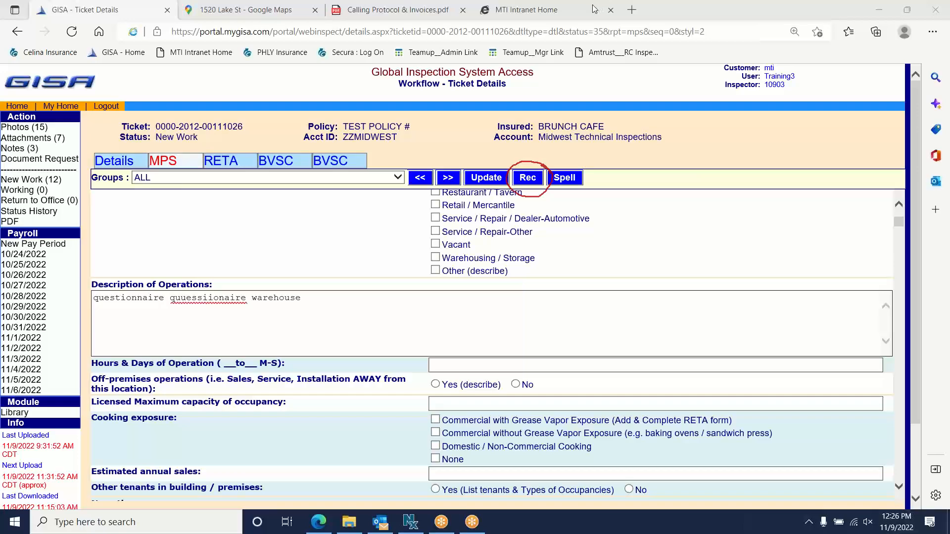
- Bring up the ticket's Recommendations popup and start a new recommendation
click(536, 179)
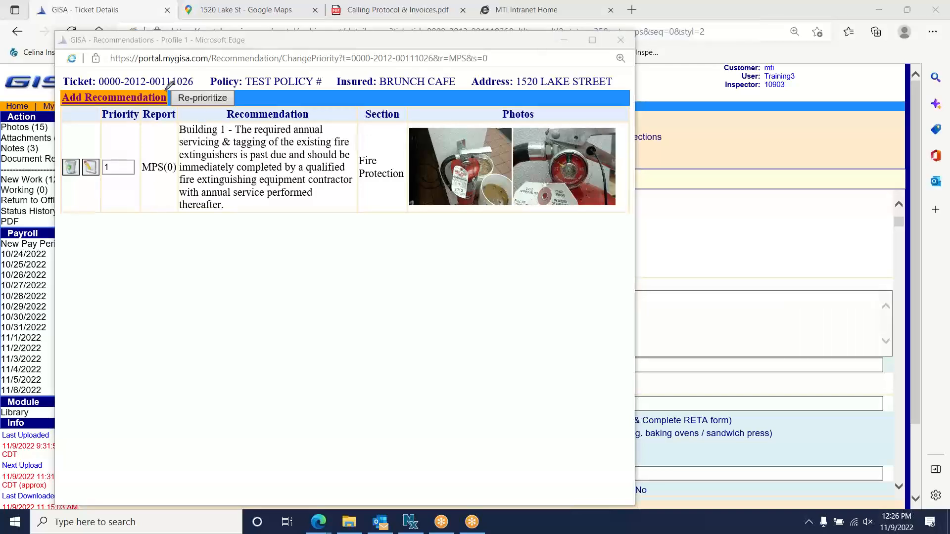
mouse_move(166, 91)
mouse_down()
mouse_move(94, 82)
mouse_move(48, 102)
mouse_move(82, 114)
mouse_move(167, 90)
mouse_up()
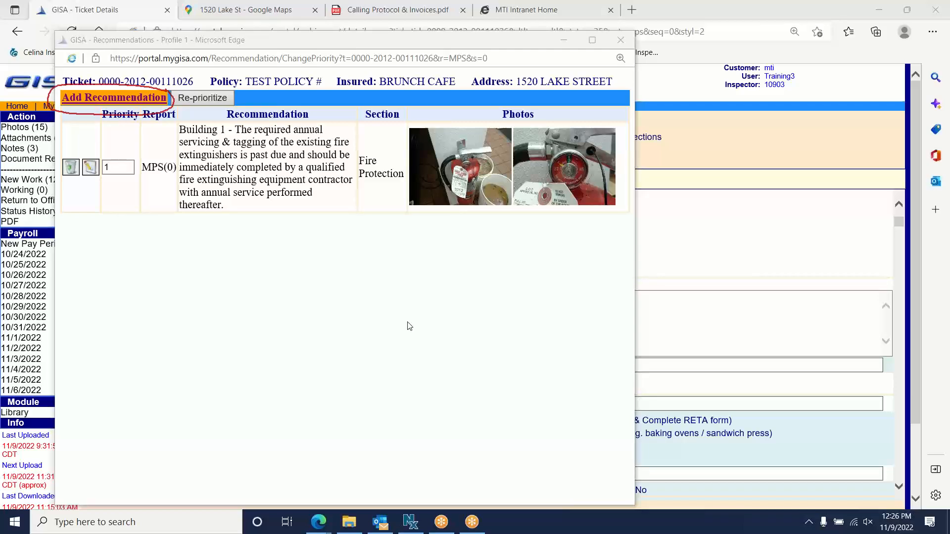
click(123, 101)
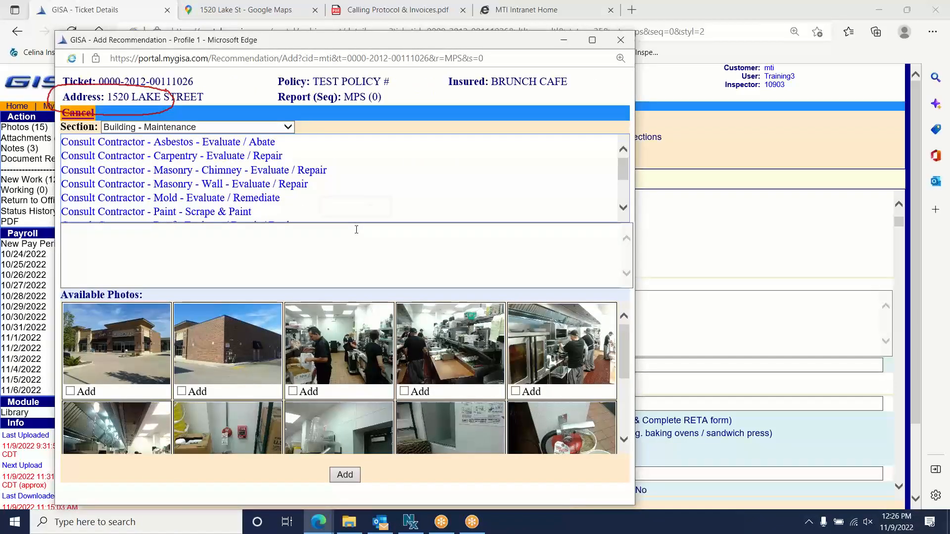
- Scroll through the recommendation list and photo grid, then expand the Section dropdown
click(598, 10)
click(603, 95)
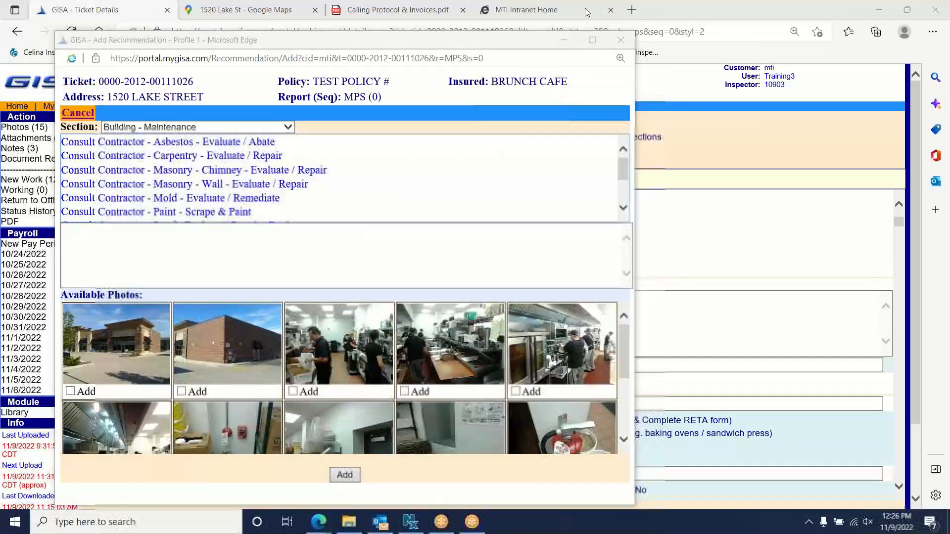
scroll(424, 212, down, 2)
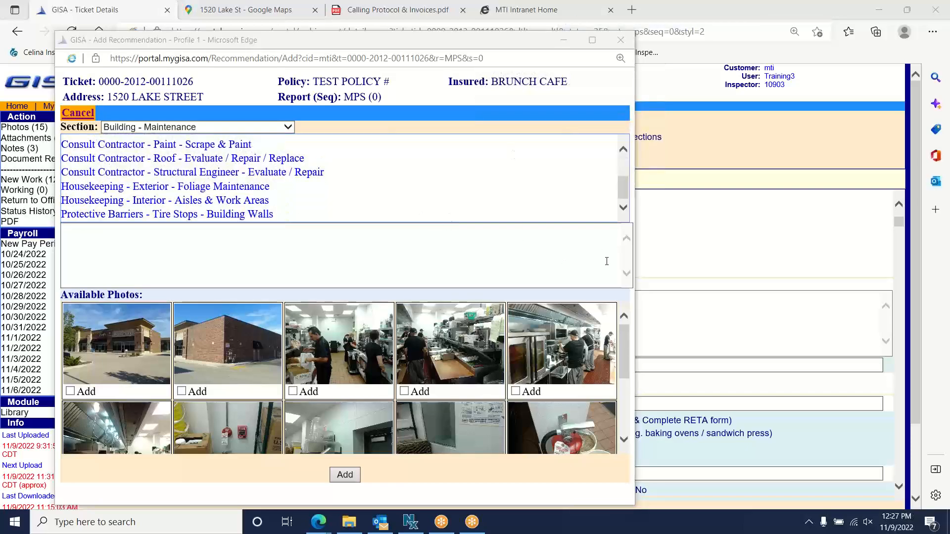
click(624, 380)
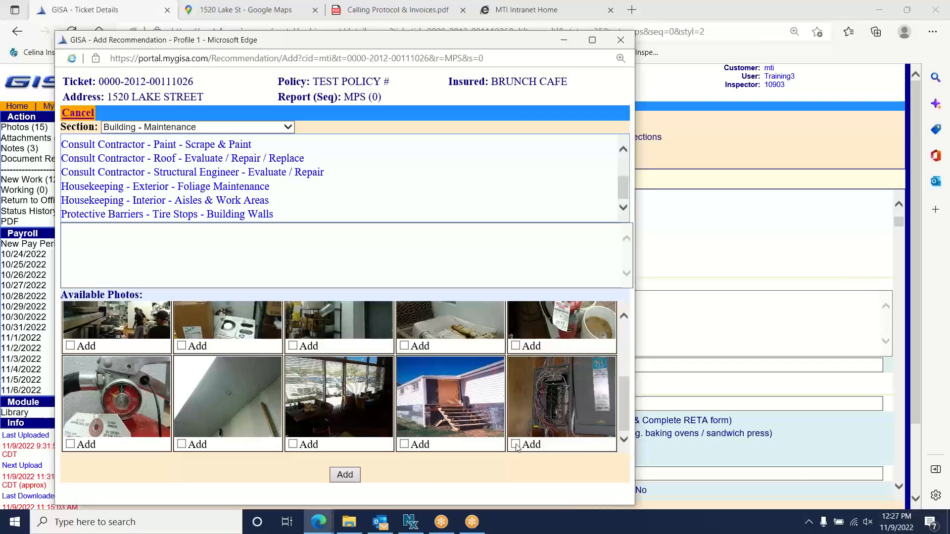
click(187, 128)
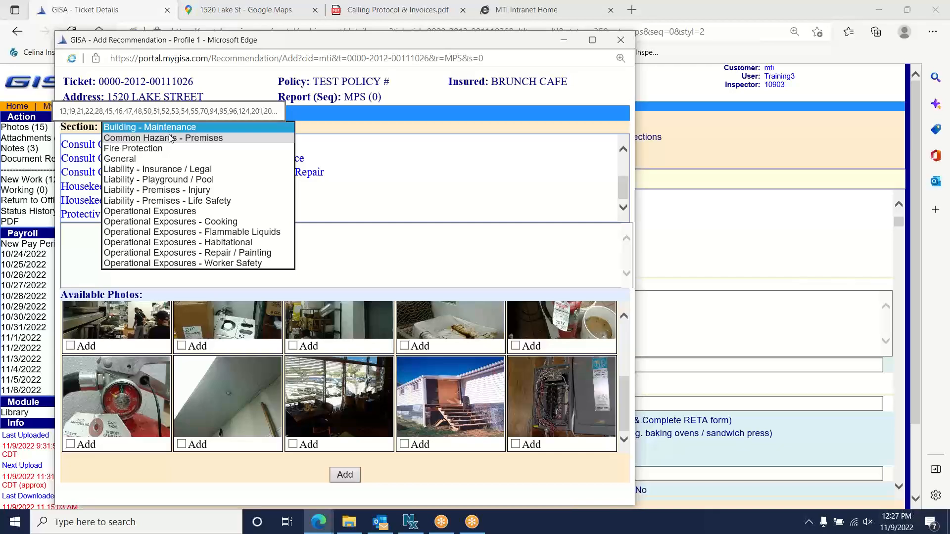
- Choose section Common Hazards - Premises with the 'Electric - Service Panel - Use Cover Panel' wording
click(170, 139)
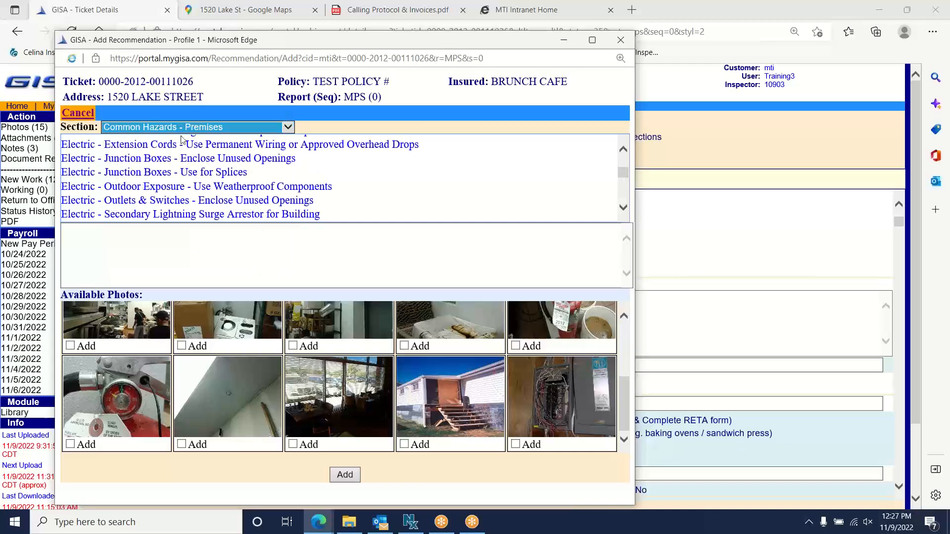
mouse_move(624, 173)
mouse_down()
mouse_move(625, 161)
mouse_move(627, 183)
mouse_up()
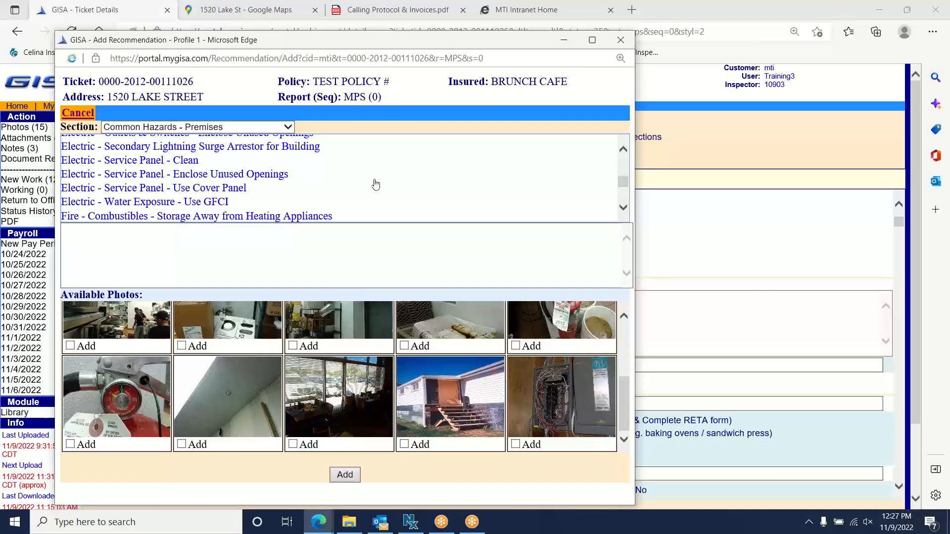
click(142, 193)
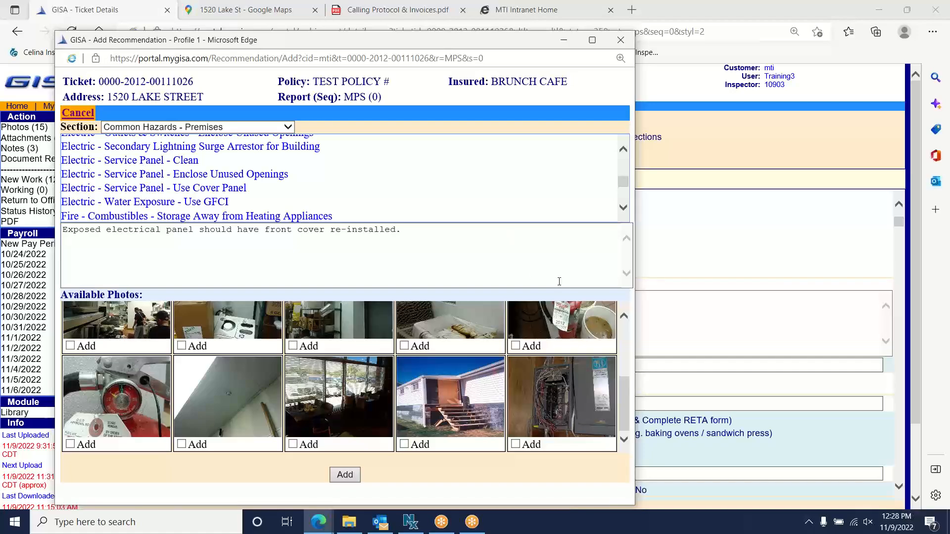
- Attach the electrical panel photo and submit the new recommendation
click(516, 445)
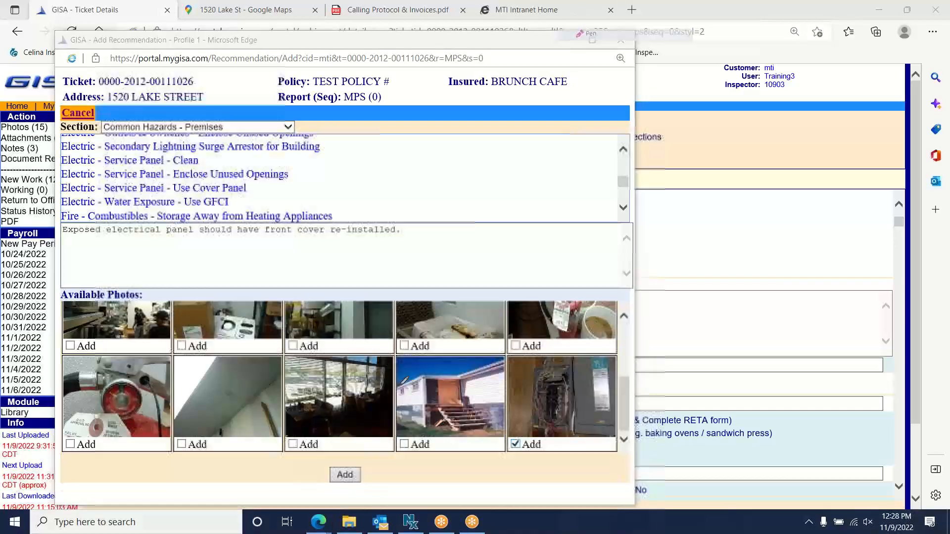
drag(372, 464, 313, 471)
drag(354, 446, 377, 467)
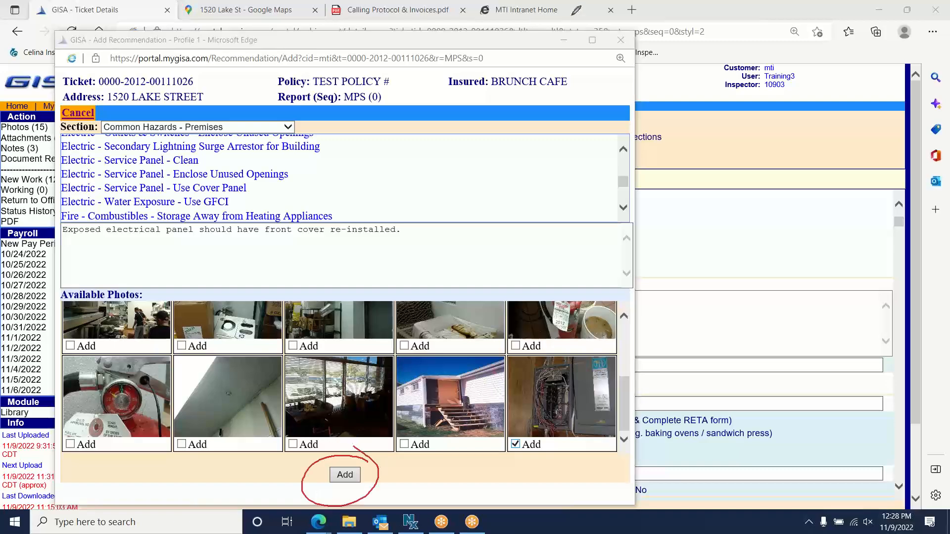
mouse_move(555, 438)
mouse_down()
mouse_move(495, 438)
mouse_move(549, 444)
mouse_up()
click(579, 8)
click(585, 93)
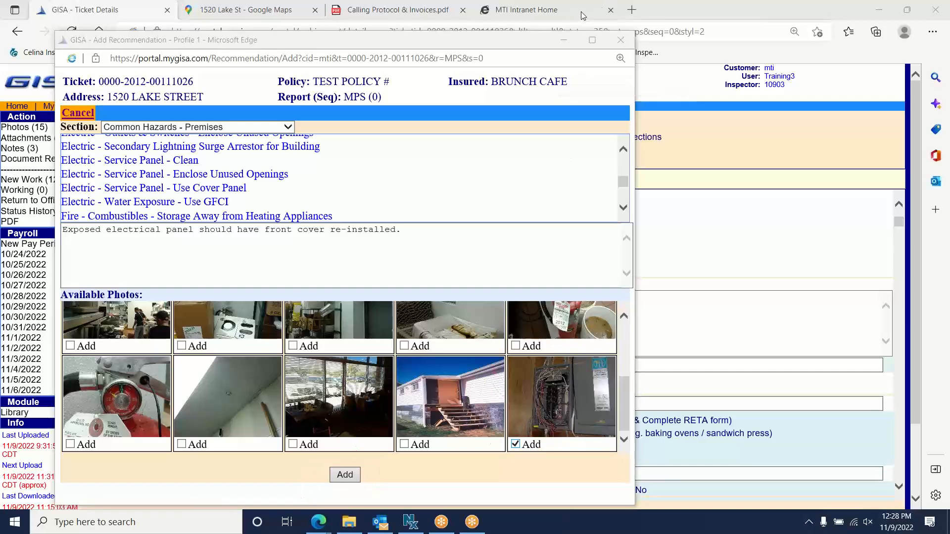
click(578, 7)
click(578, 20)
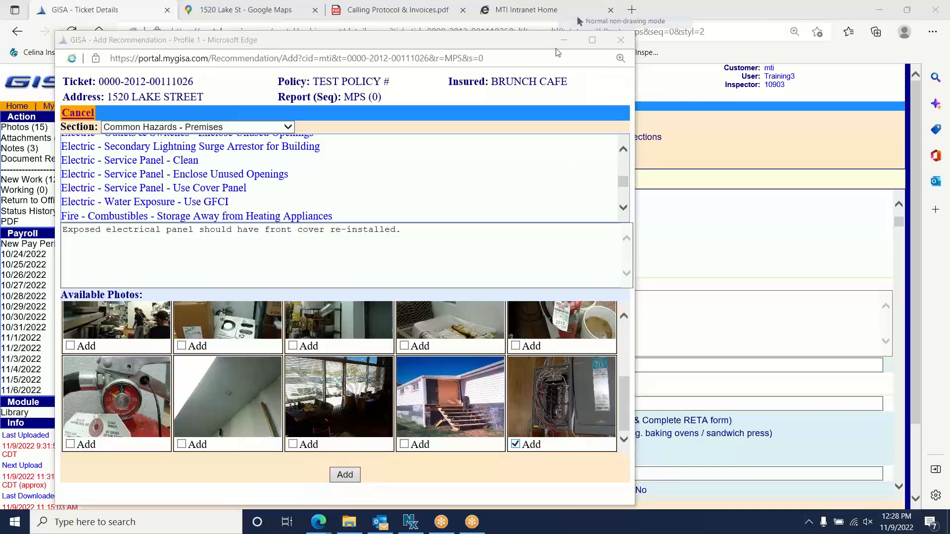
click(345, 475)
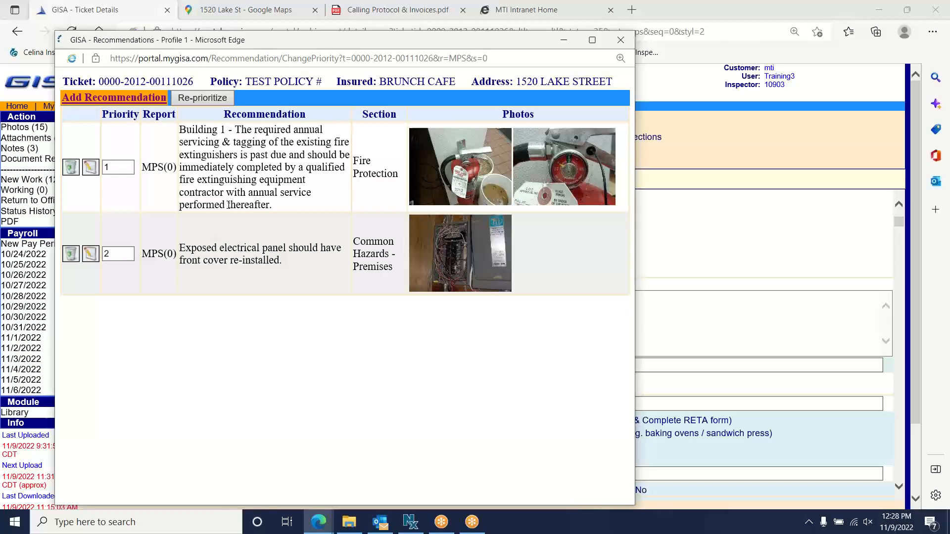
click(114, 98)
click(279, 127)
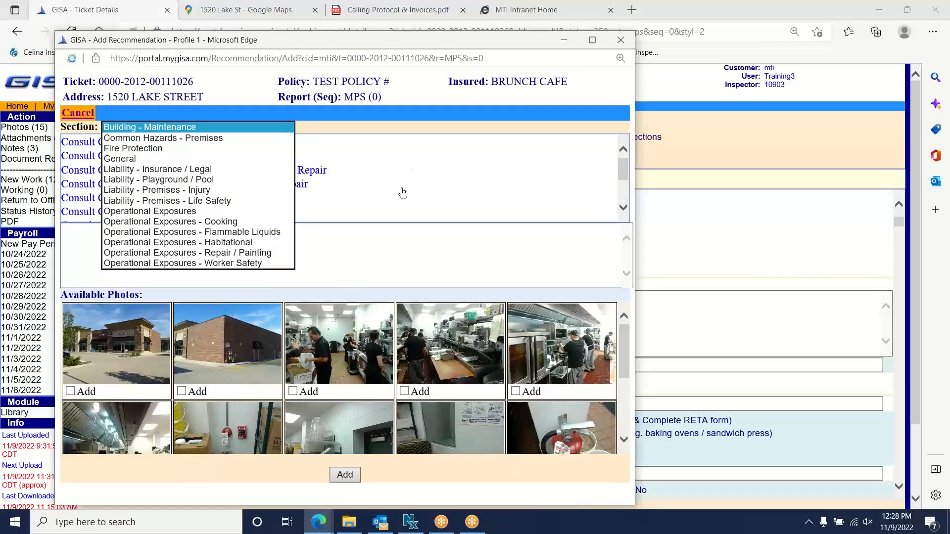
click(509, 132)
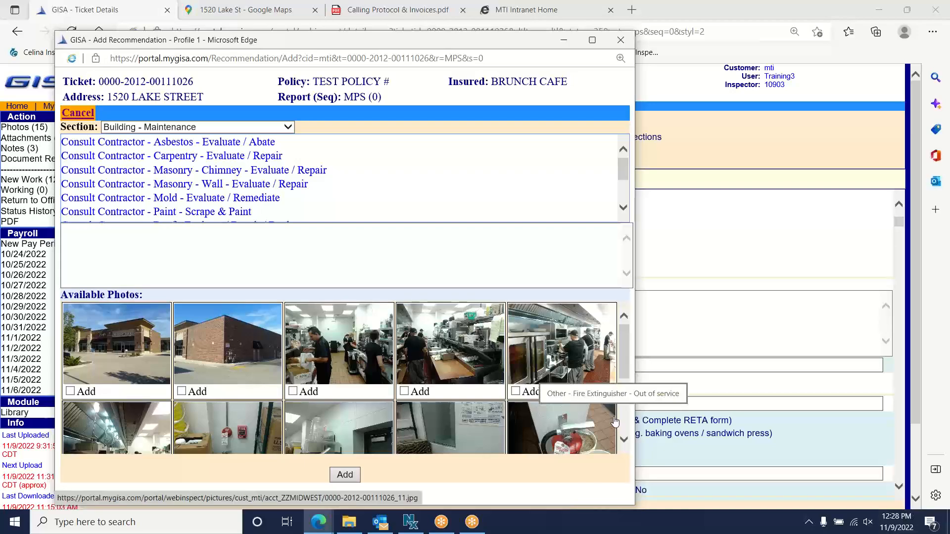
click(78, 113)
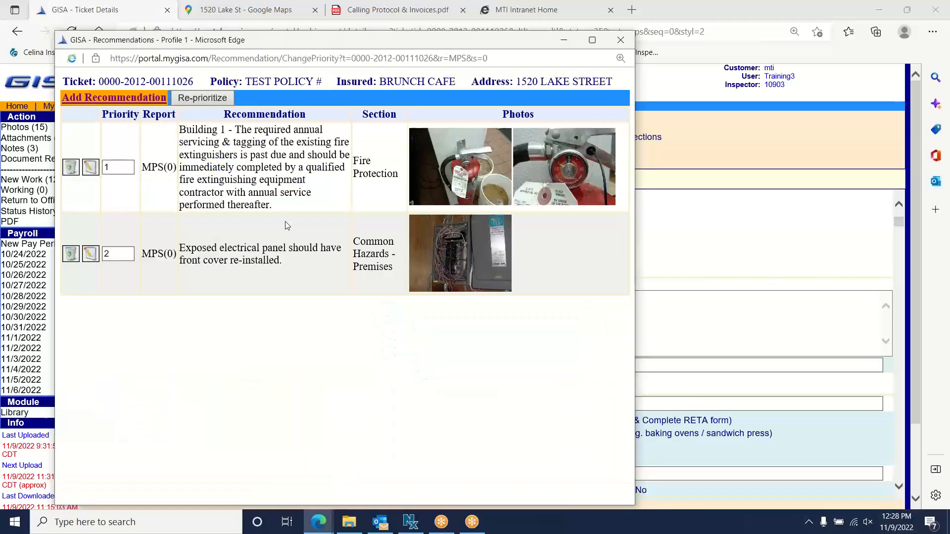
click(646, 13)
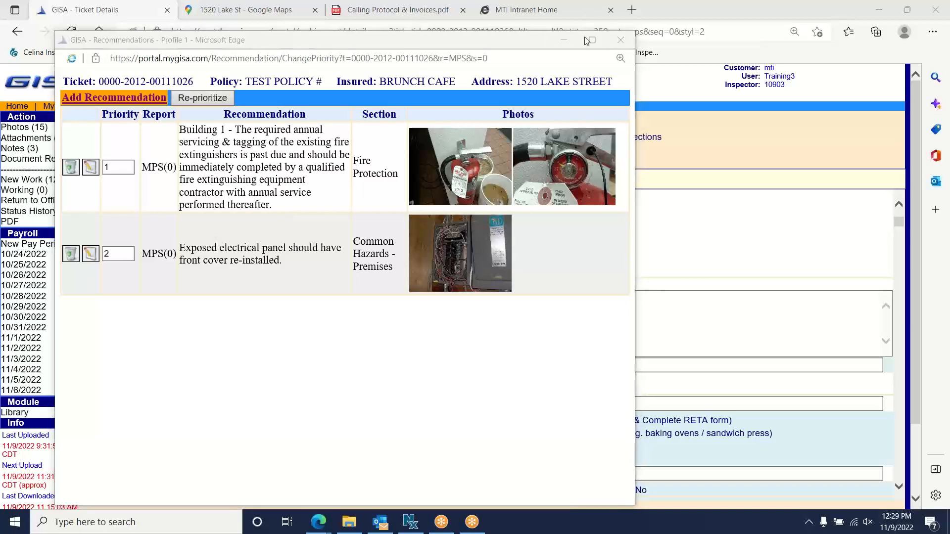
mouse_move(99, 233)
mouse_down()
mouse_move(110, 258)
mouse_move(102, 234)
mouse_up()
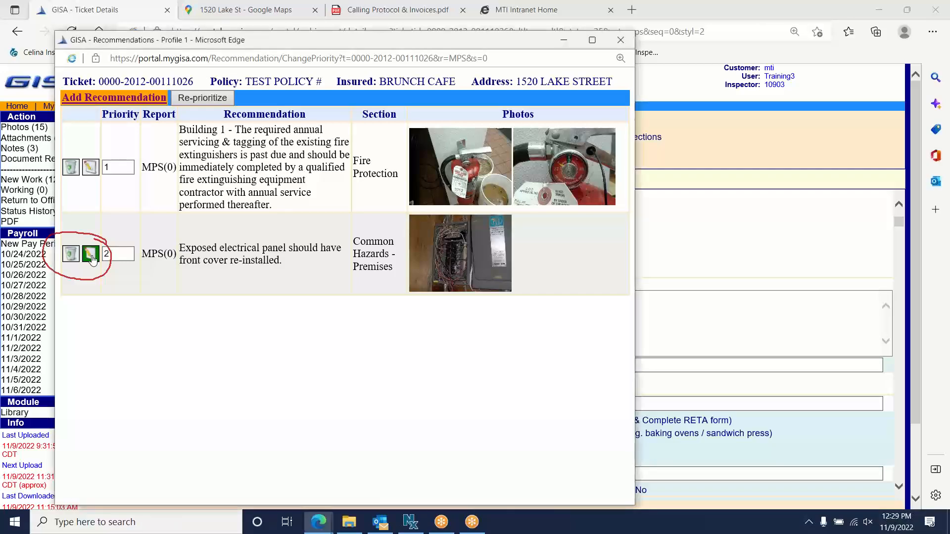
- Append 'This was the panel off of the kitchen area.' to recommendation 2 and save
click(91, 256)
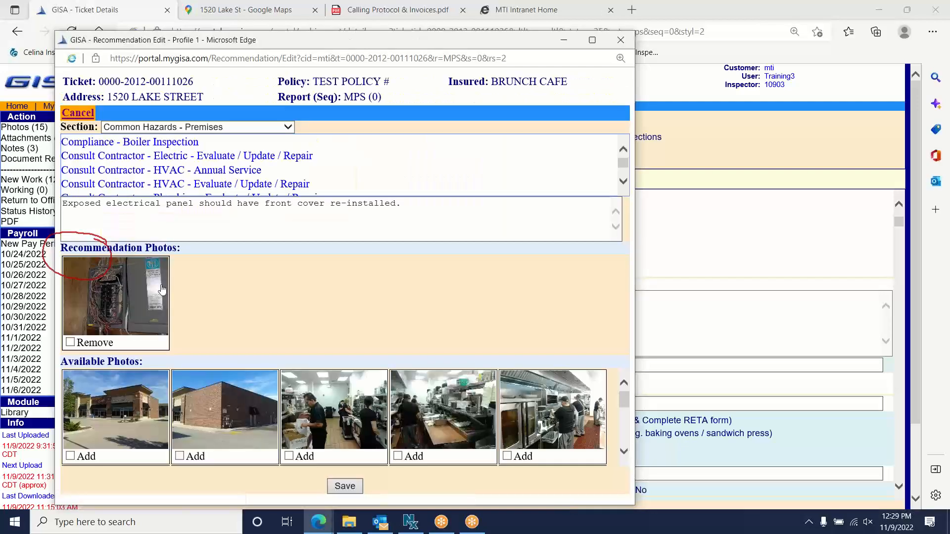
click(426, 205)
text(The)
key(BackSpace)
key(BackSpace)
key(BackSpace)
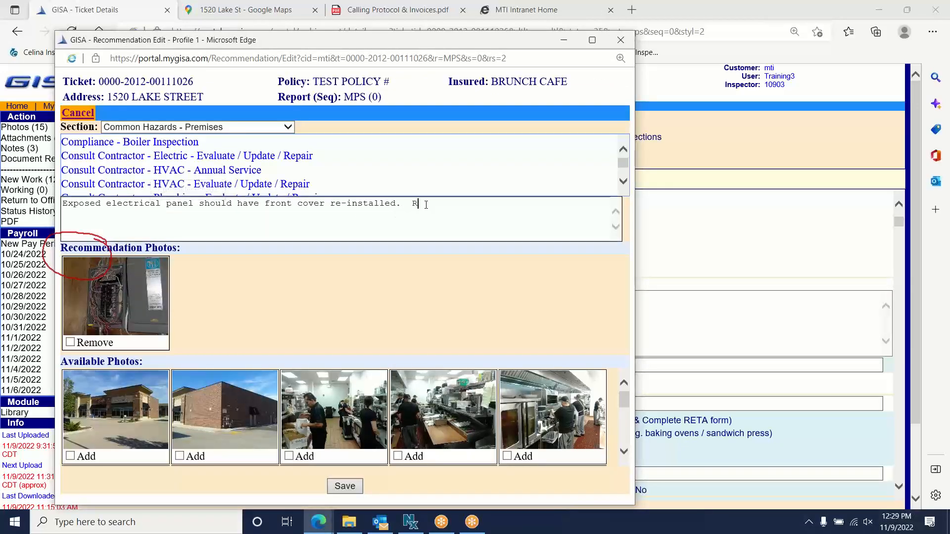
text(This was the panel off of the kitchen area.)
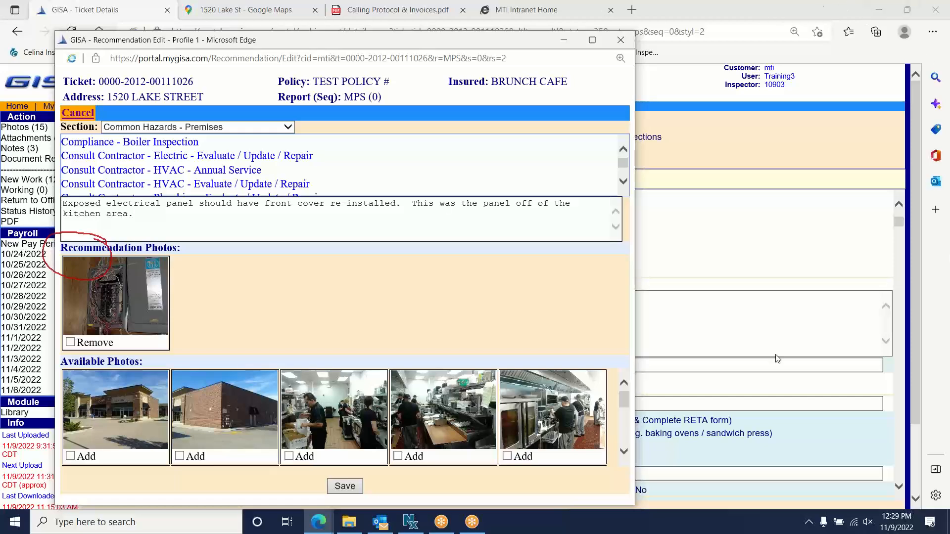
click(343, 488)
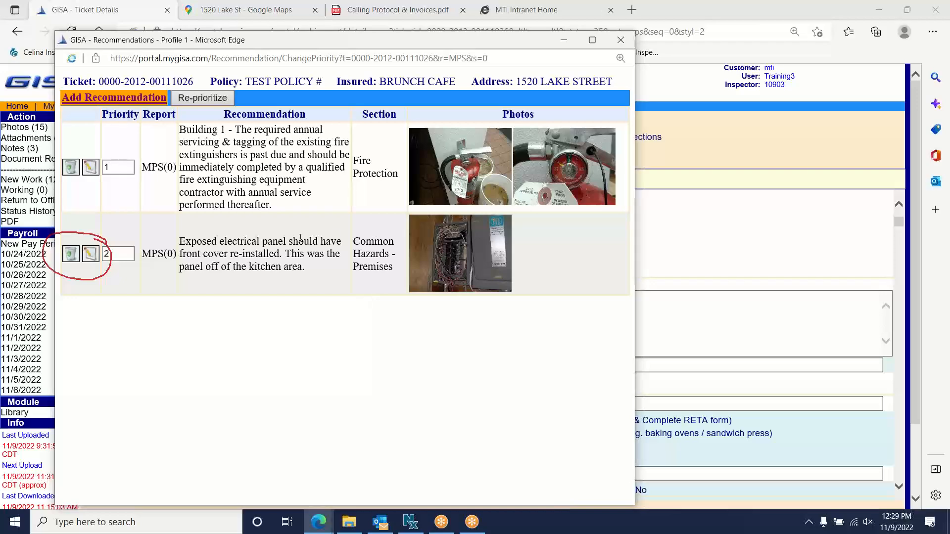
- Delete the exposed electrical panel recommendation and confirm, leaving only the fire extinguisher one
drag(302, 268, 293, 257)
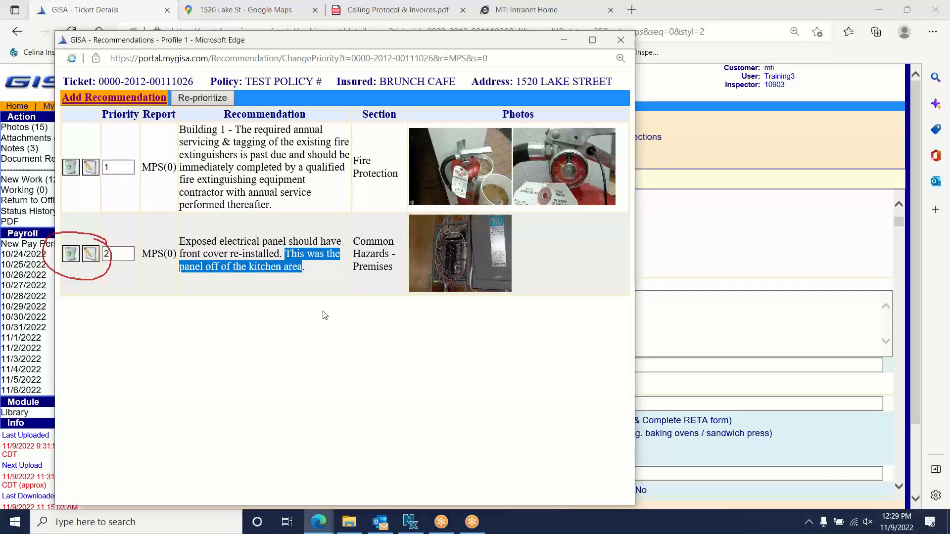
click(234, 328)
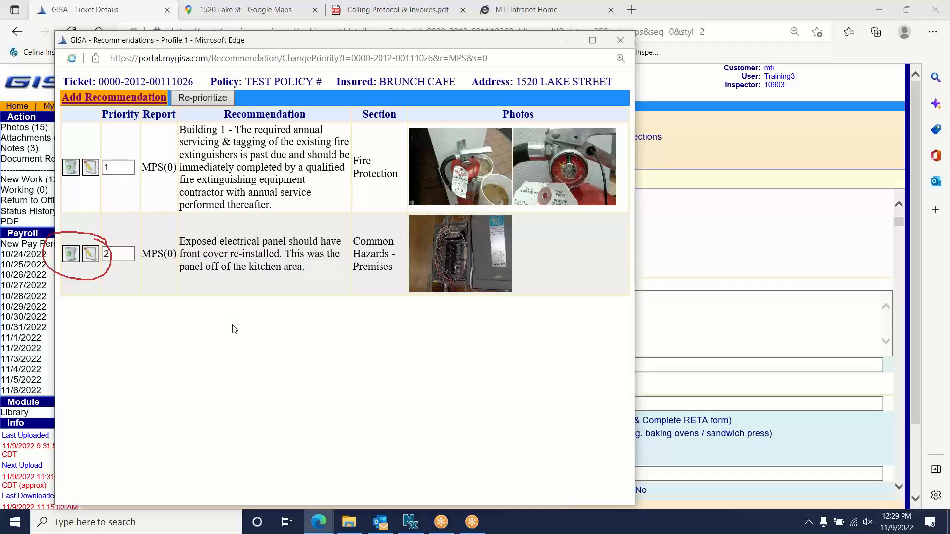
click(70, 255)
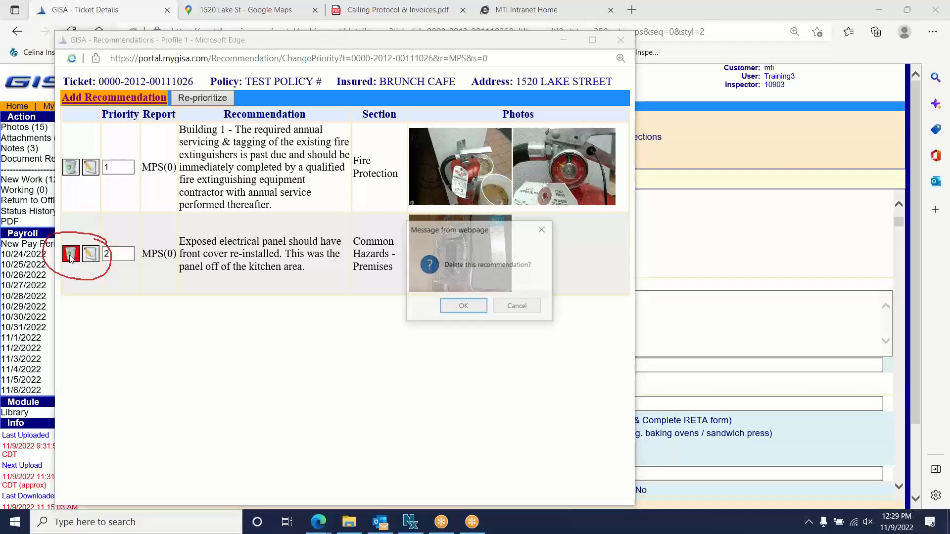
click(464, 307)
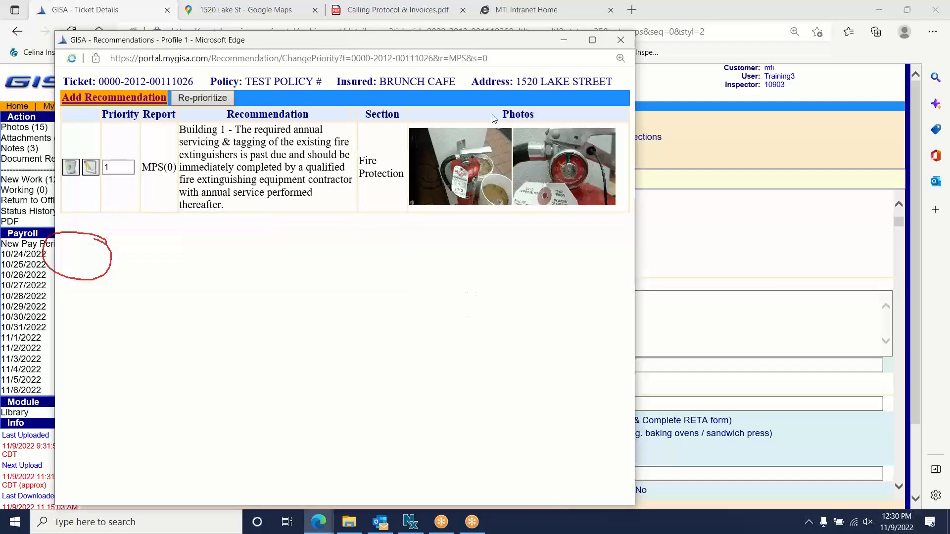
- Close the Recommendations window to return to the MPS form
click(598, 92)
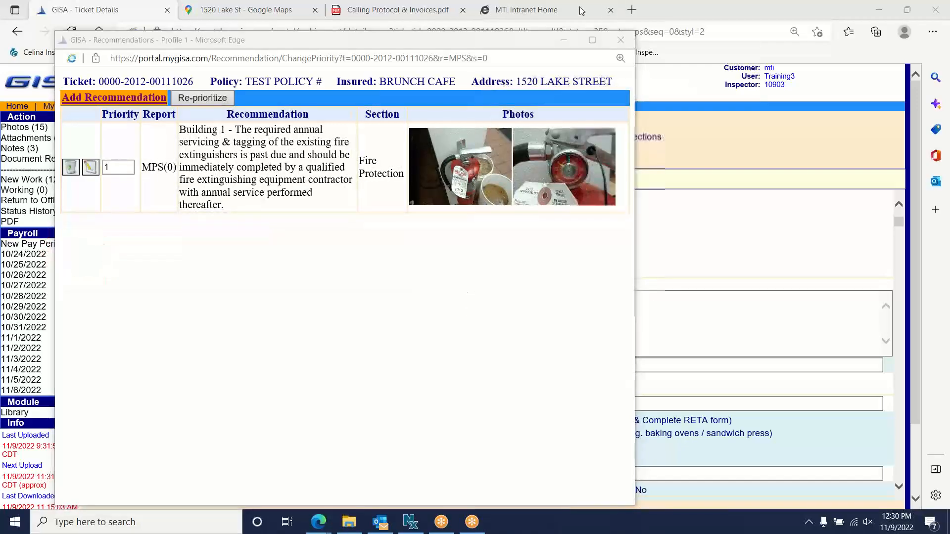
click(582, 22)
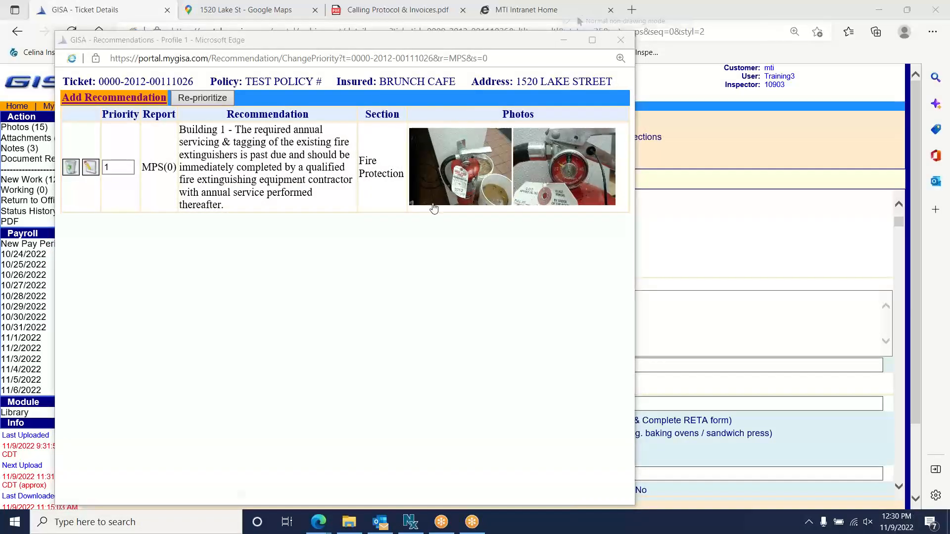
click(621, 39)
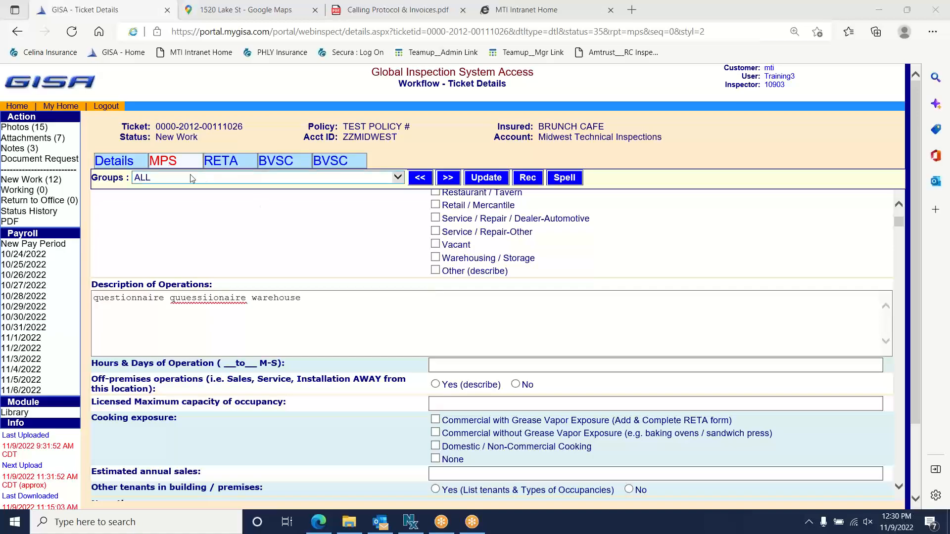
- On Details, set Inspection Date 10/31/2022 and status Return to Office, then update
click(129, 162)
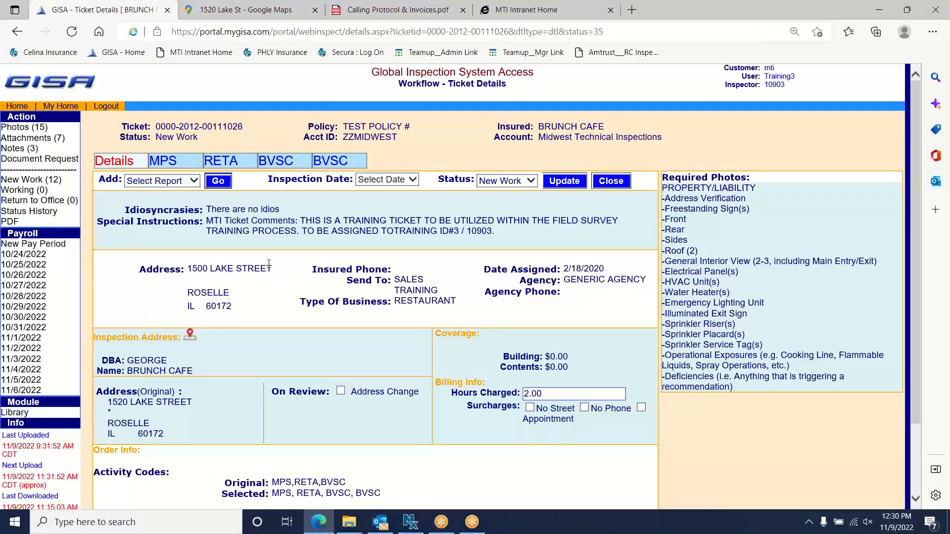
click(596, 12)
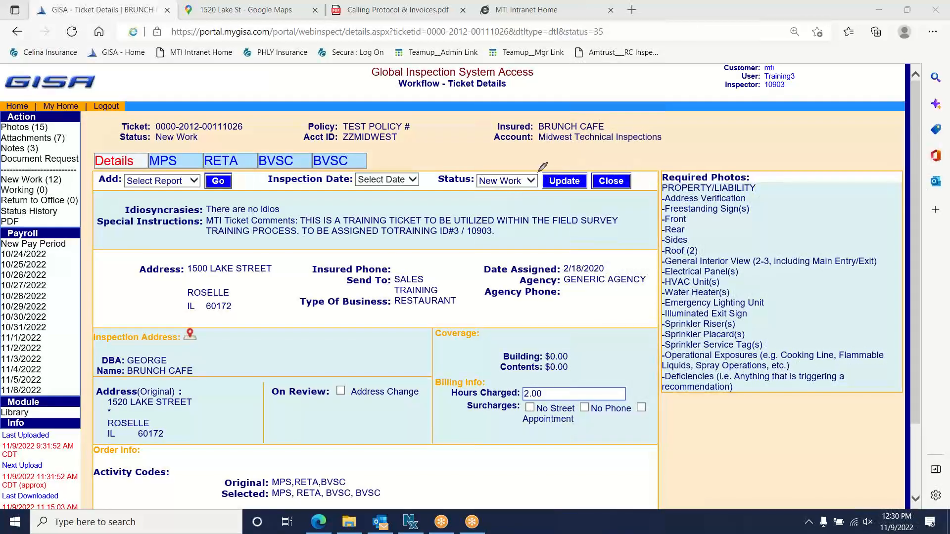
mouse_move(545, 168)
mouse_down()
mouse_move(416, 159)
mouse_move(254, 192)
mouse_move(567, 205)
mouse_move(547, 166)
mouse_up()
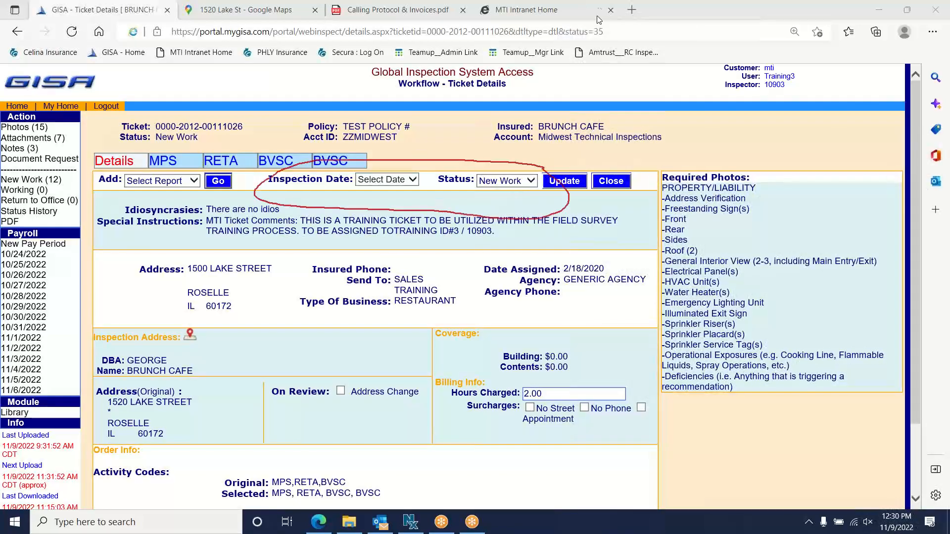
click(597, 11)
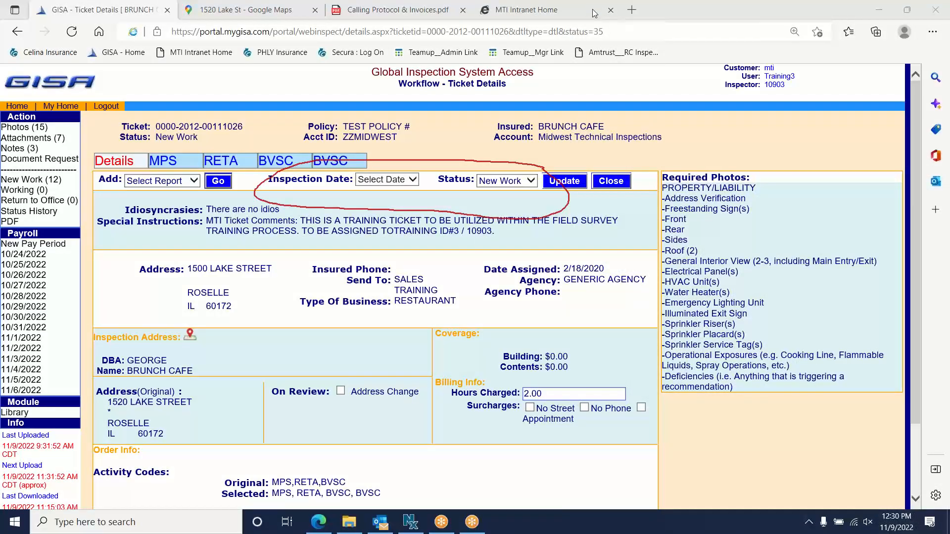
click(414, 180)
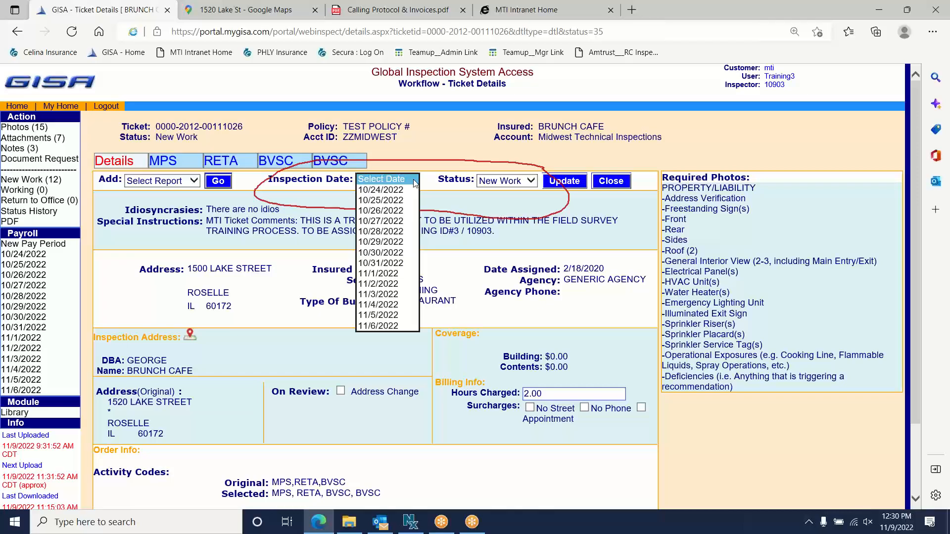
click(400, 264)
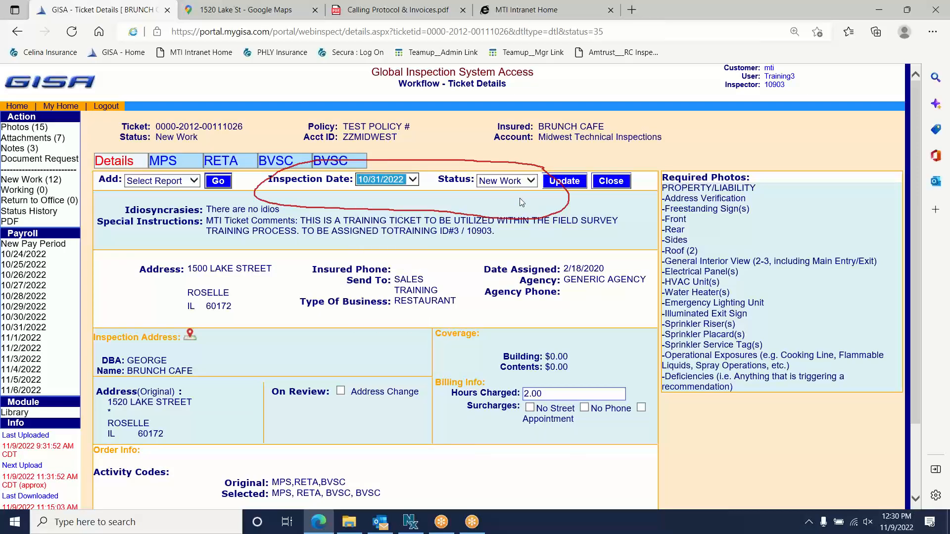
click(532, 181)
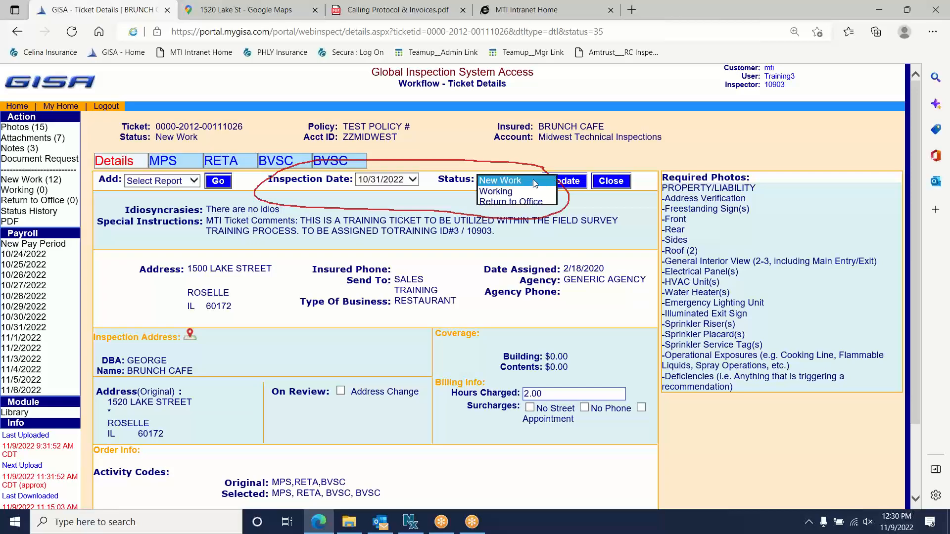
click(550, 207)
click(580, 184)
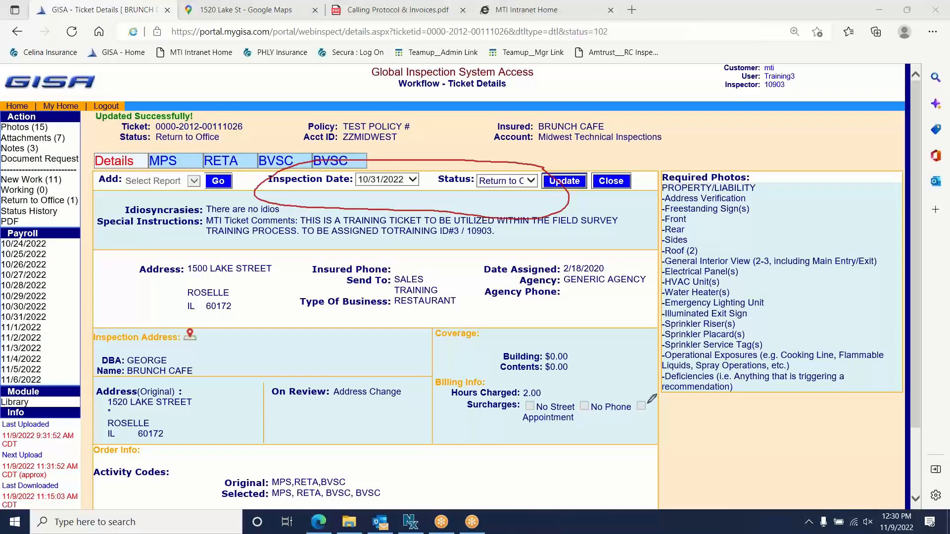
- Switch the Brunch Cafe ticket's status from Return to Office to Working and update
mouse_move(654, 390)
mouse_down()
mouse_move(474, 360)
mouse_move(537, 451)
mouse_move(634, 388)
mouse_up()
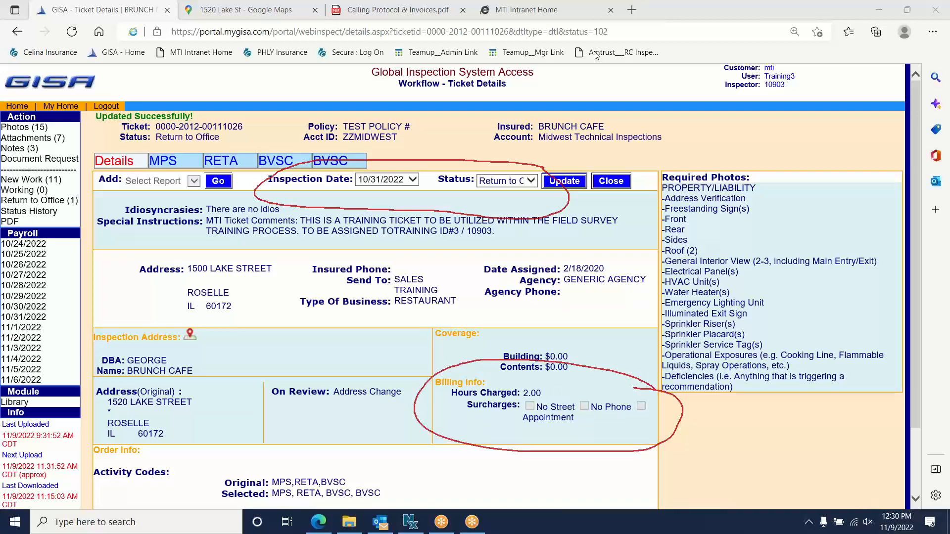
click(586, 94)
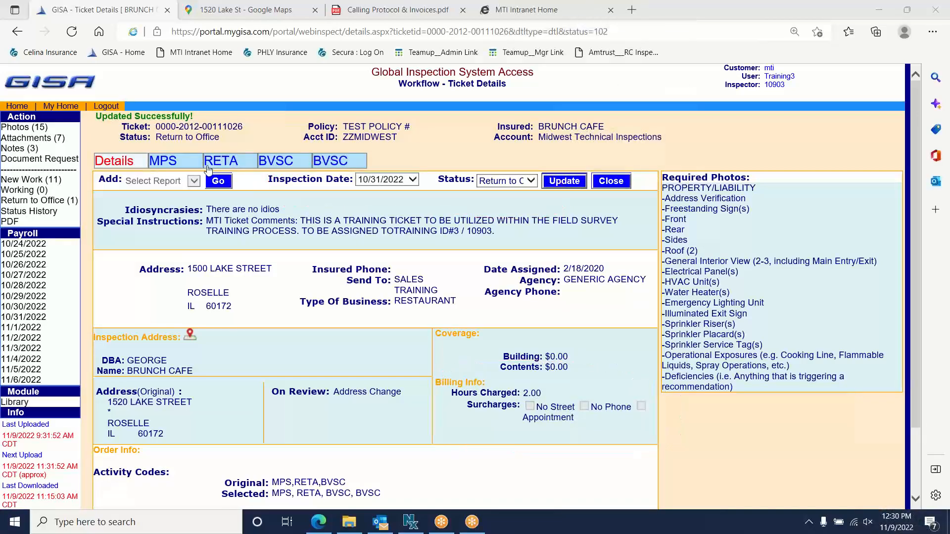
click(168, 162)
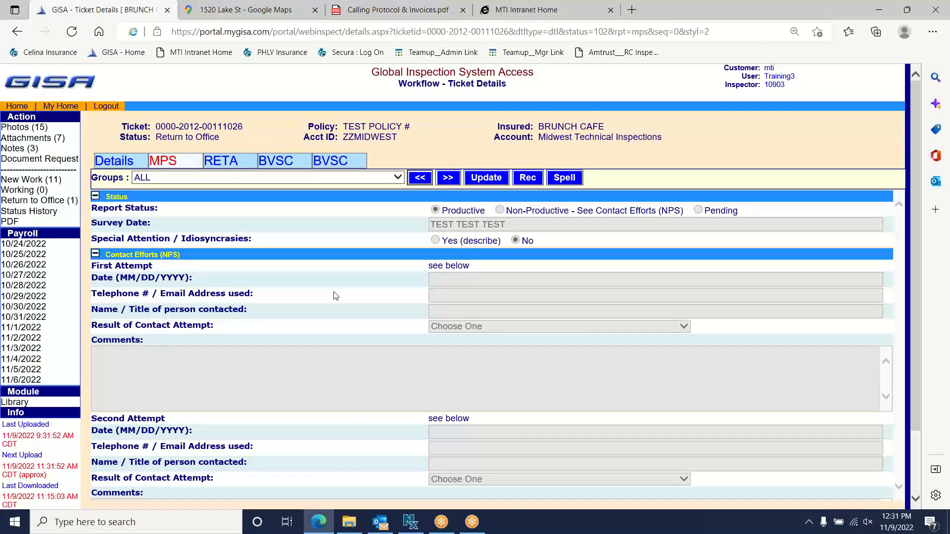
click(121, 163)
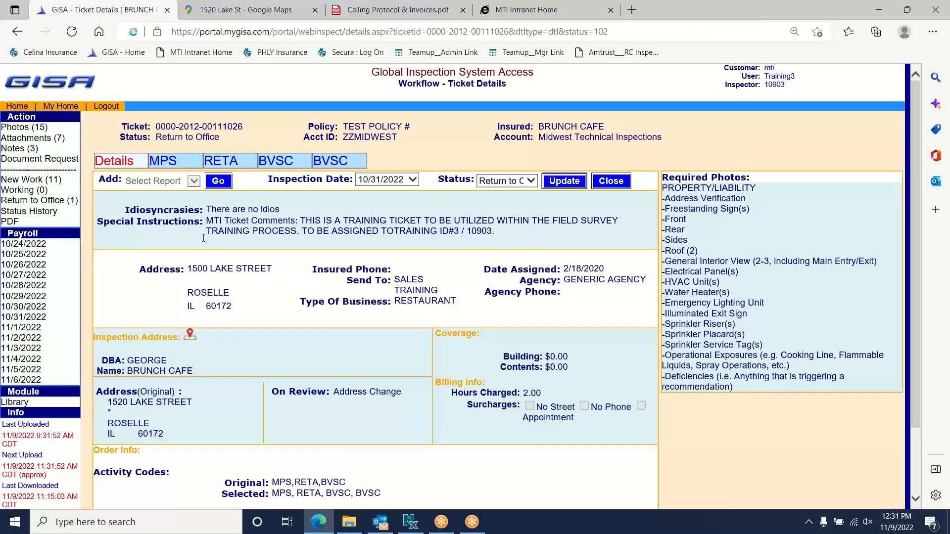
click(531, 183)
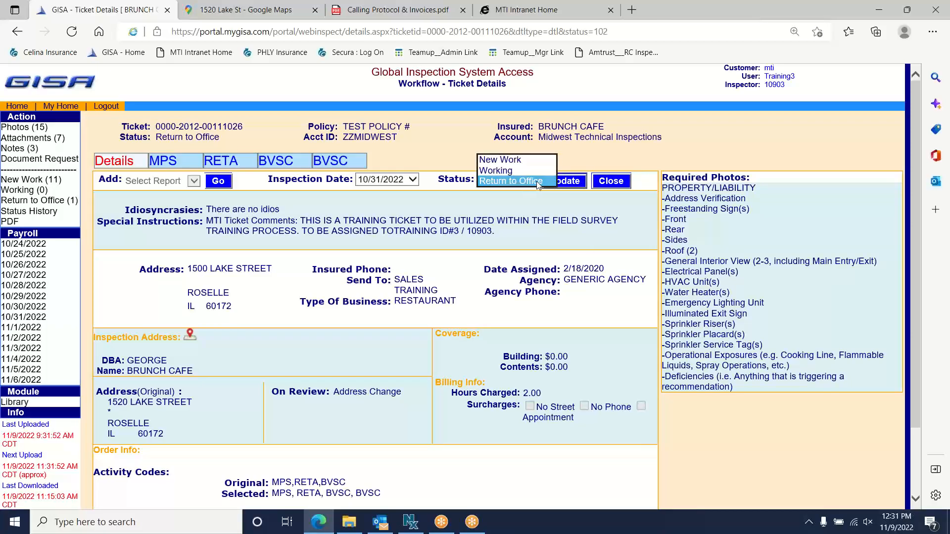
click(503, 171)
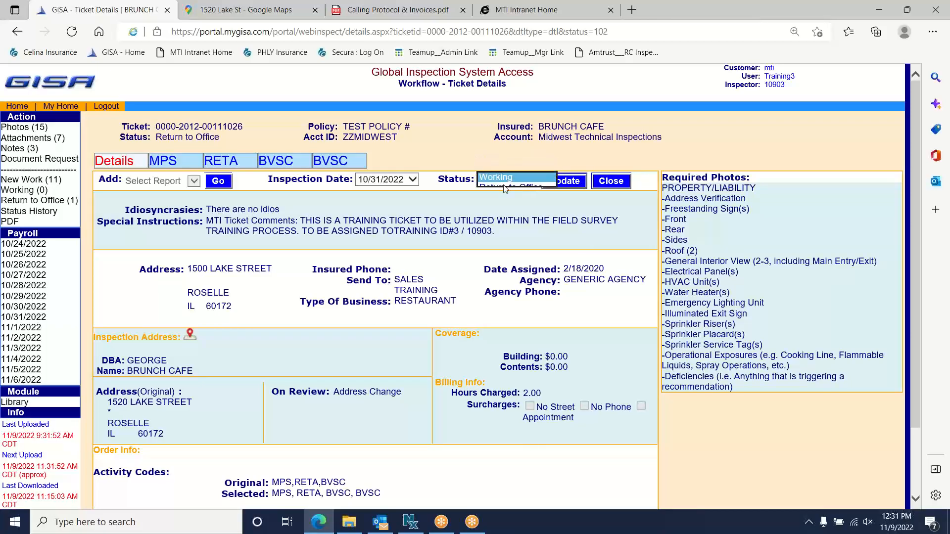
click(570, 187)
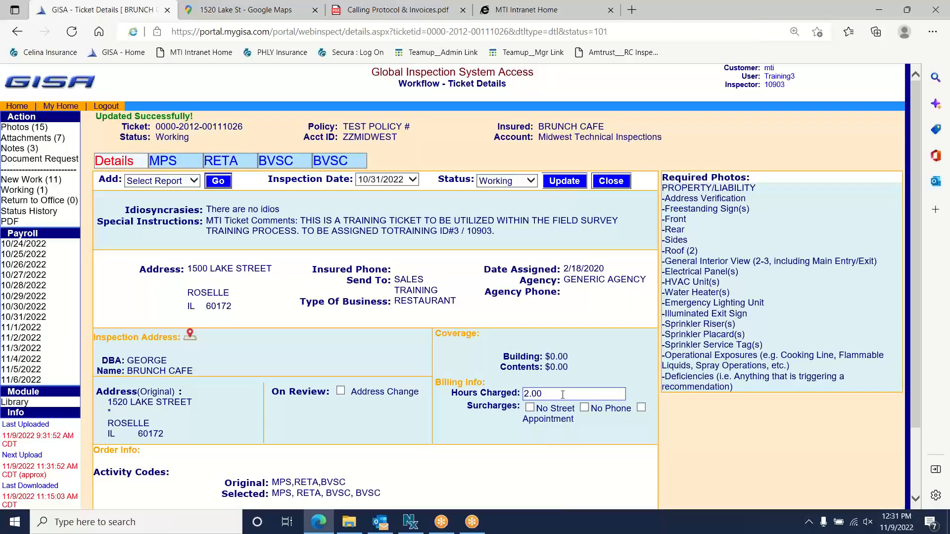
- Change hours charged from 2.00 to 1.5, set status to New Work, and view New Work (12)
drag(558, 394, 406, 397)
text(1.5)
click(497, 180)
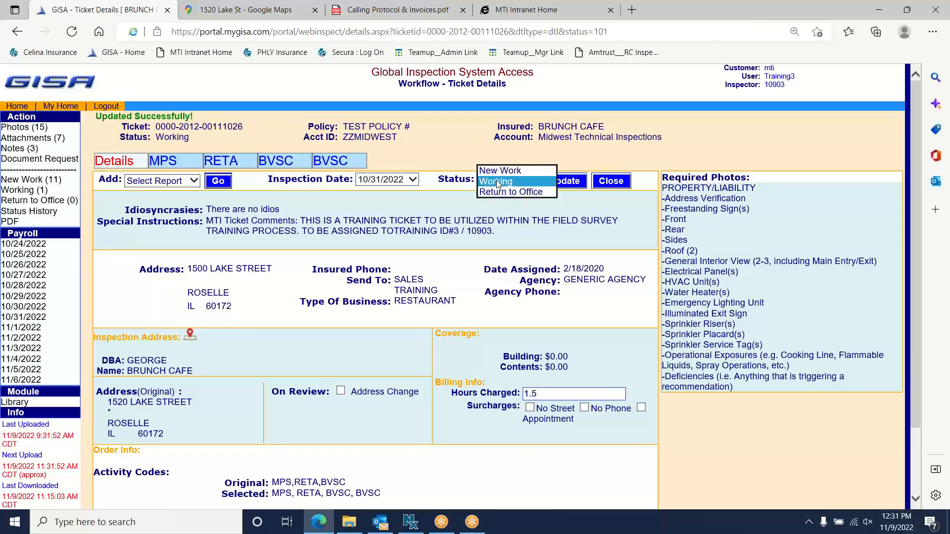
click(499, 171)
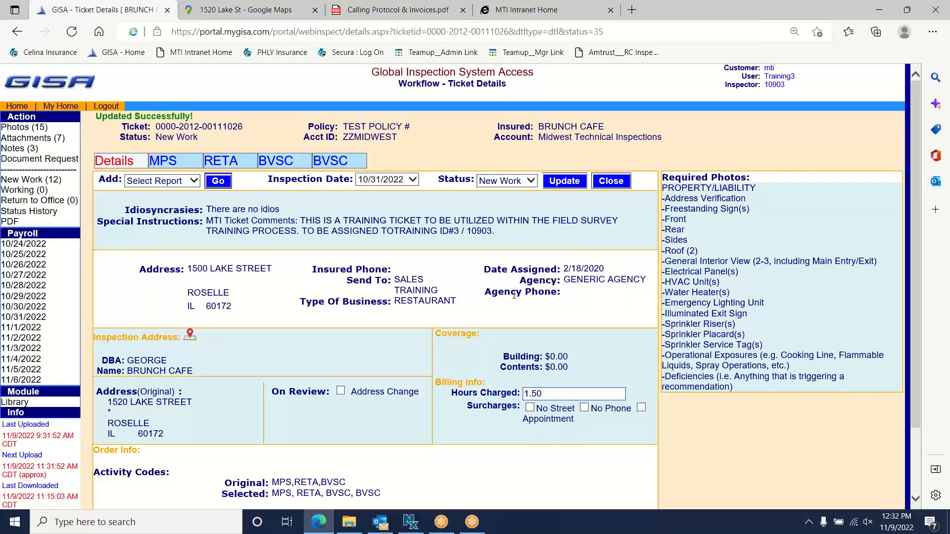
click(16, 180)
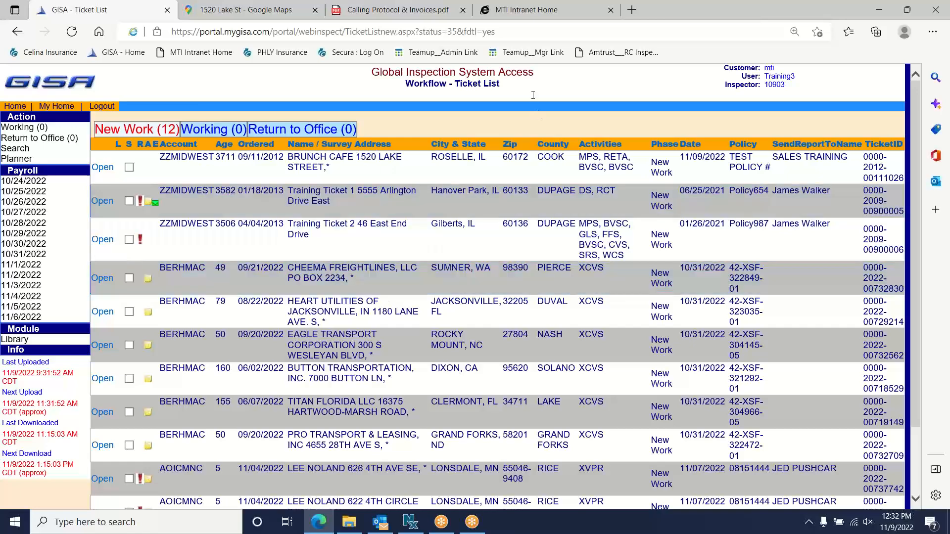
- Show page 2 (INVOICES) of the Calling Protocol & Invoices.pdf in Edge's PDF viewer
click(396, 9)
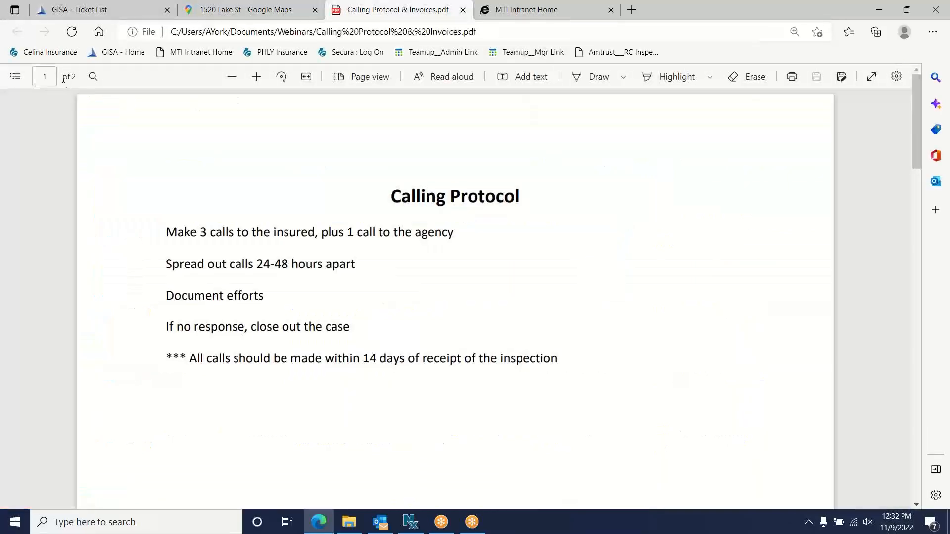
click(48, 76)
text(2)
key(Return)
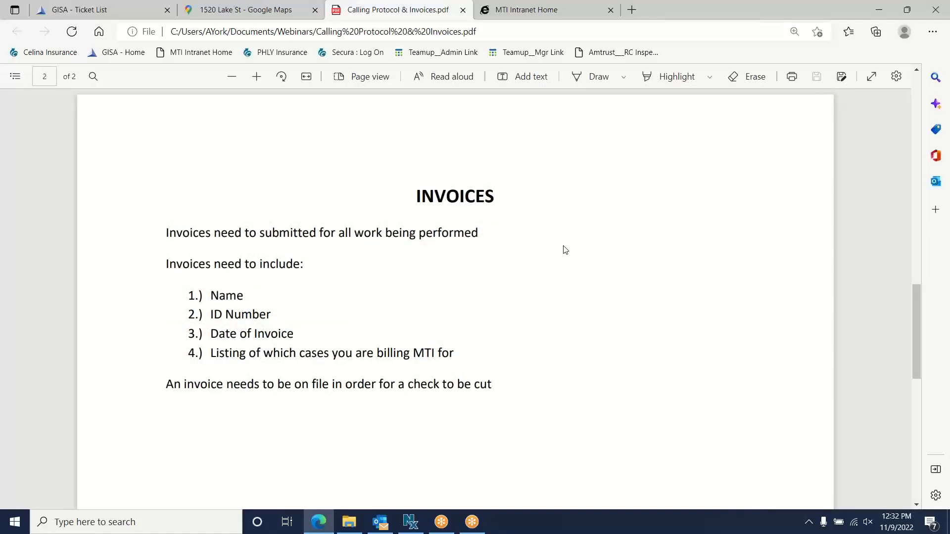